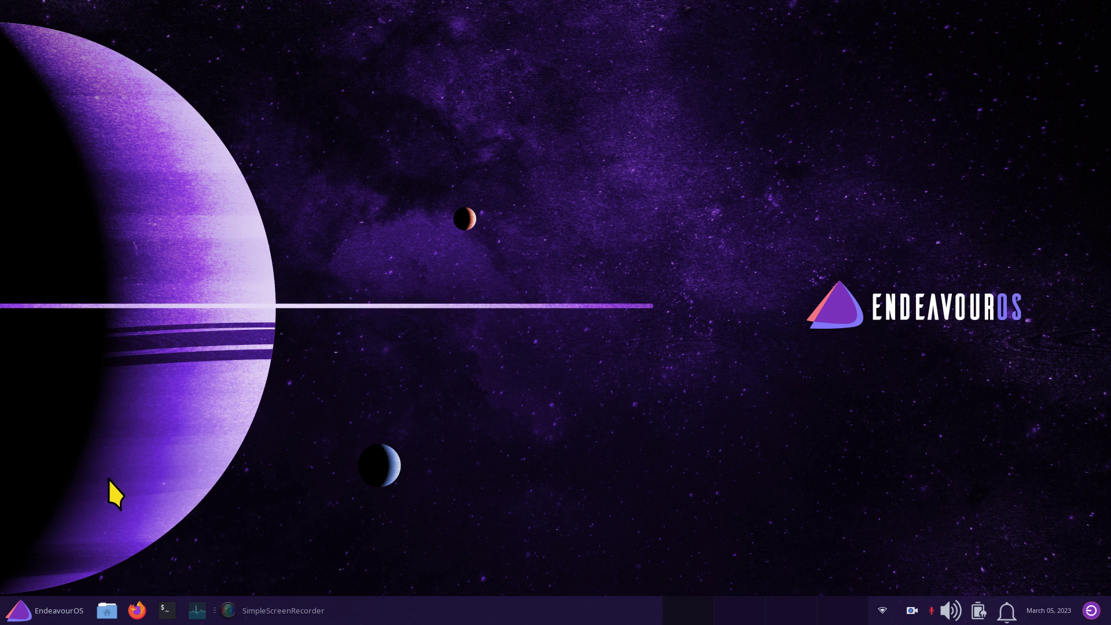
Open the Keyboard settings from the settings manager and show the application shortcuts list.
click(18, 615)
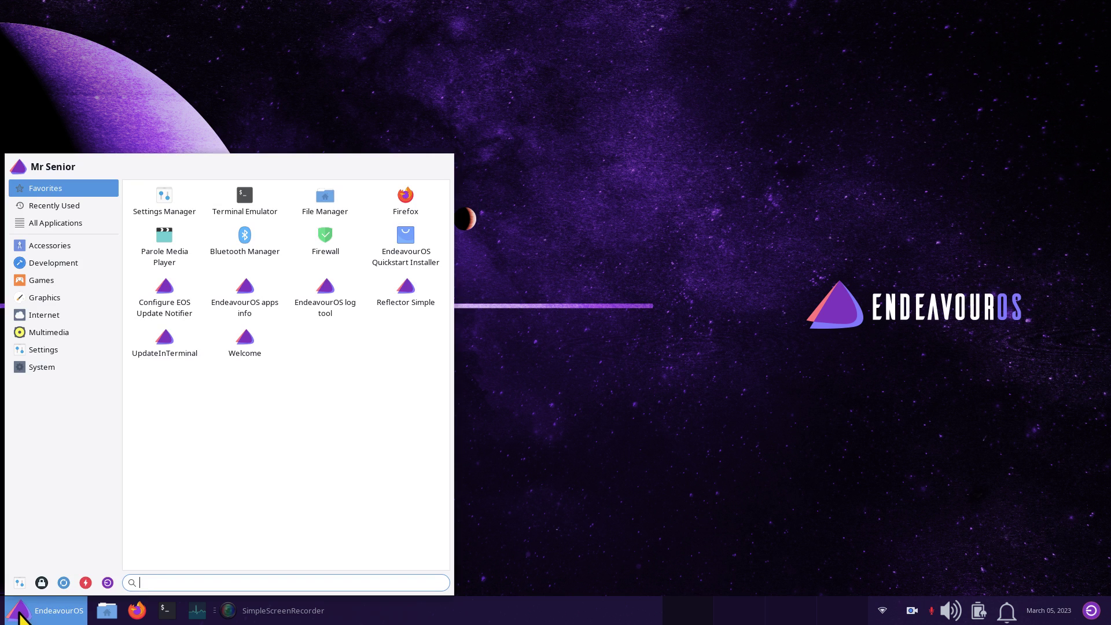
click(19, 583)
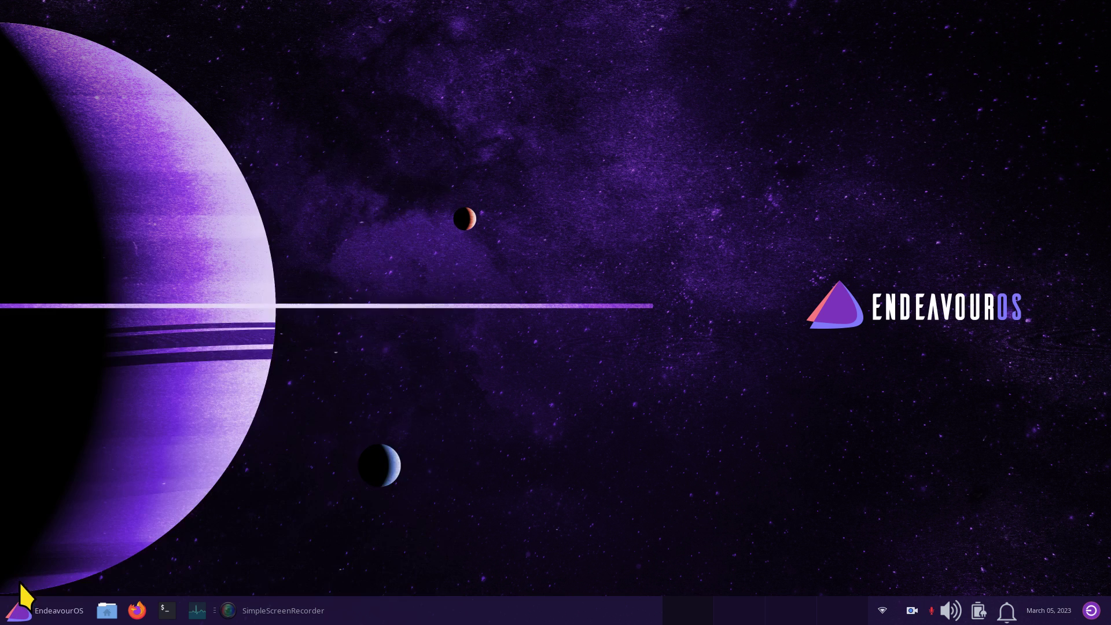
click(530, 165)
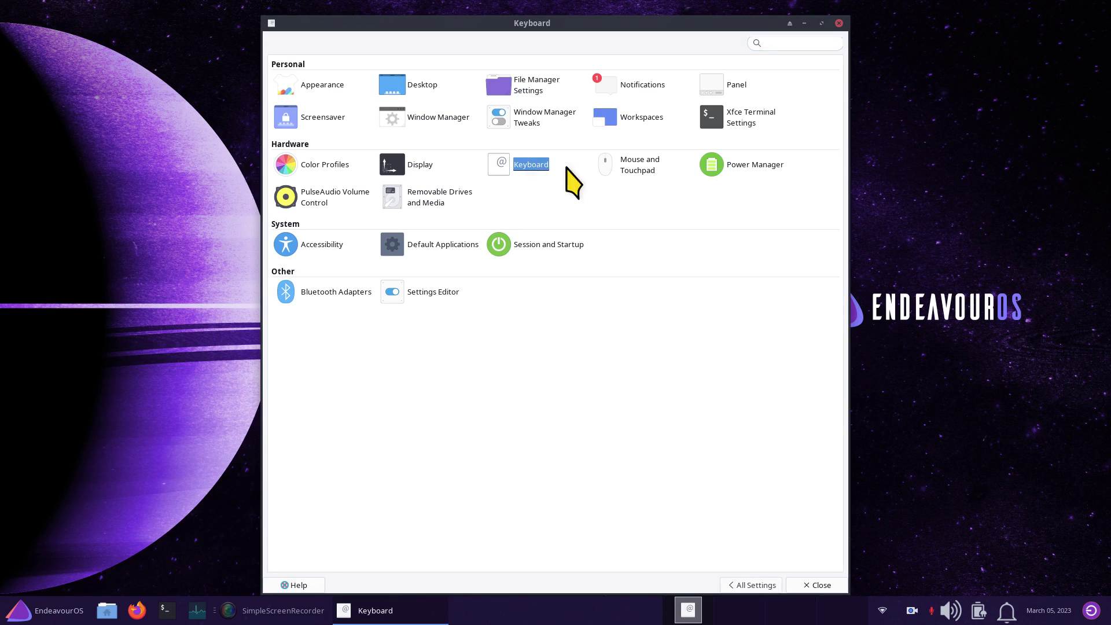
click(350, 49)
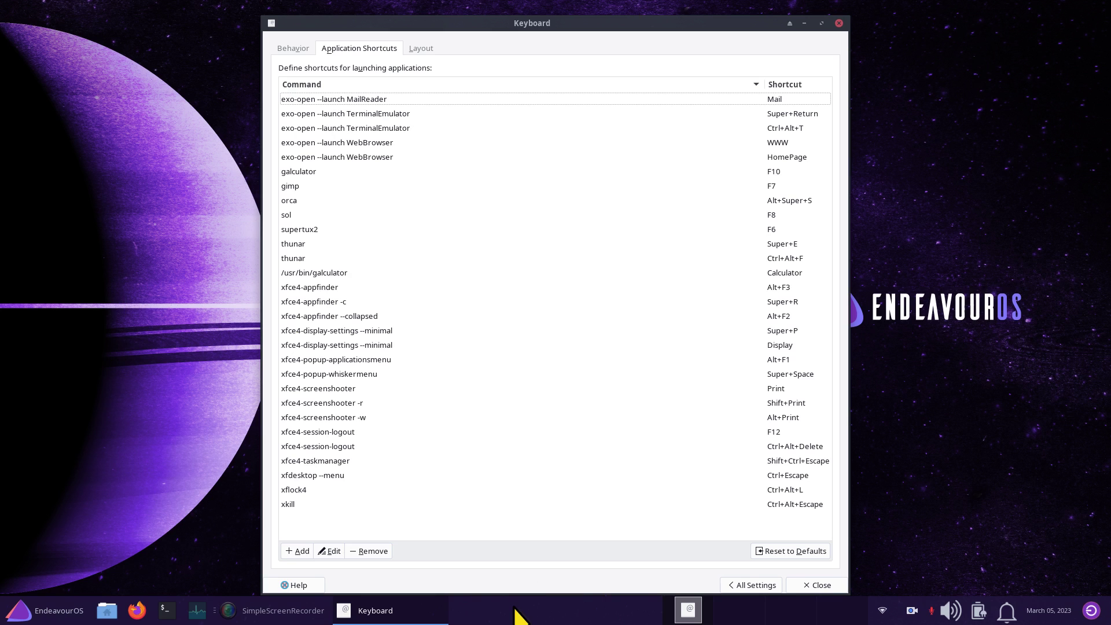
click(26, 611)
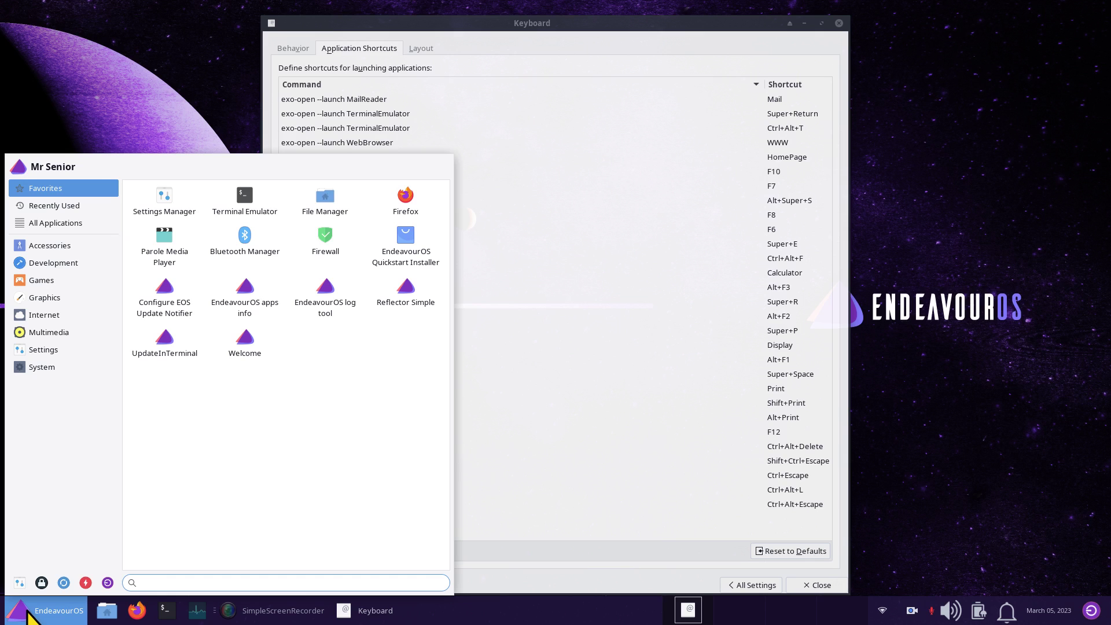
text(sc)
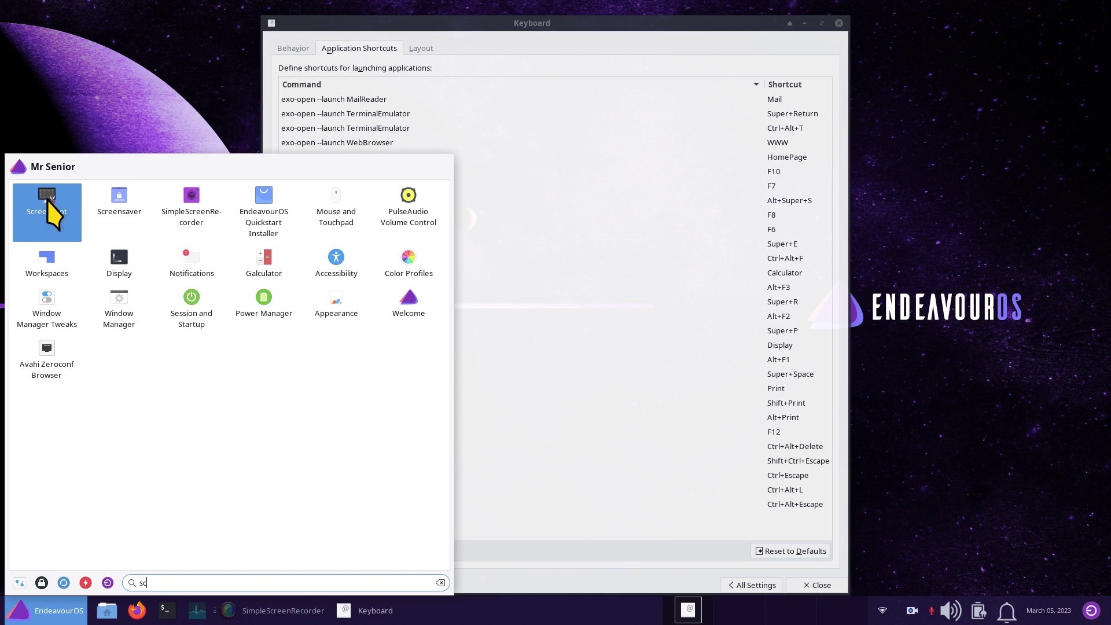
click(948, 230)
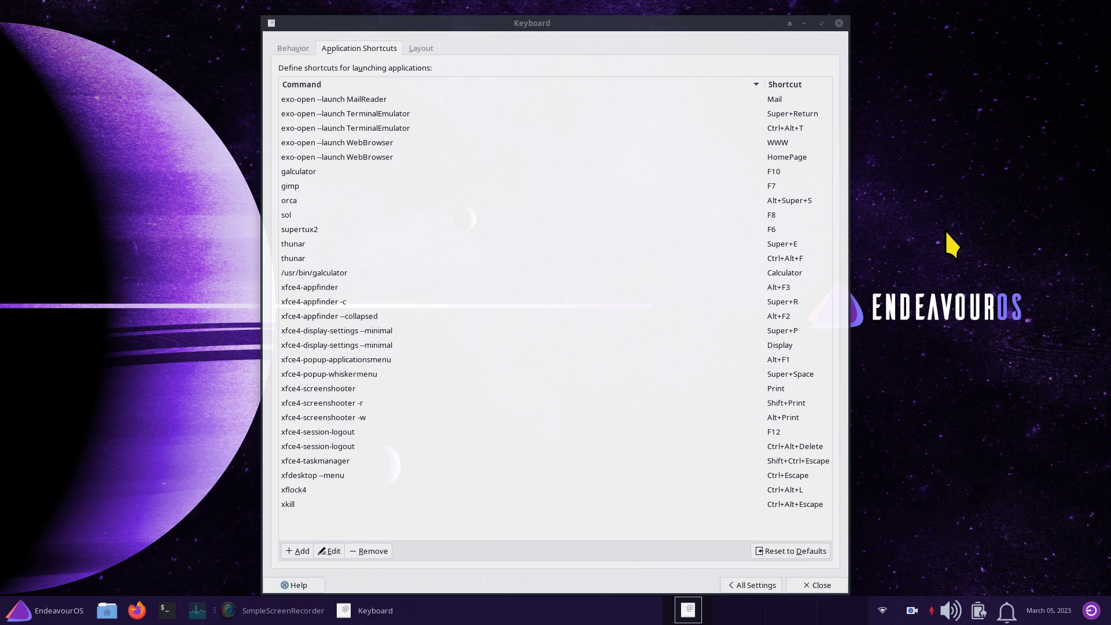
key(Print)
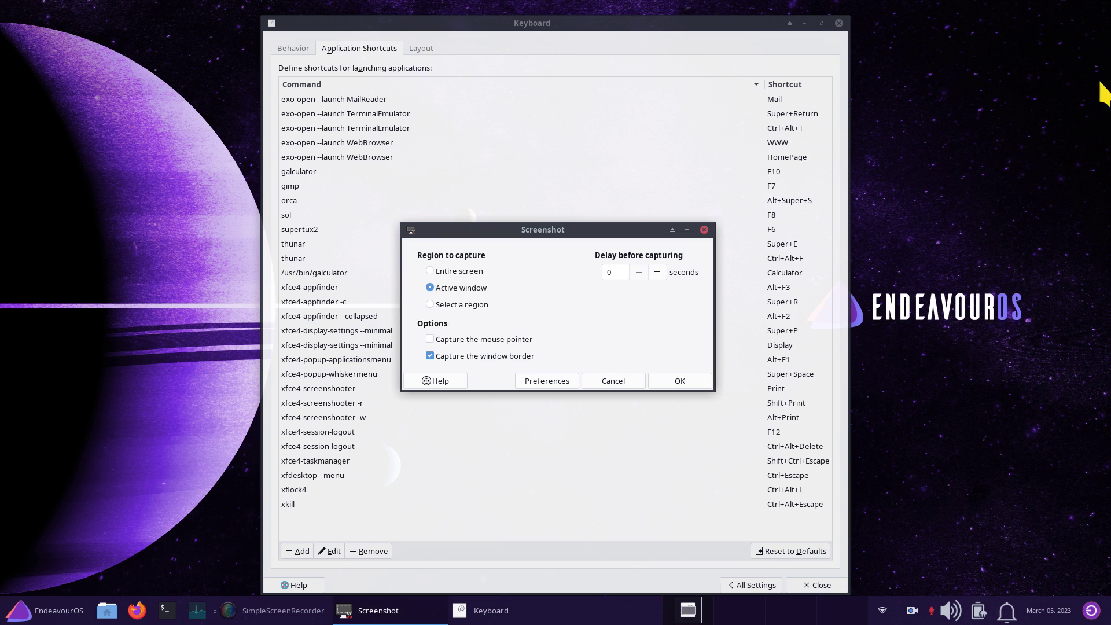
click(703, 230)
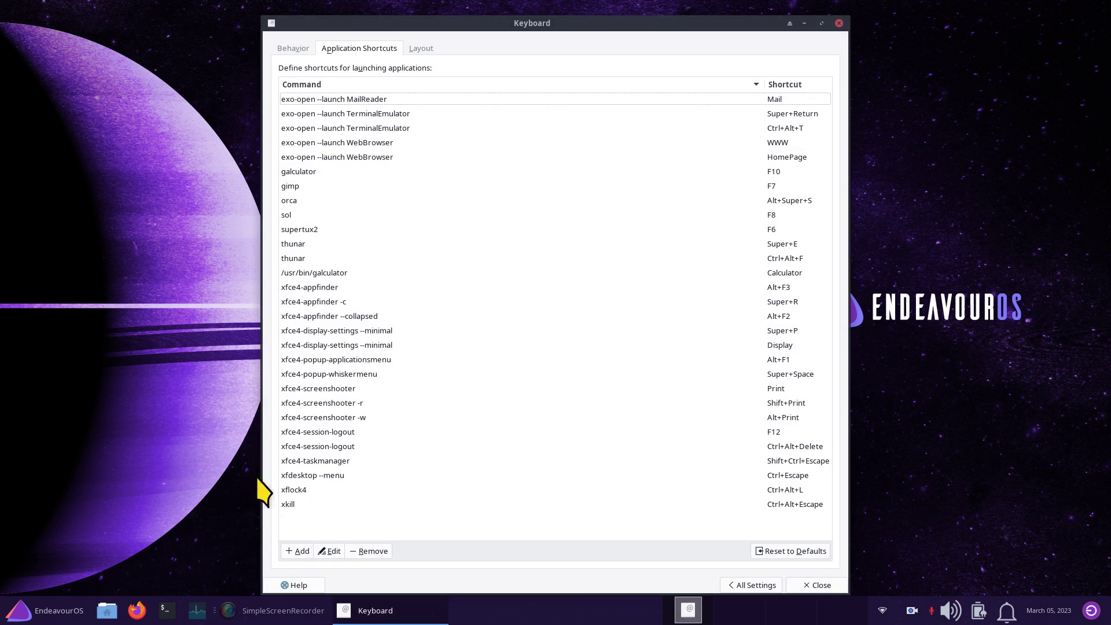
Capture the active Keyboard window with the Screenshot tool and save it as a PNG file on the Desktop.
click(22, 615)
text(sc)
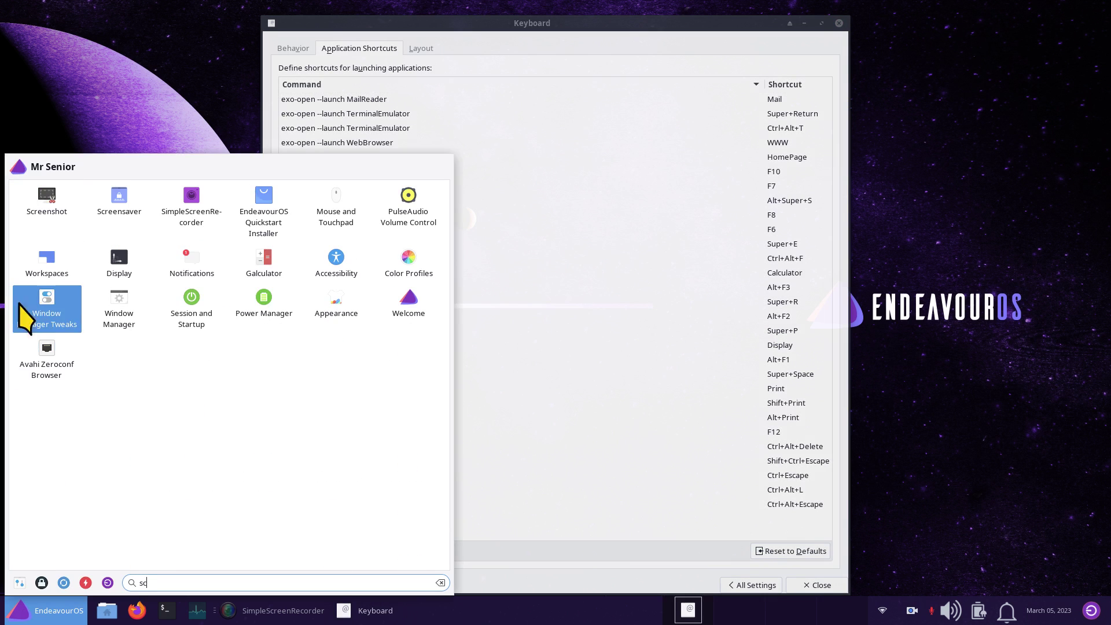
click(41, 203)
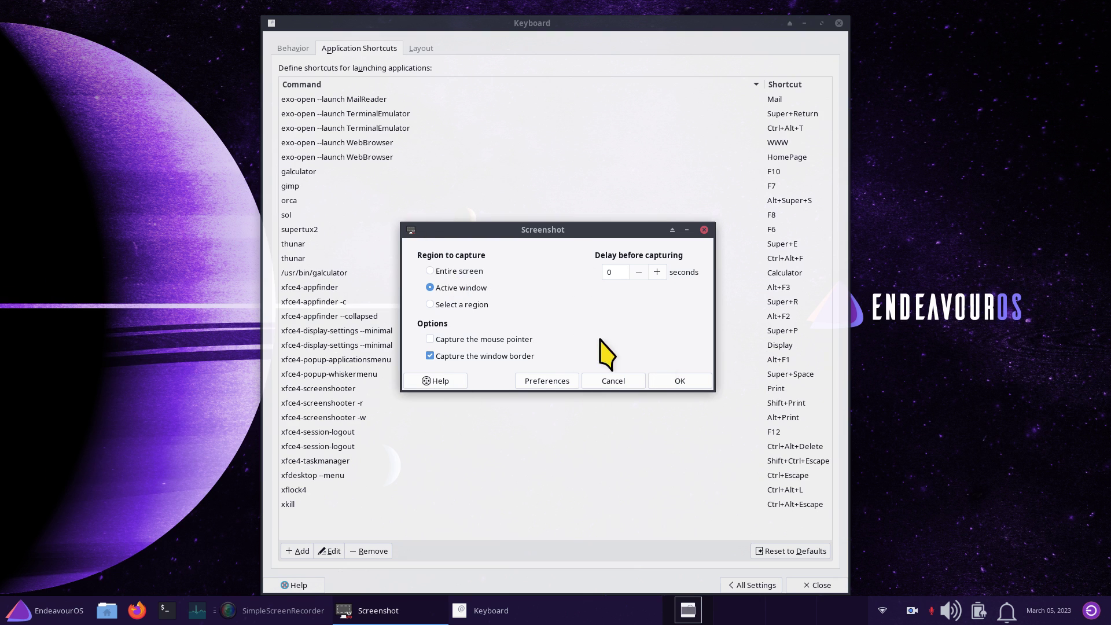
click(692, 380)
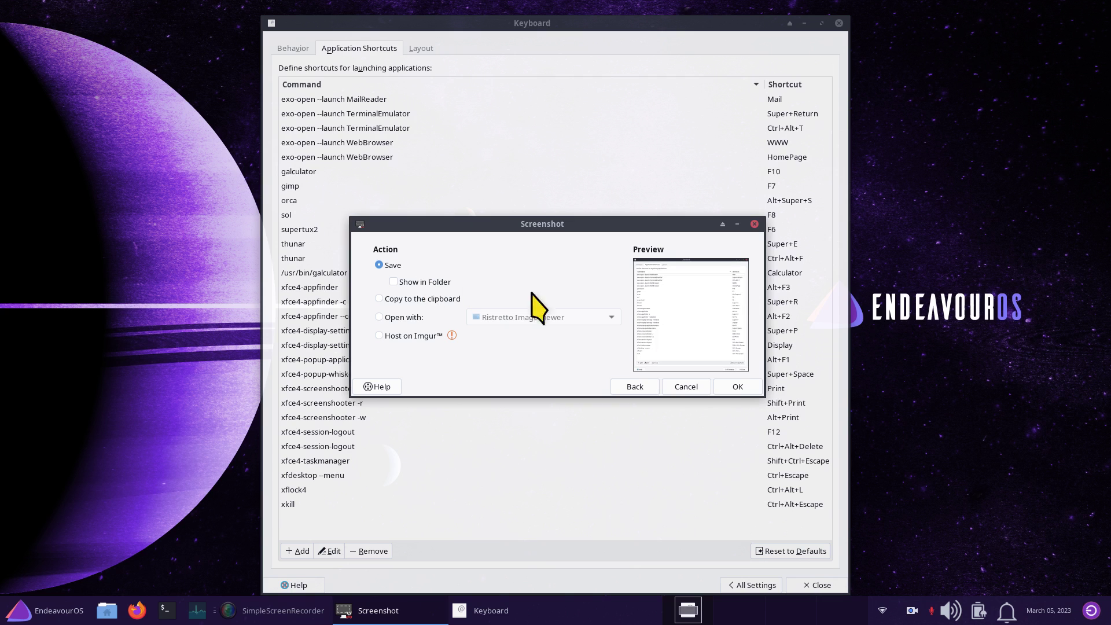
click(745, 386)
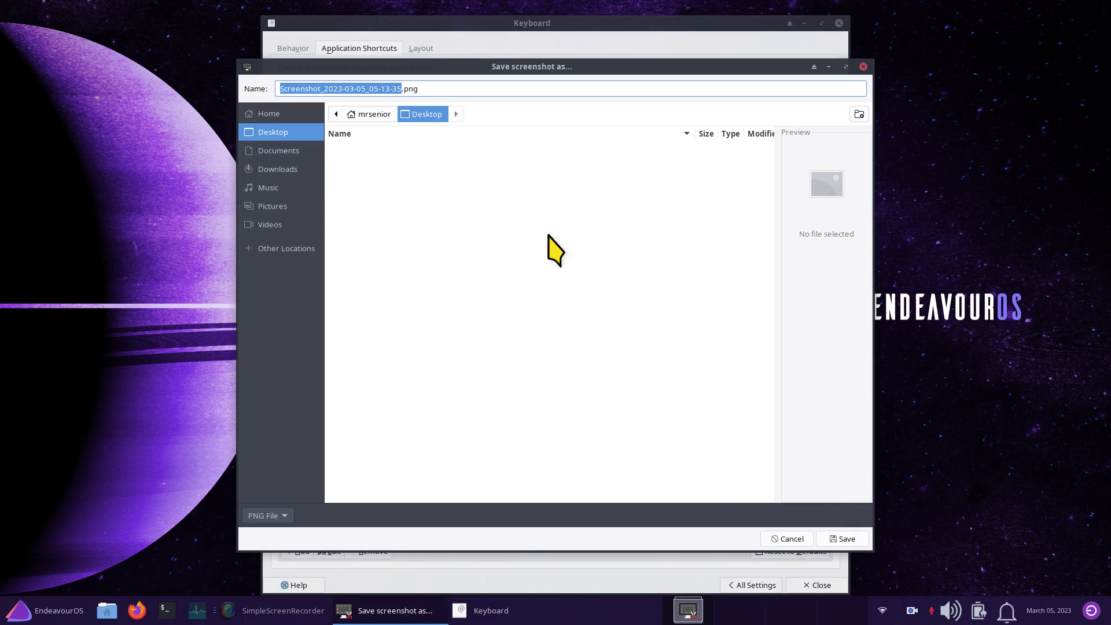
click(844, 539)
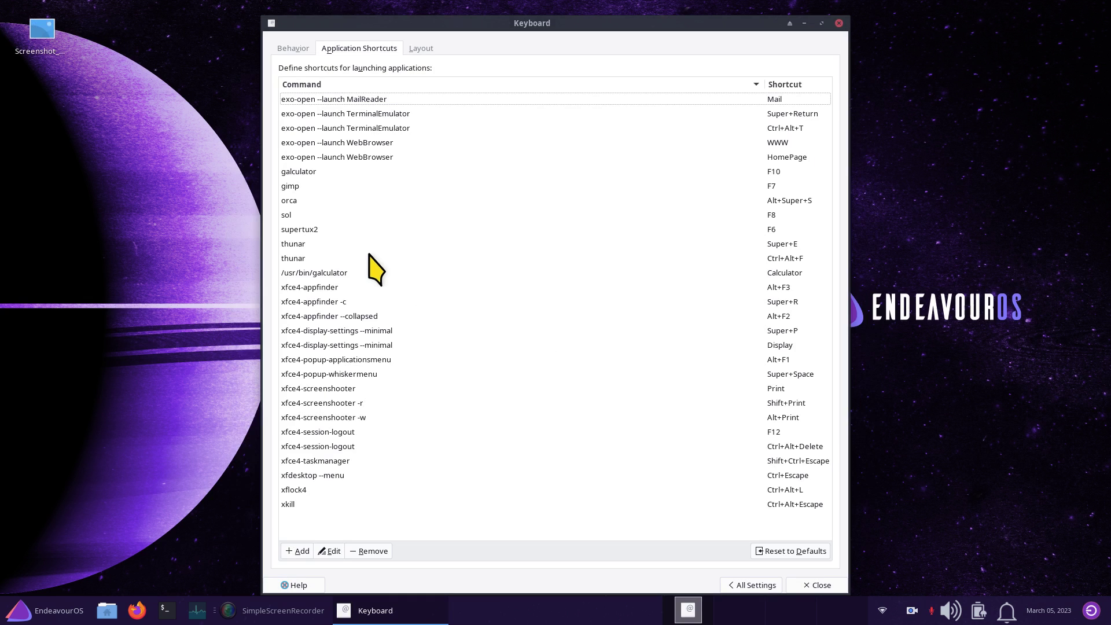
View the saved Keyboard window screenshot from the desktop up close in the image viewer, and close it.
double_click(40, 29)
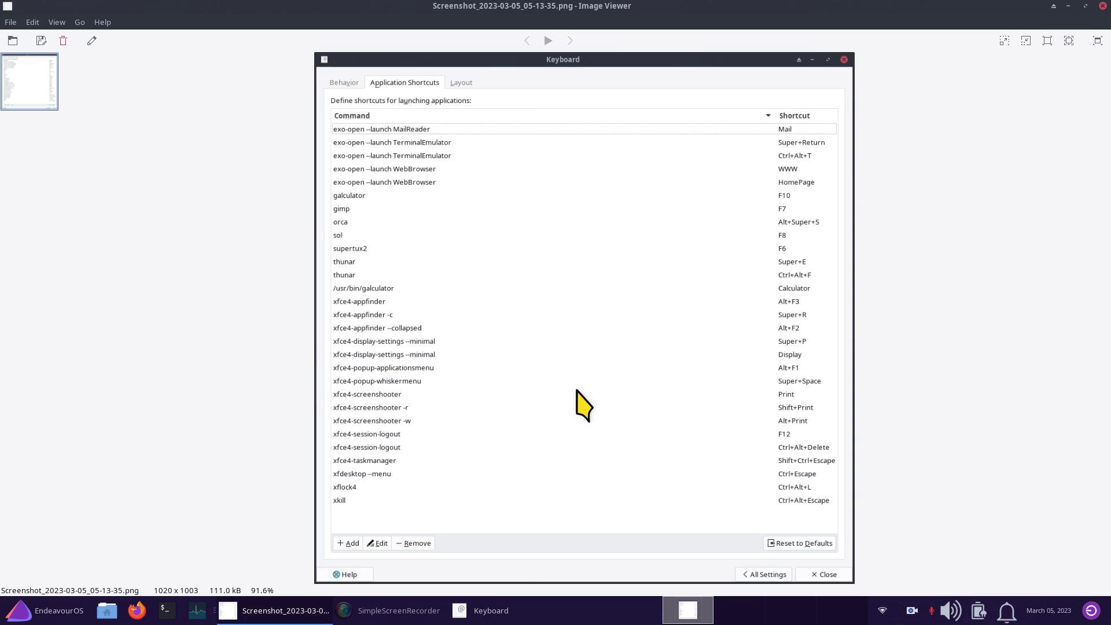
scroll(579, 401, down, 3)
scroll(585, 393, up, 5)
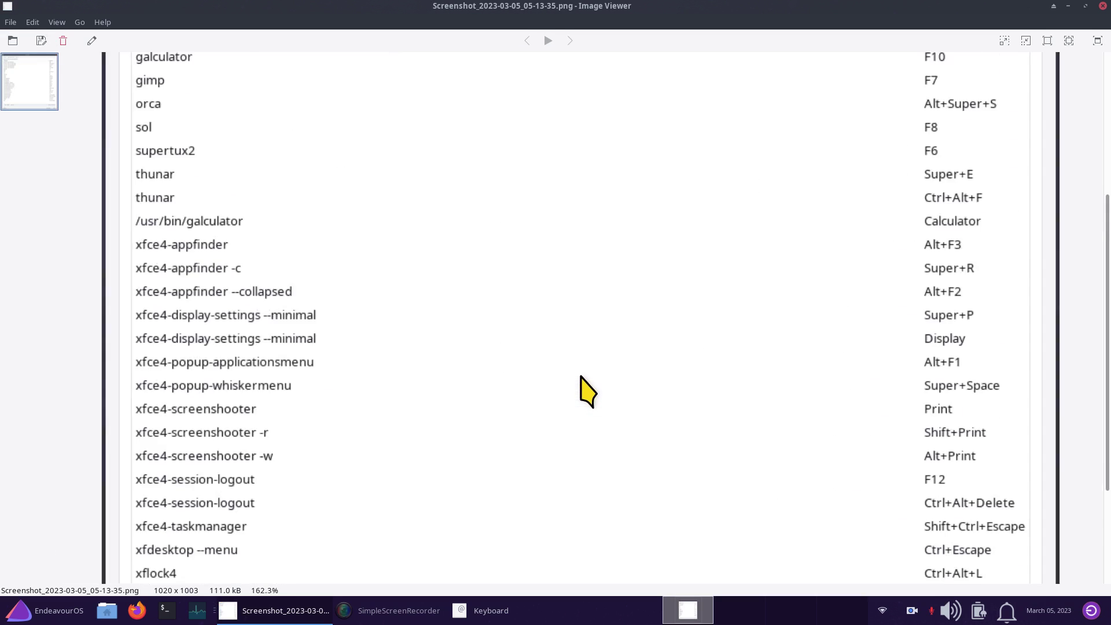
scroll(585, 393, down, 2)
click(1102, 6)
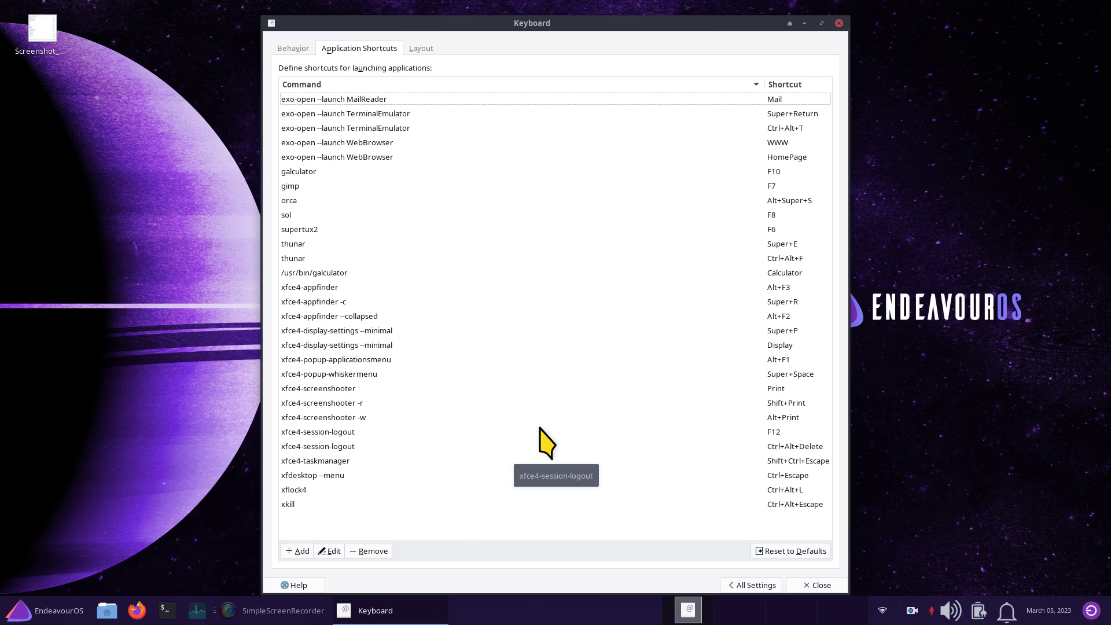
Open the keybcommands text file from the Documents folder in the file manager, and close the file manager.
click(107, 610)
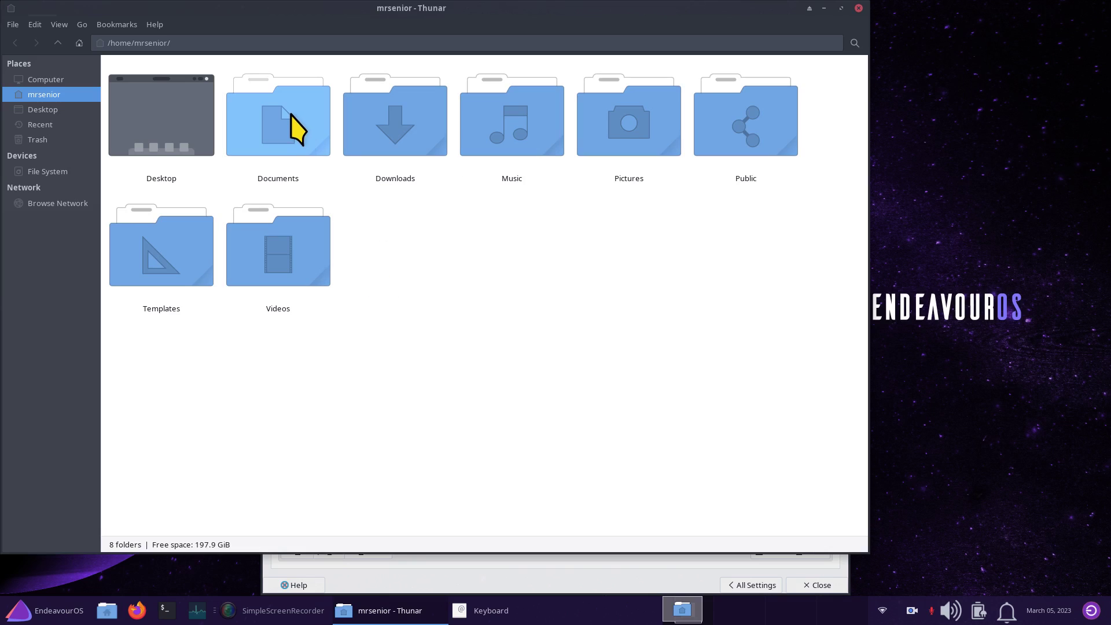
scroll(533, 377, down, 1)
scroll(538, 375, up, 2)
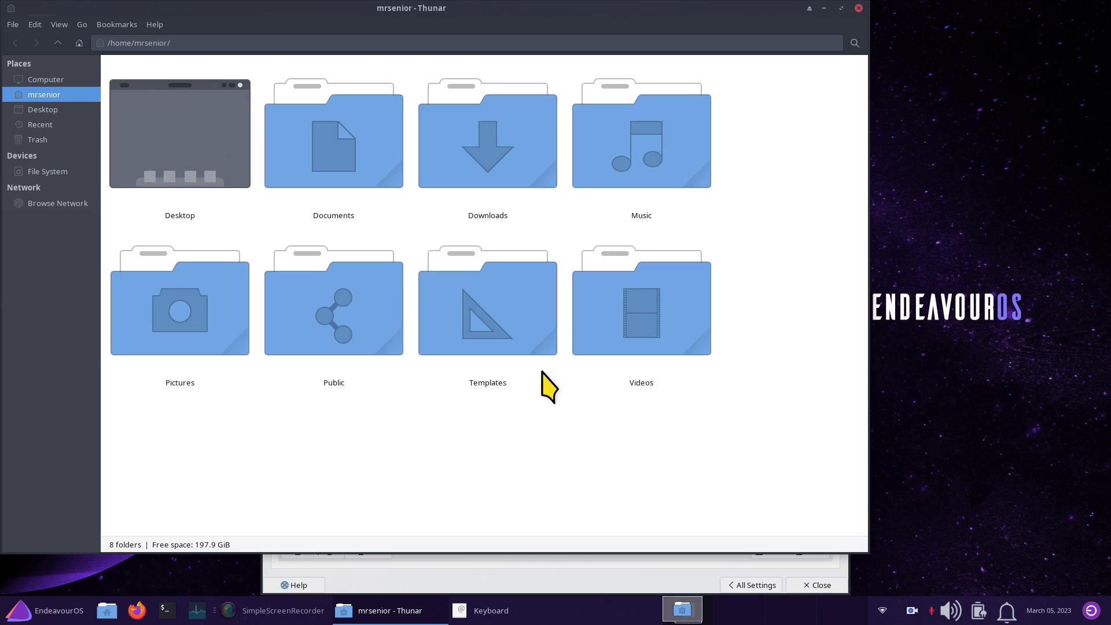
scroll(540, 373, up, 2)
scroll(541, 373, down, 3)
scroll(540, 376, up, 1)
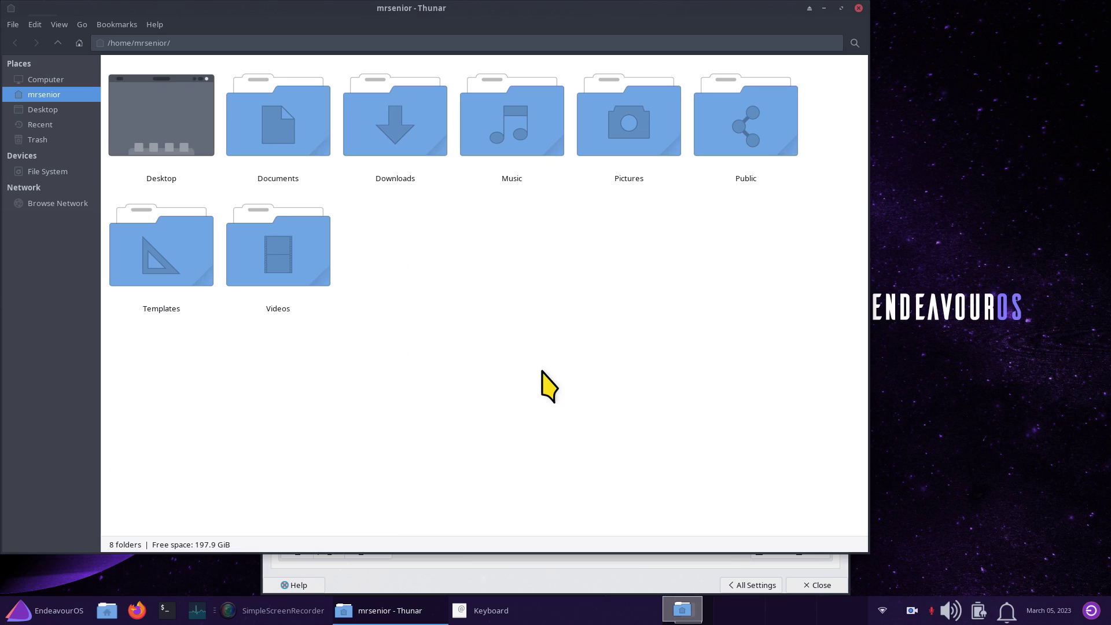
double_click(271, 109)
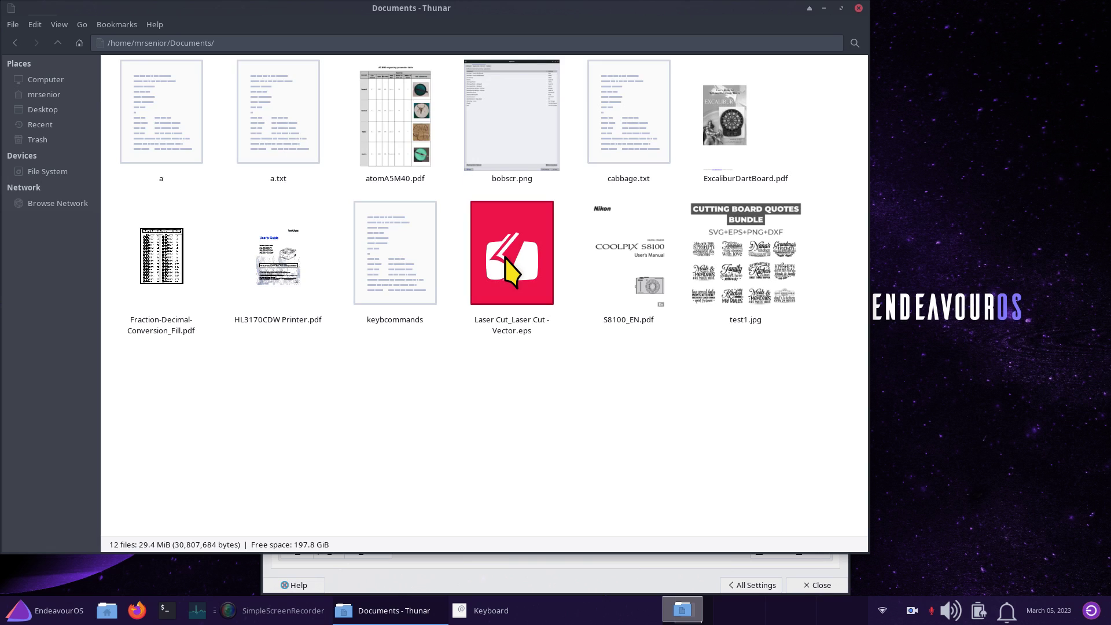
click(391, 256)
double_click(392, 257)
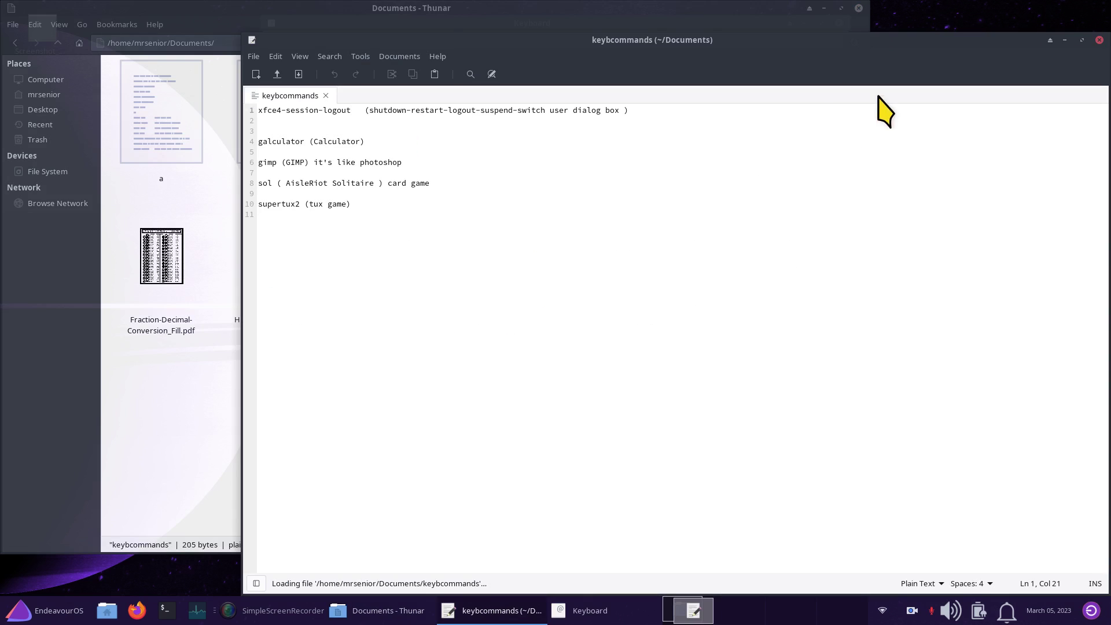
click(859, 8)
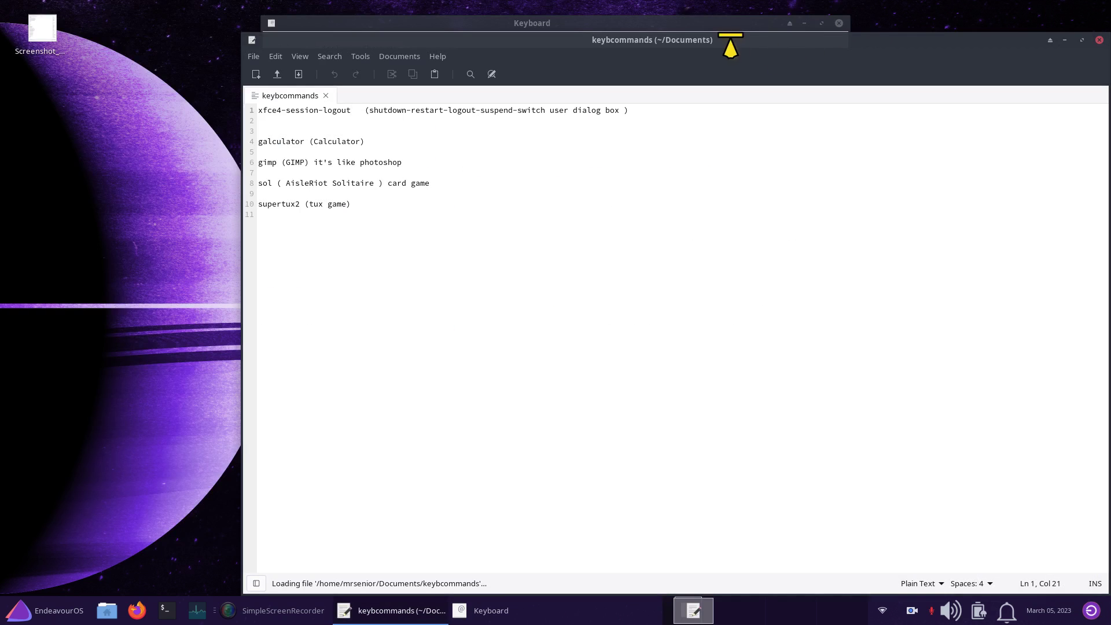
Move the keybcommands editor window further left and widen it.
drag(904, 44, 756, 44)
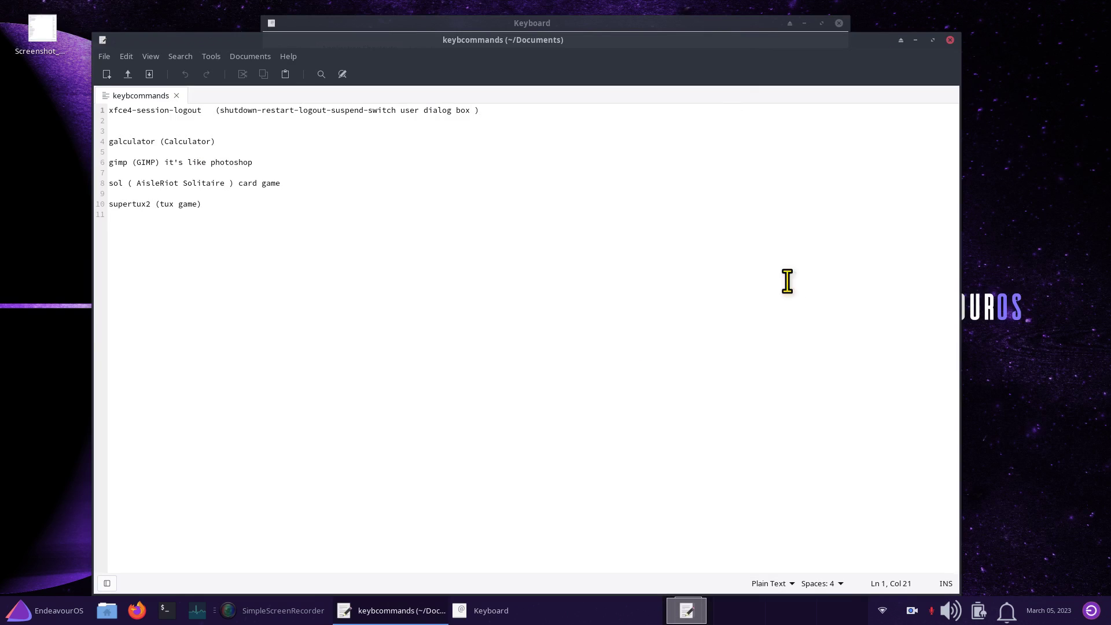
right_click(790, 41)
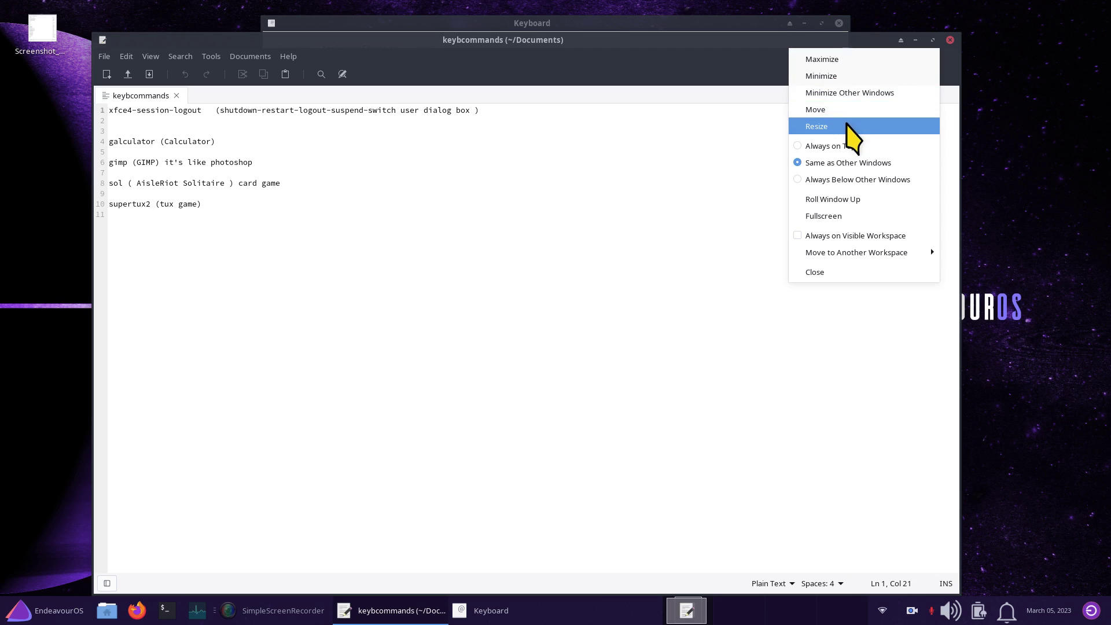
click(853, 127)
click(1070, 585)
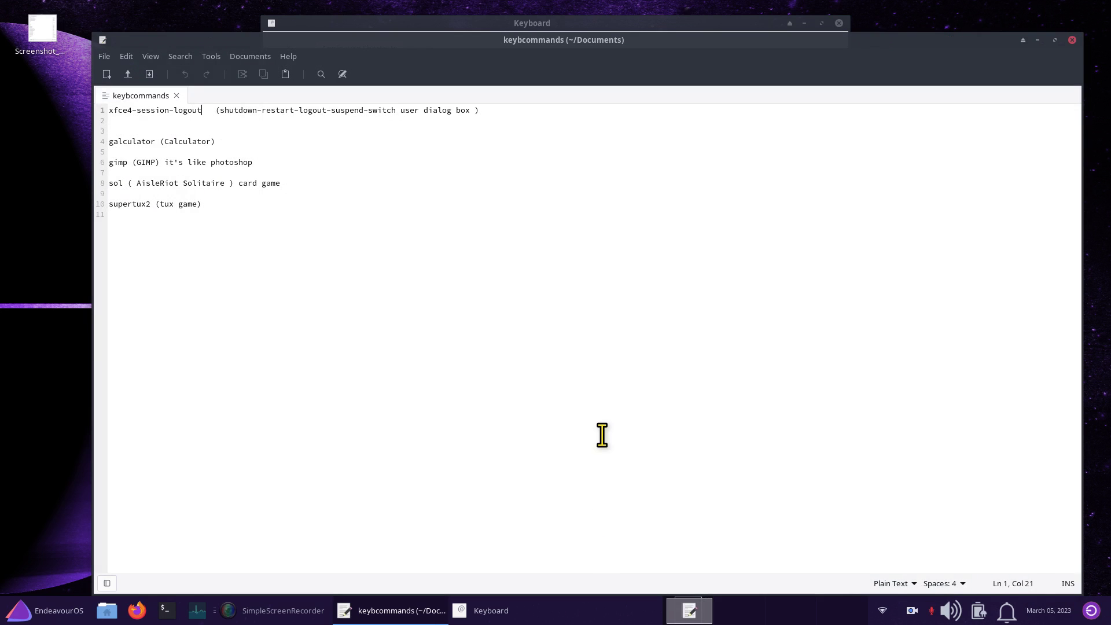
Enlarge the text of the keybcommands file until the commands are easy to read.
key(ctrl+minus)
key(ctrl+minus)
key(ctrl+plus)
key(ctrl+plus)
key(ctrl+plus)
key(ctrl+plus)
key(ctrl+plus)
key(ctrl+plus)
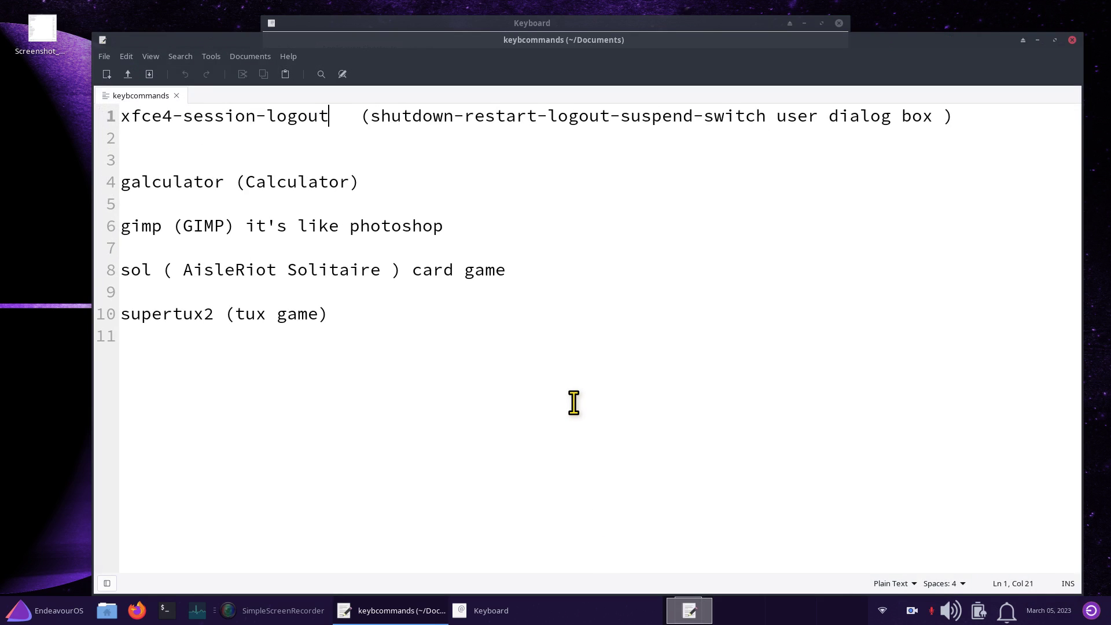
key(ctrl+plus)
key(ctrl+minus)
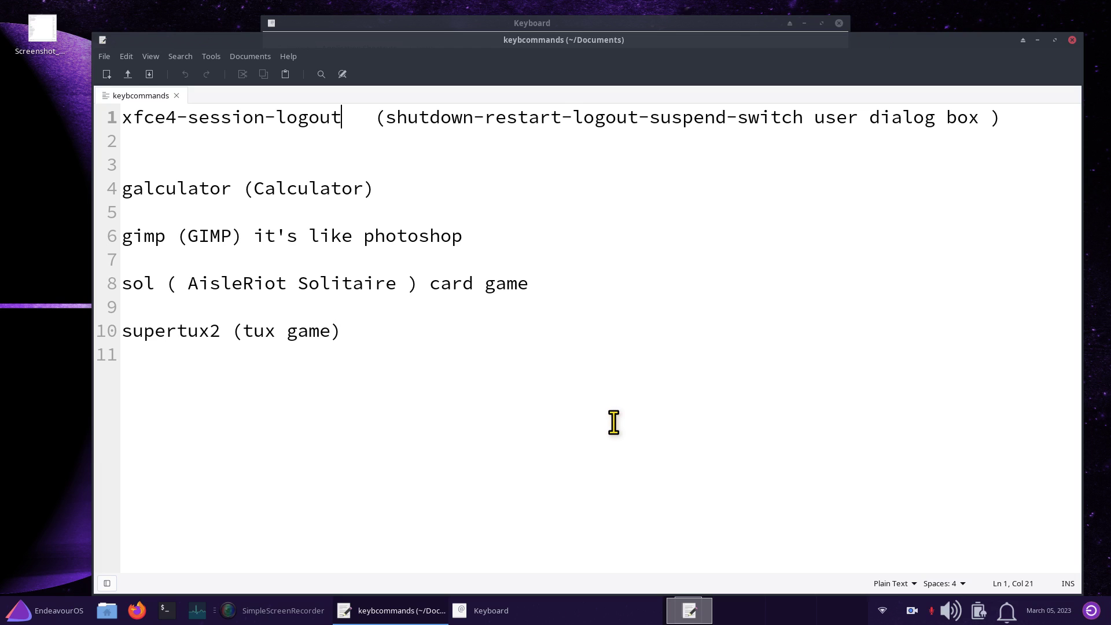
key(ctrl+minus)
key(ctrl+minus)
key(ctrl+plus)
key(ctrl+plus)
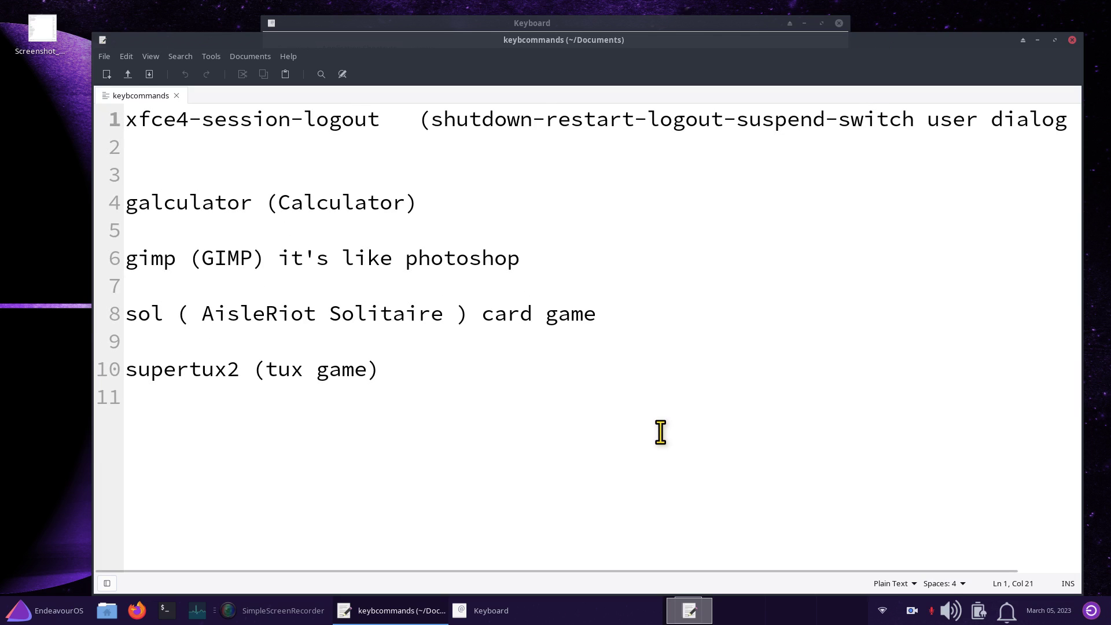
Copy the xfce4-session-logout command from the first line of keybcommands and minimize the editor.
drag(392, 118, 127, 118)
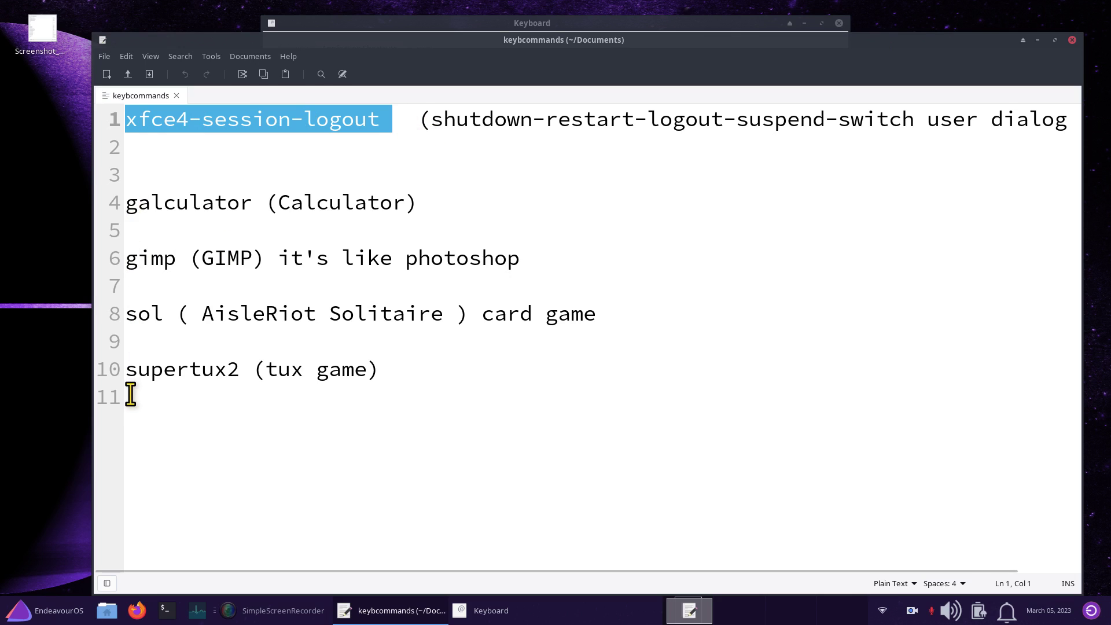
right_click(235, 118)
click(278, 183)
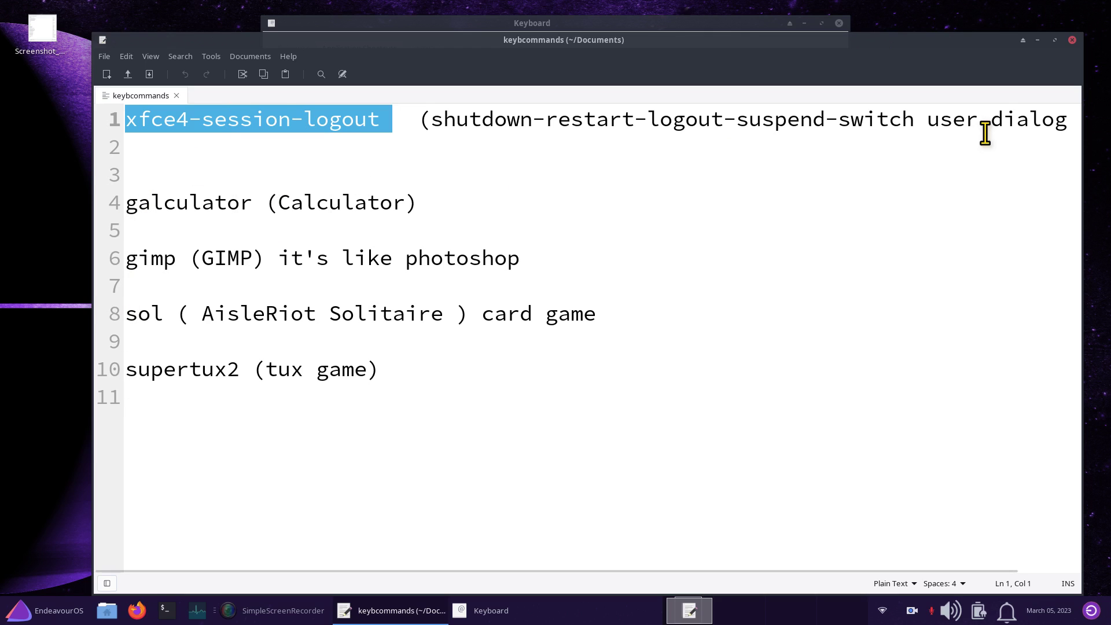
click(1036, 39)
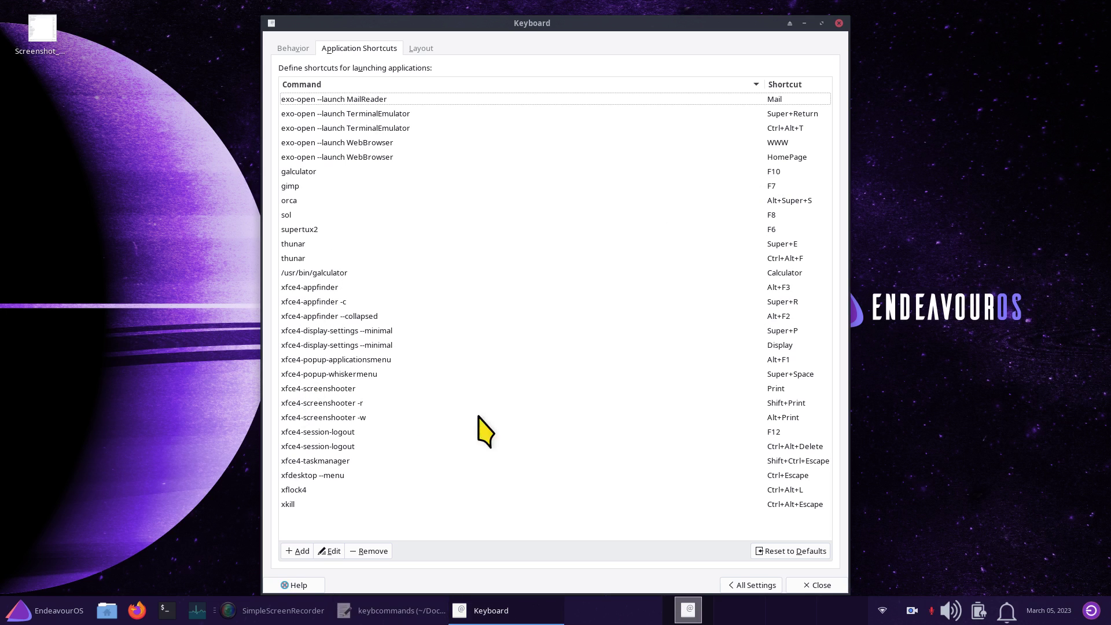
Examine the F12 and Ctrl+Alt+Delete shortcuts for xfce4-session-logout and select the F12 entry.
click(755, 433)
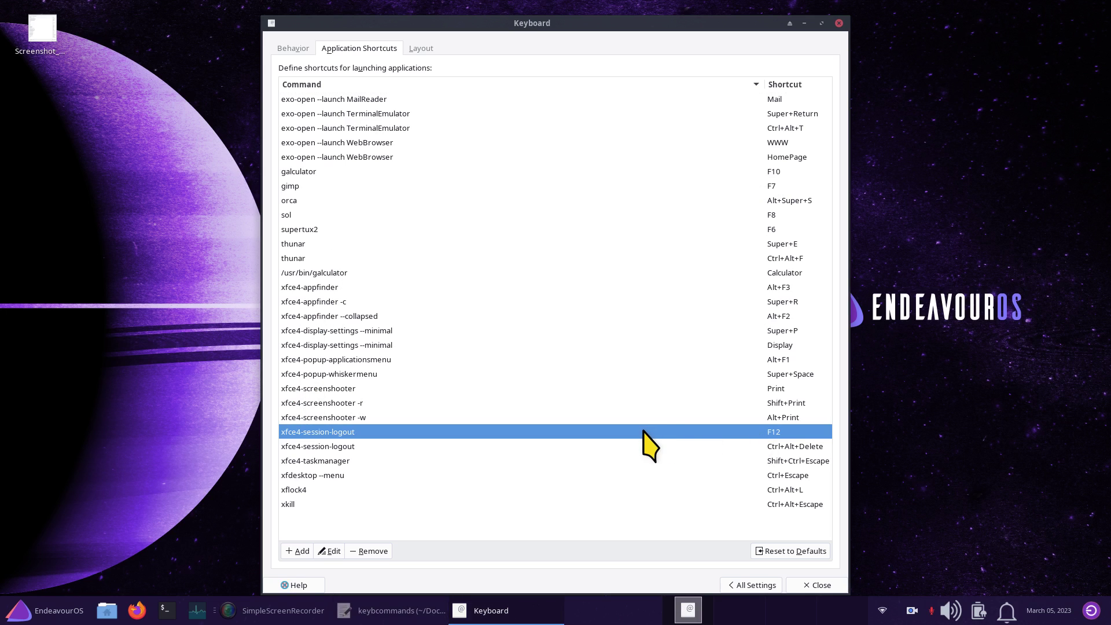
click(351, 447)
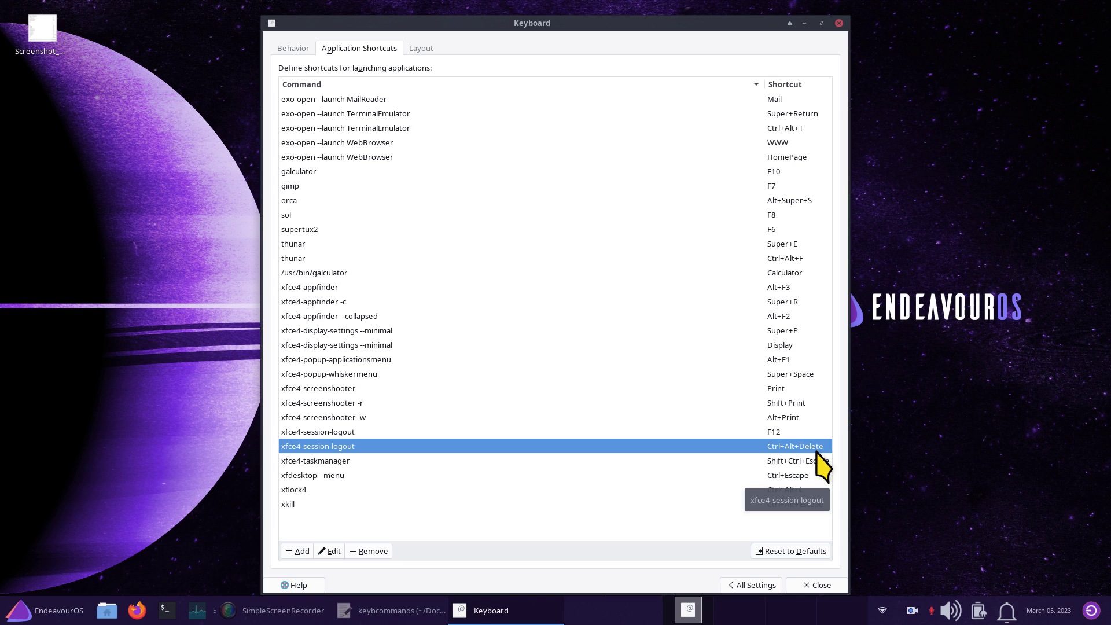
click(395, 434)
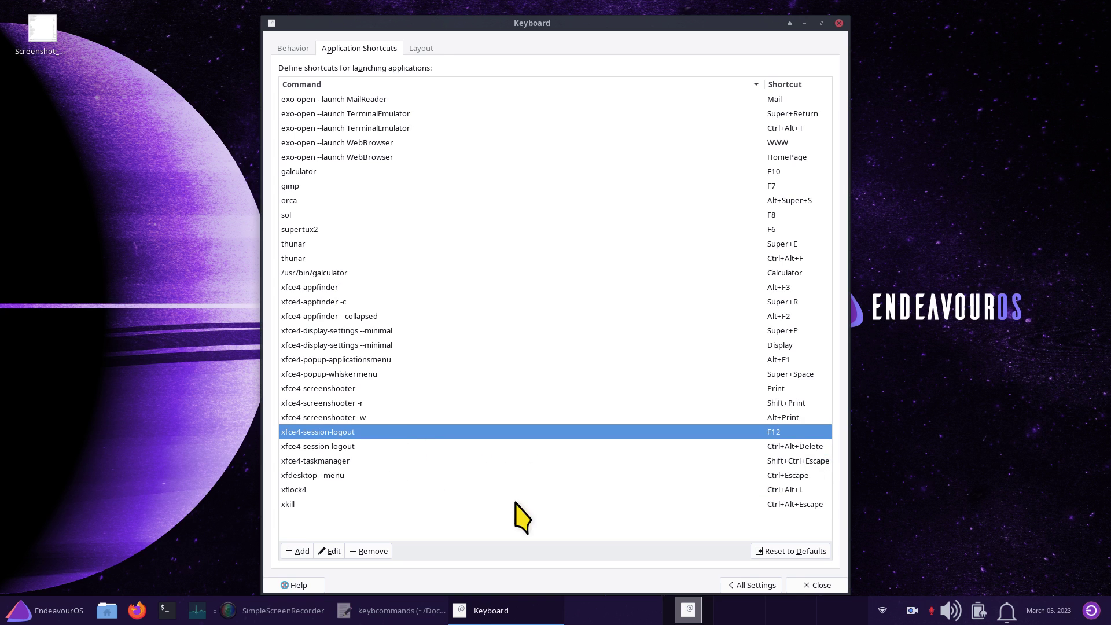
Remove the F12 shortcut for xfce4-session-logout from the application shortcuts.
click(375, 421)
click(367, 433)
click(368, 551)
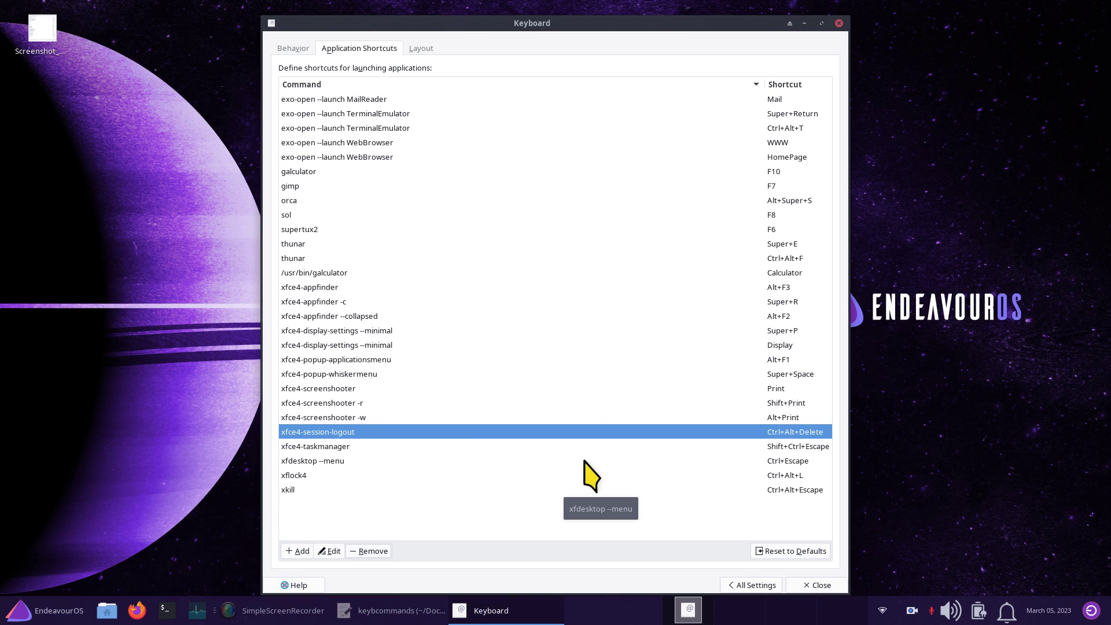
Add an application shortcut running the copied xfce4-session-logout command on F12, then test it and cancel the logout dialog.
click(292, 553)
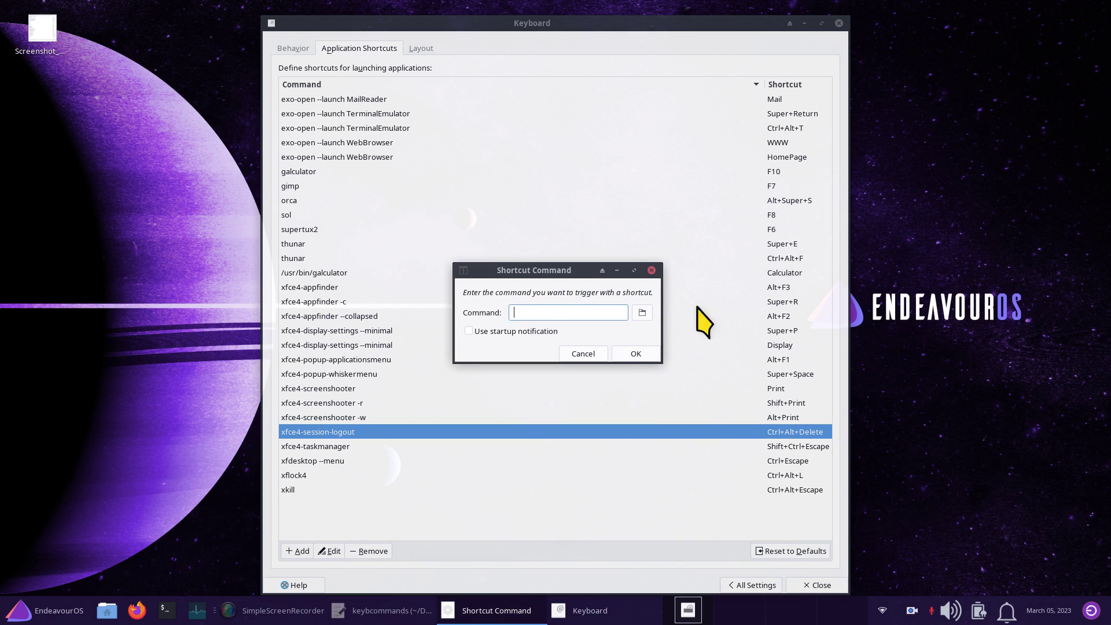
right_click(548, 312)
click(596, 355)
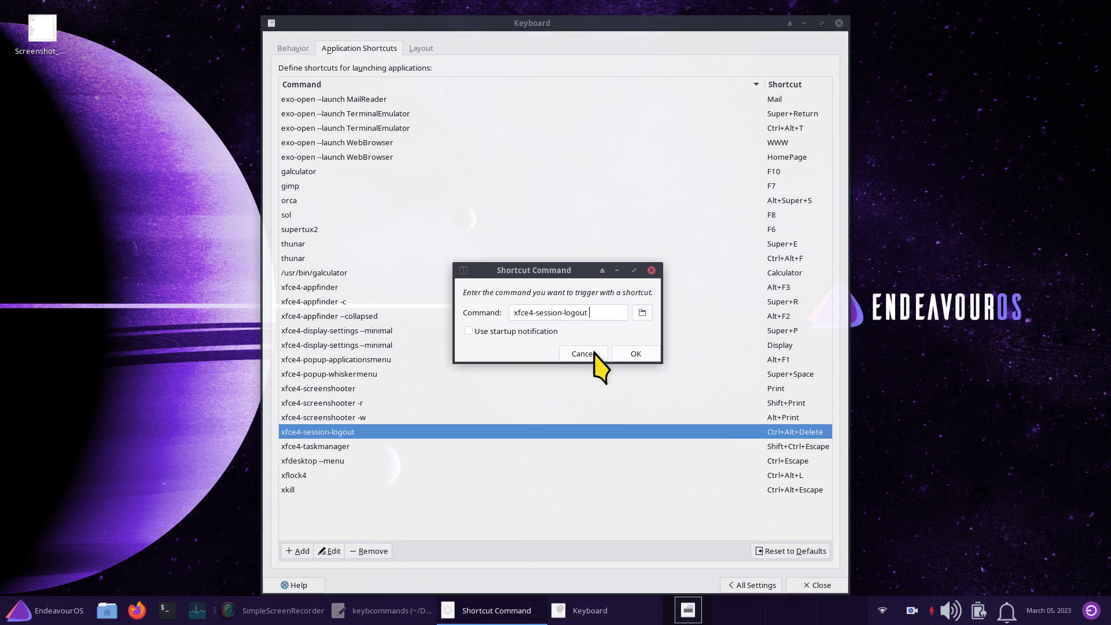
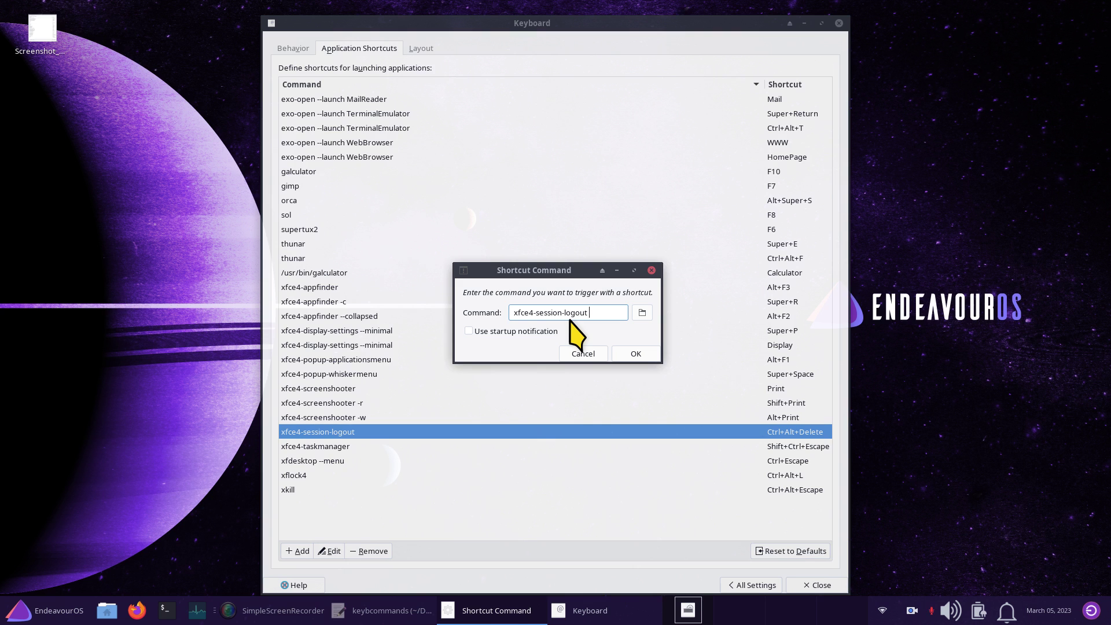
click(637, 354)
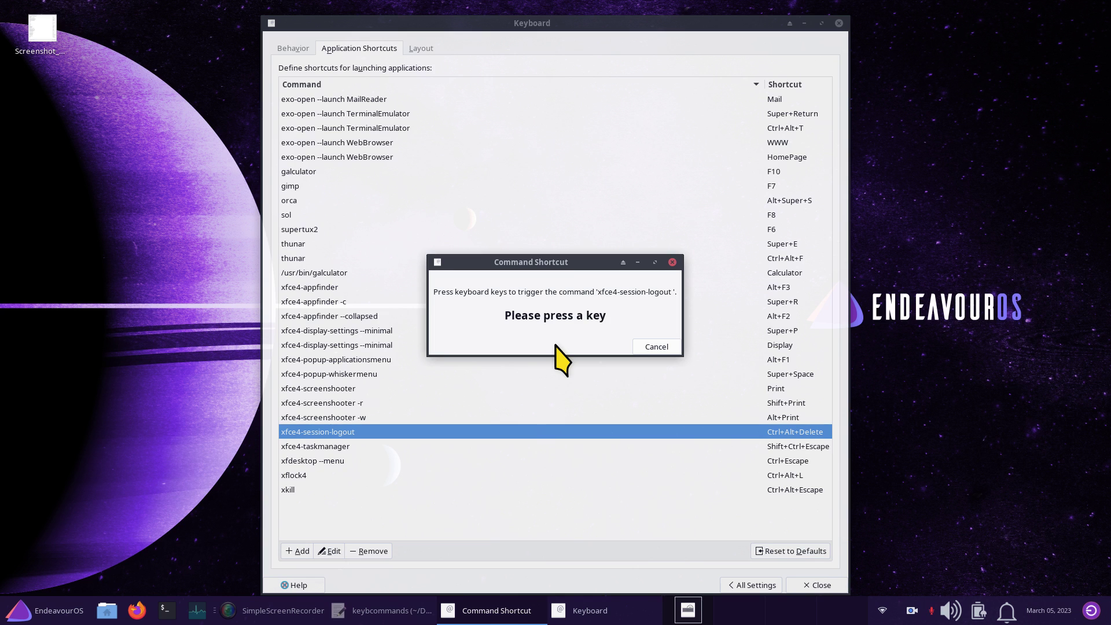
key(F12)
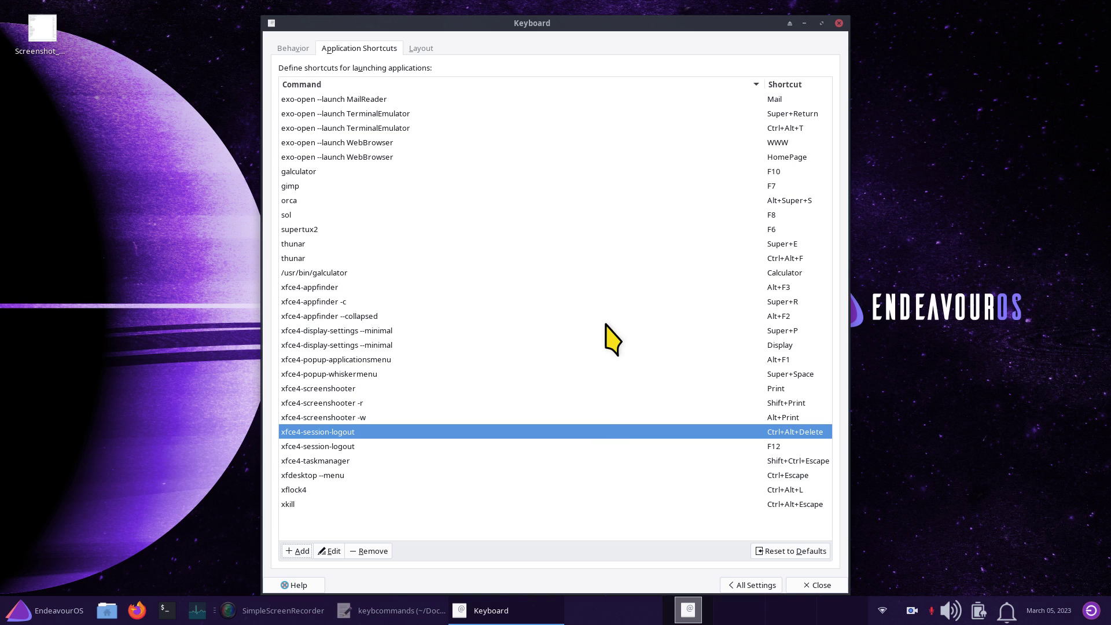
key(F12)
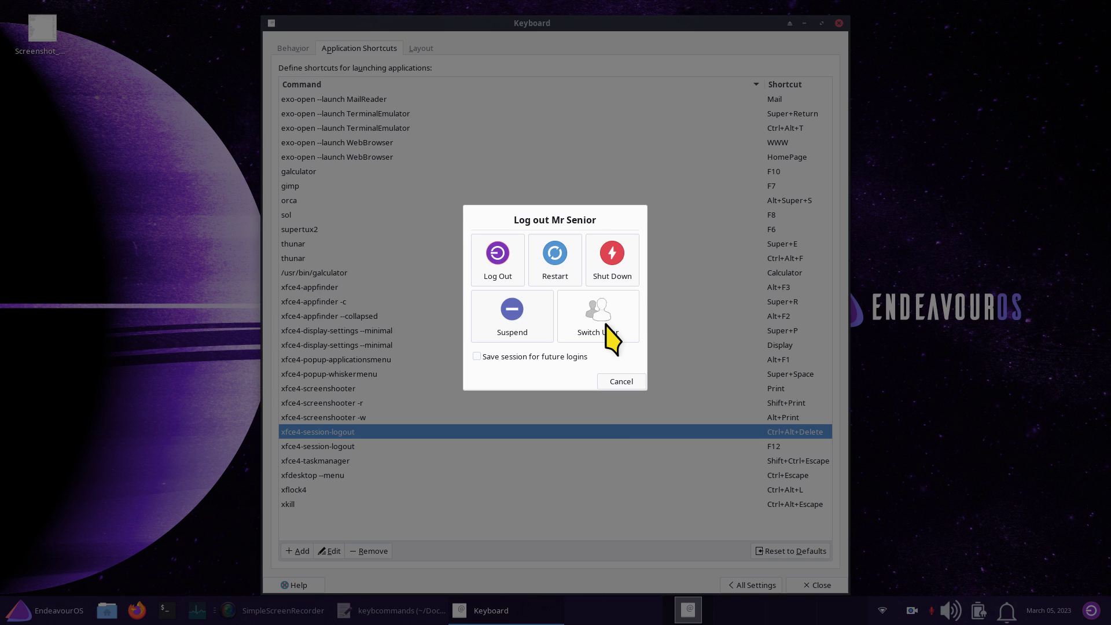
click(612, 384)
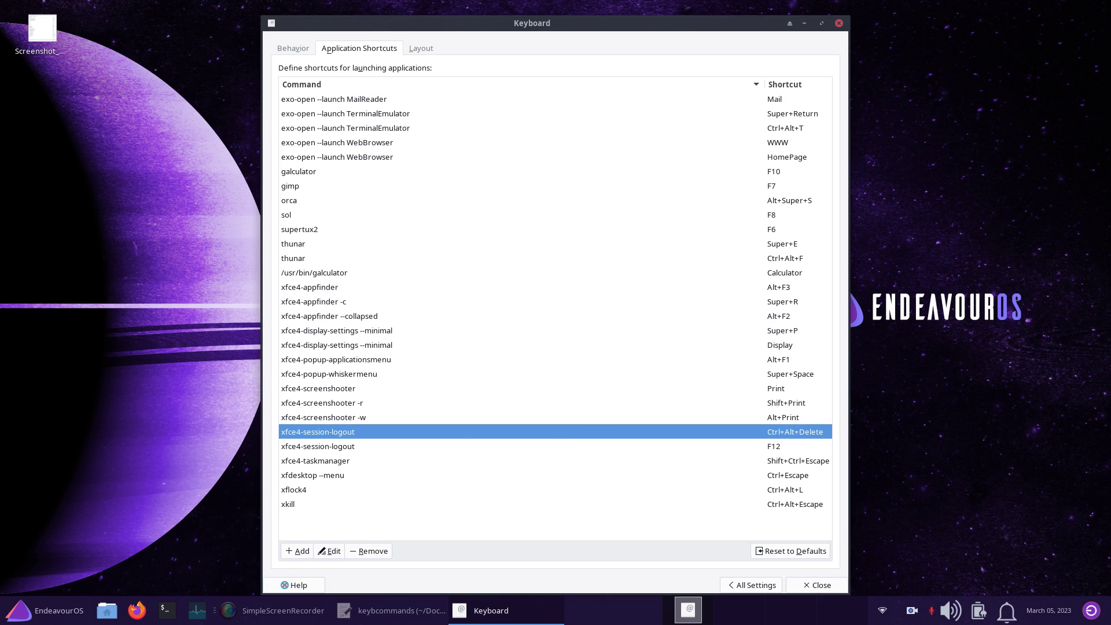
Test the web browser shortcut key, toggle full screen in Firefox with F11, and close the browser.
key(XF86WWW)
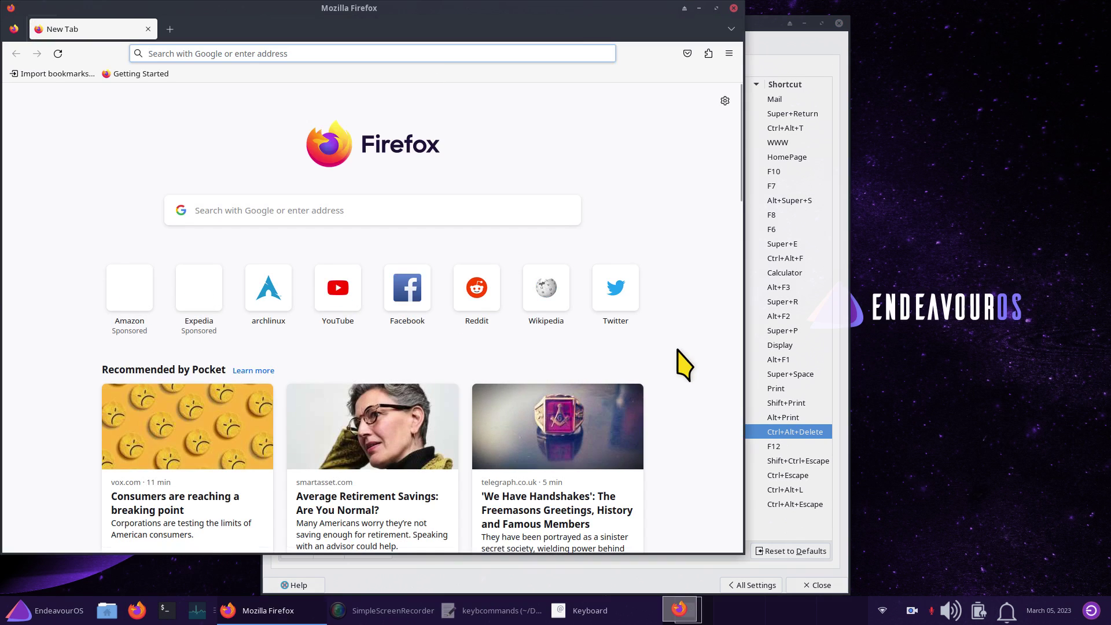
key(F11)
key(F11)
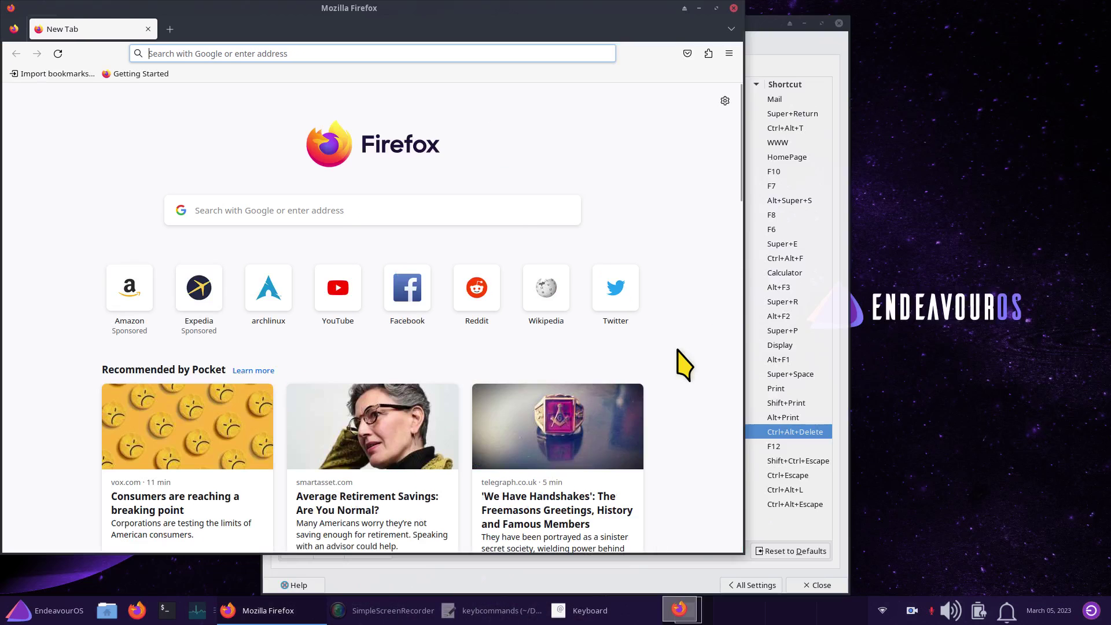
key(F11)
key(F11)
click(734, 9)
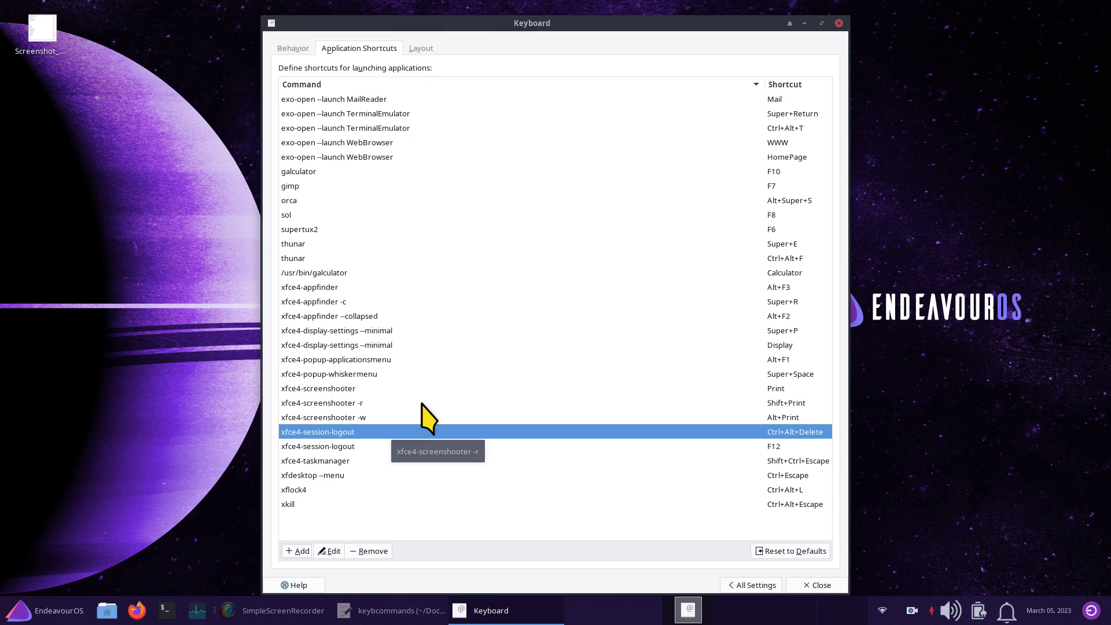
Test the F8 shortcut for sol, view the About information of the solitaire game, and close the game.
click(310, 216)
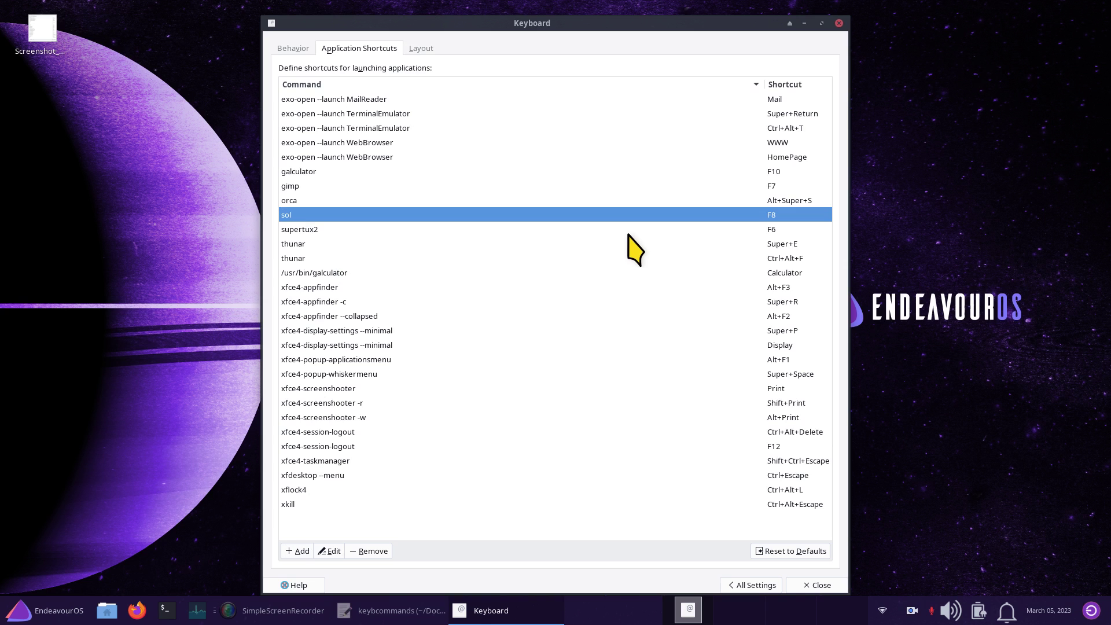
key(F8)
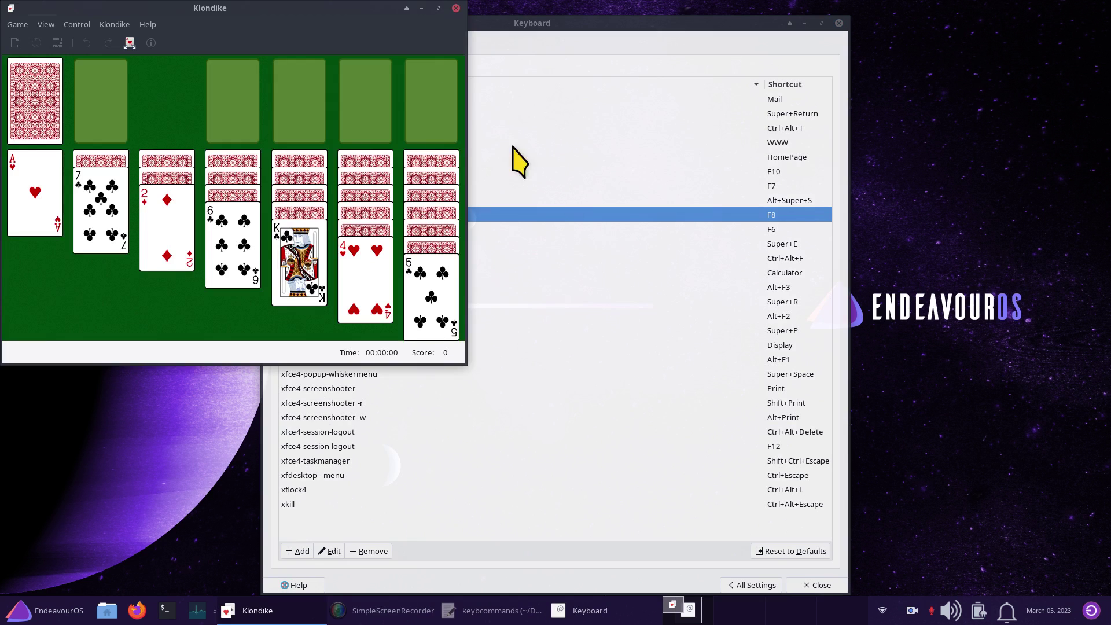
drag(274, 9, 596, 108)
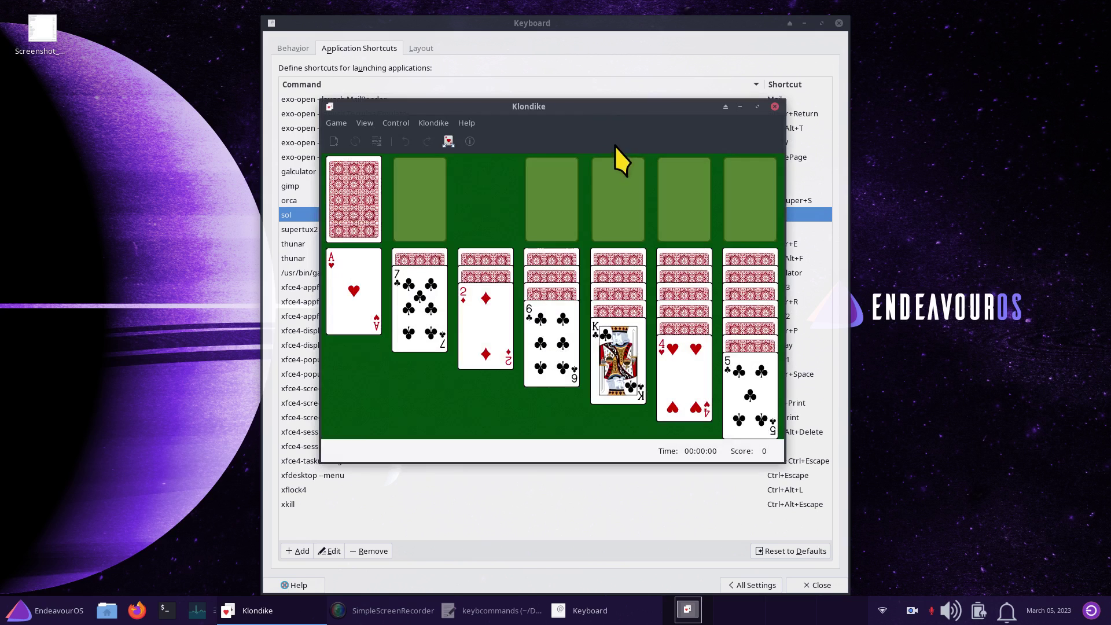
click(466, 123)
click(499, 192)
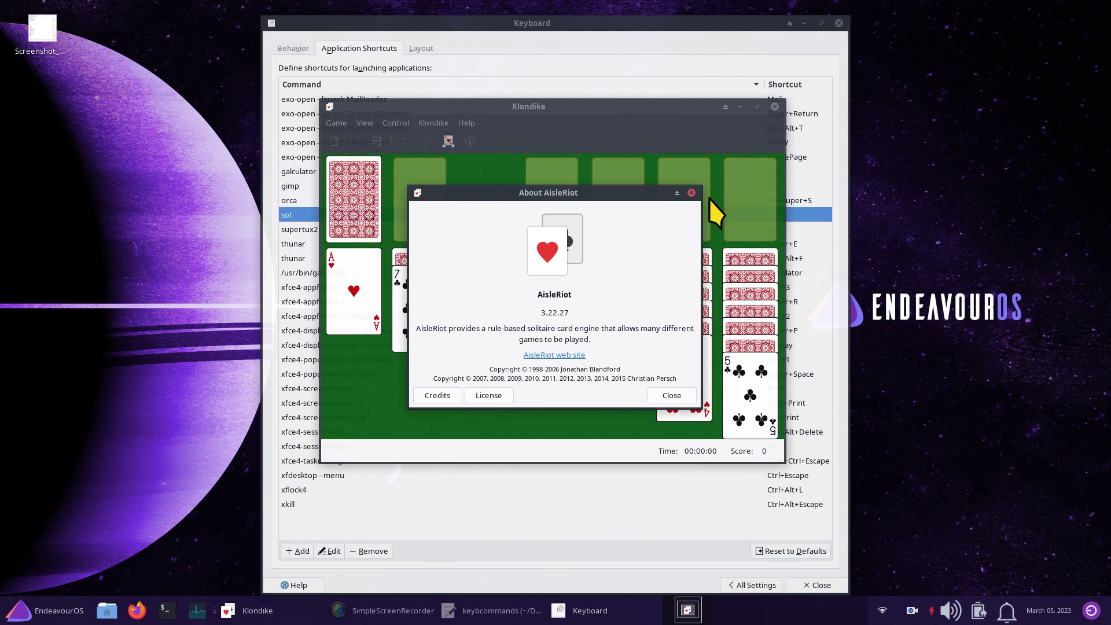
click(691, 192)
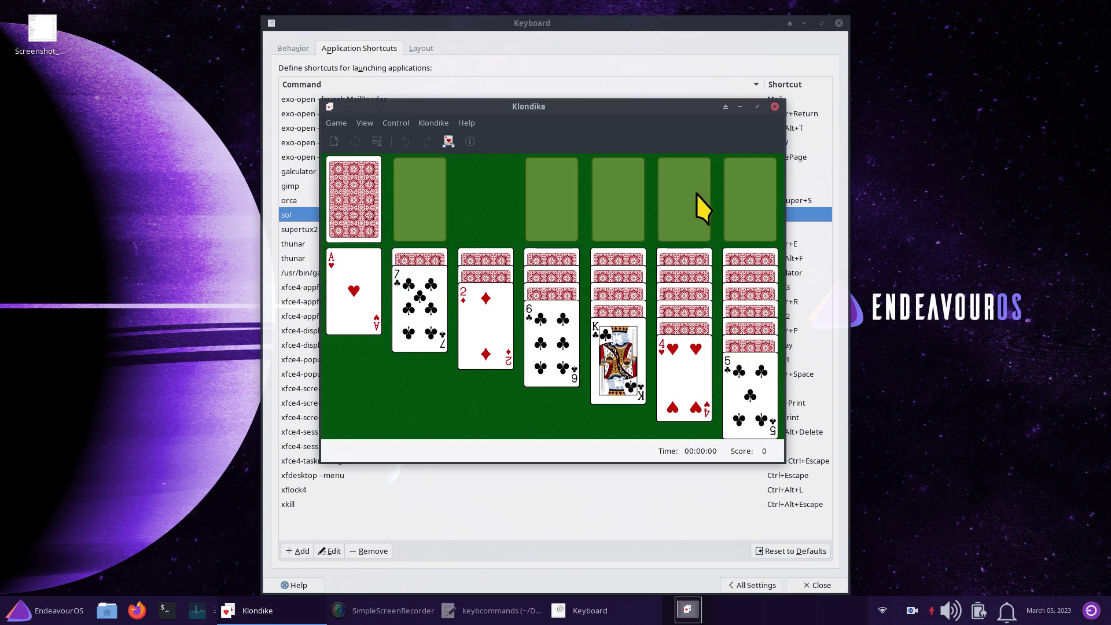
click(775, 106)
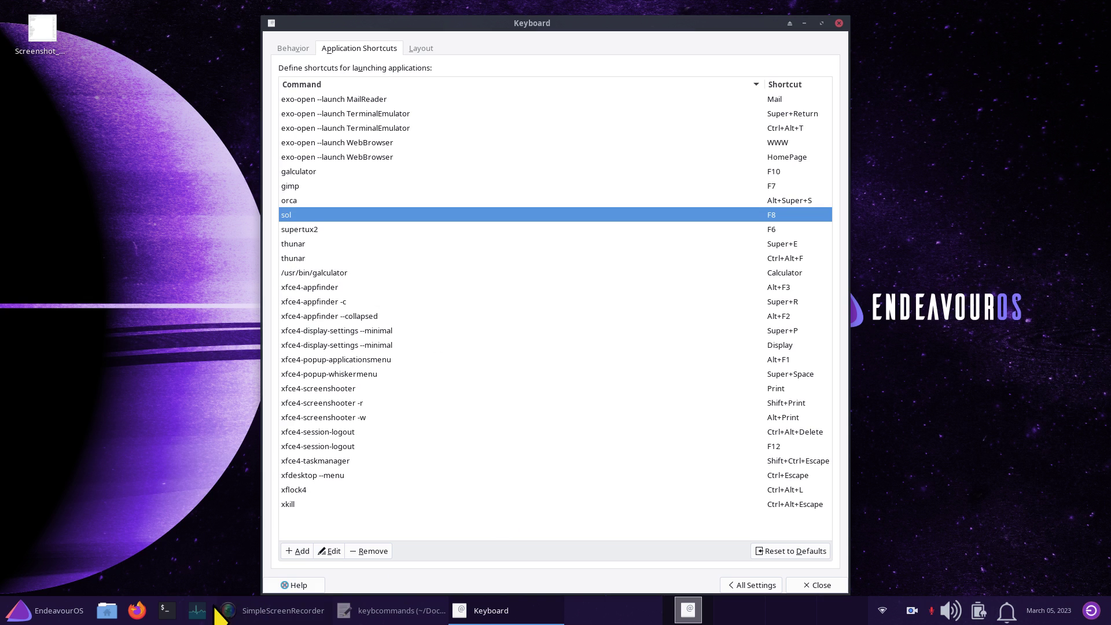
Open a terminal over the Keyboard window and list the command history with history.
click(167, 614)
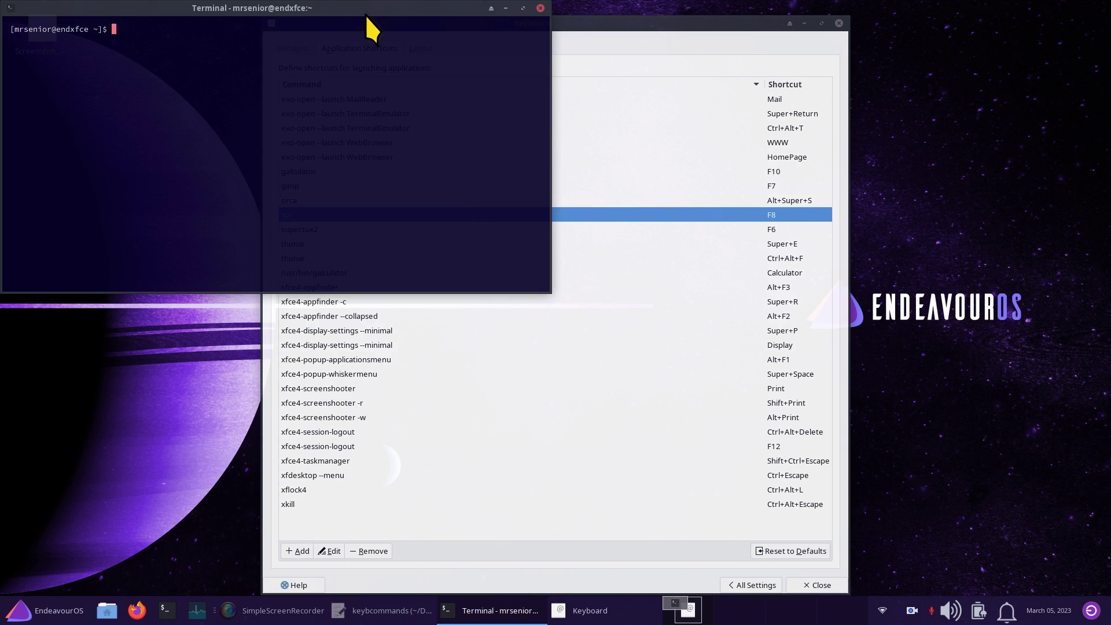
drag(366, 15, 735, 223)
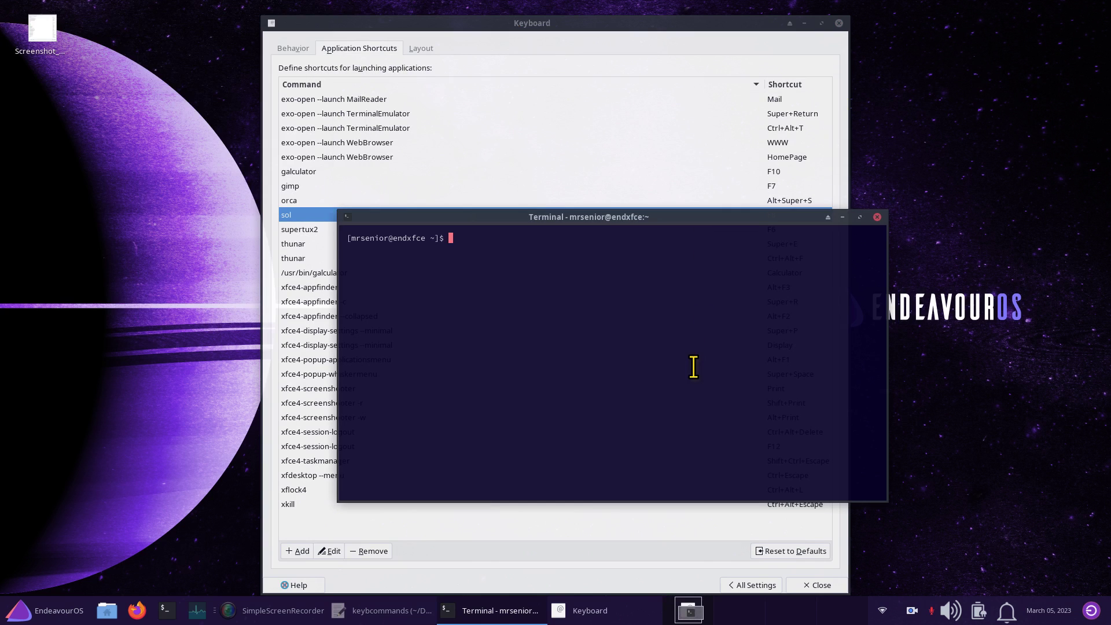
text(history)
key(Return)
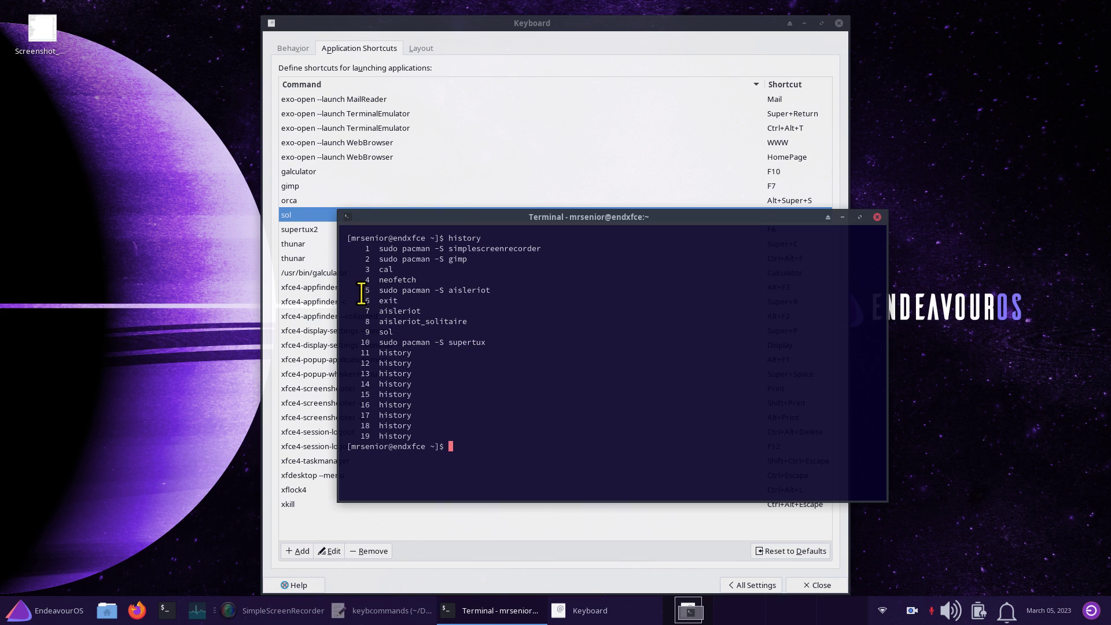
Highlight the aisleriot, supertux, simplescreenrecorder and gimp package names in the pacman install commands, then minimize the terminal.
drag(378, 290, 517, 292)
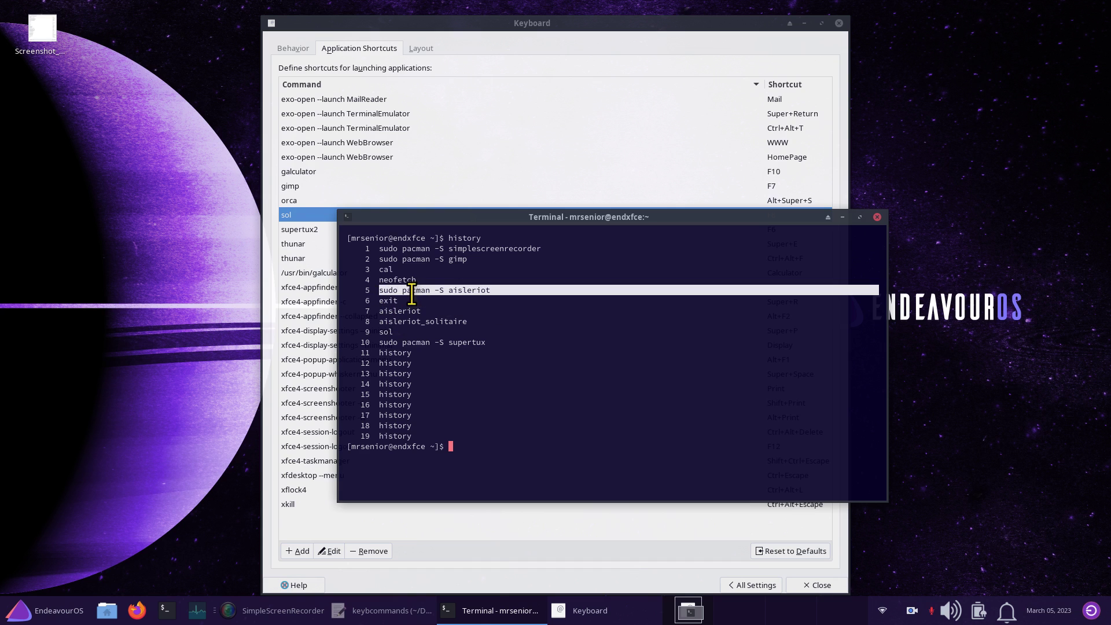
click(457, 302)
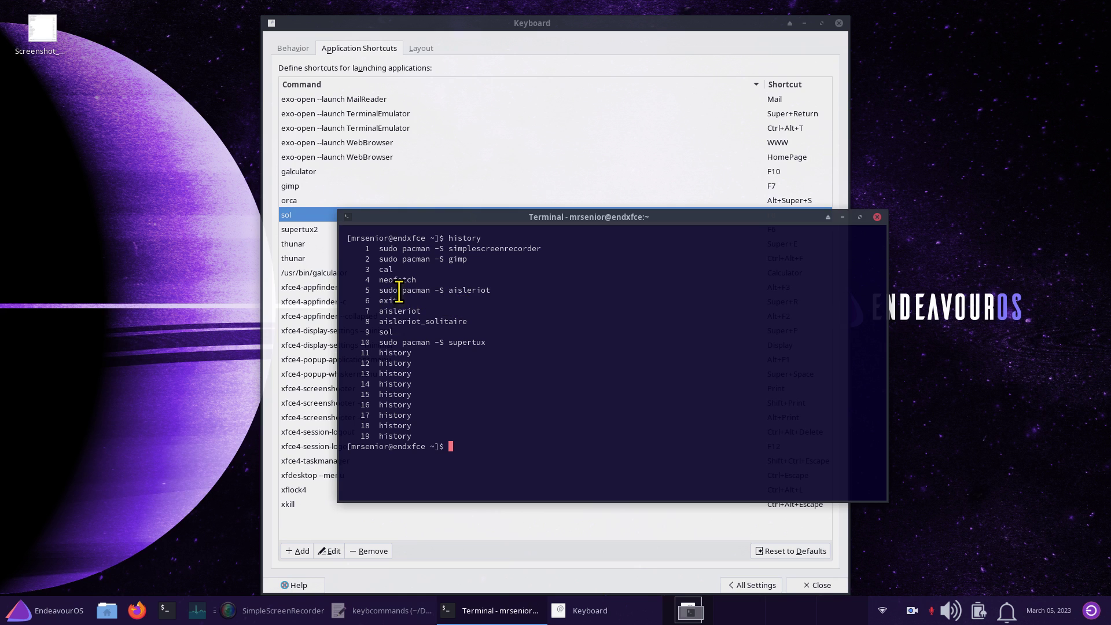
drag(400, 290, 503, 291)
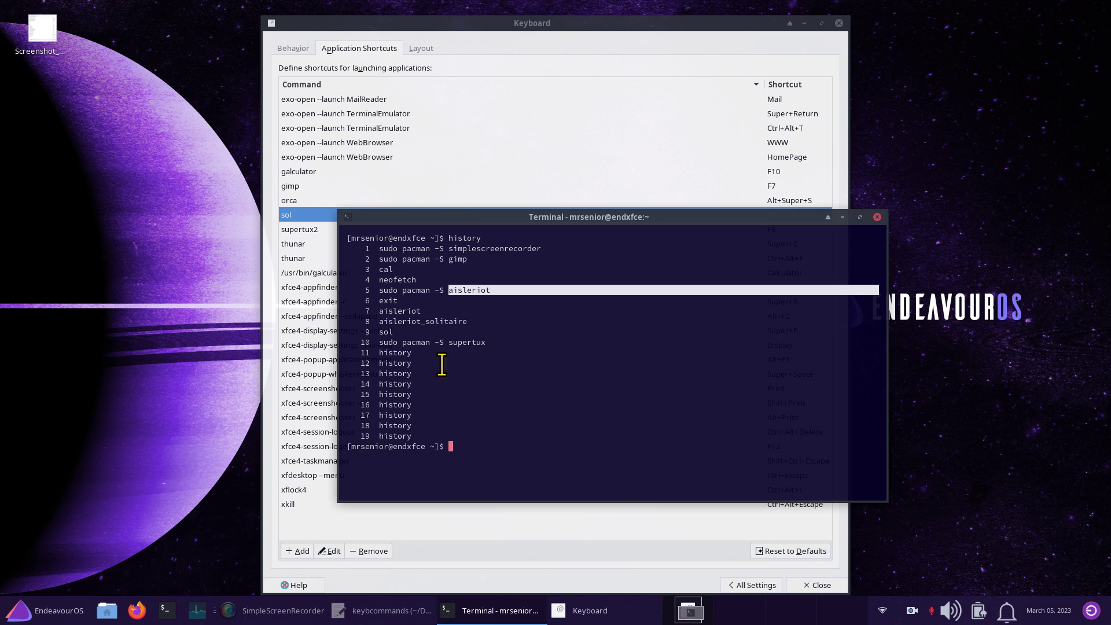
drag(448, 342, 497, 344)
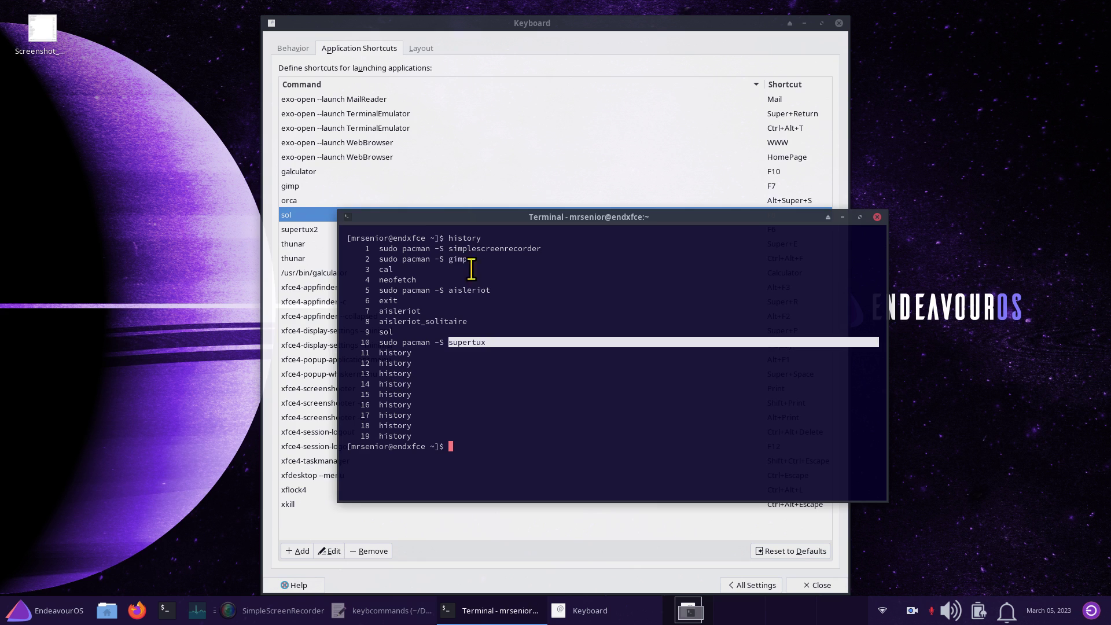
drag(449, 248, 550, 251)
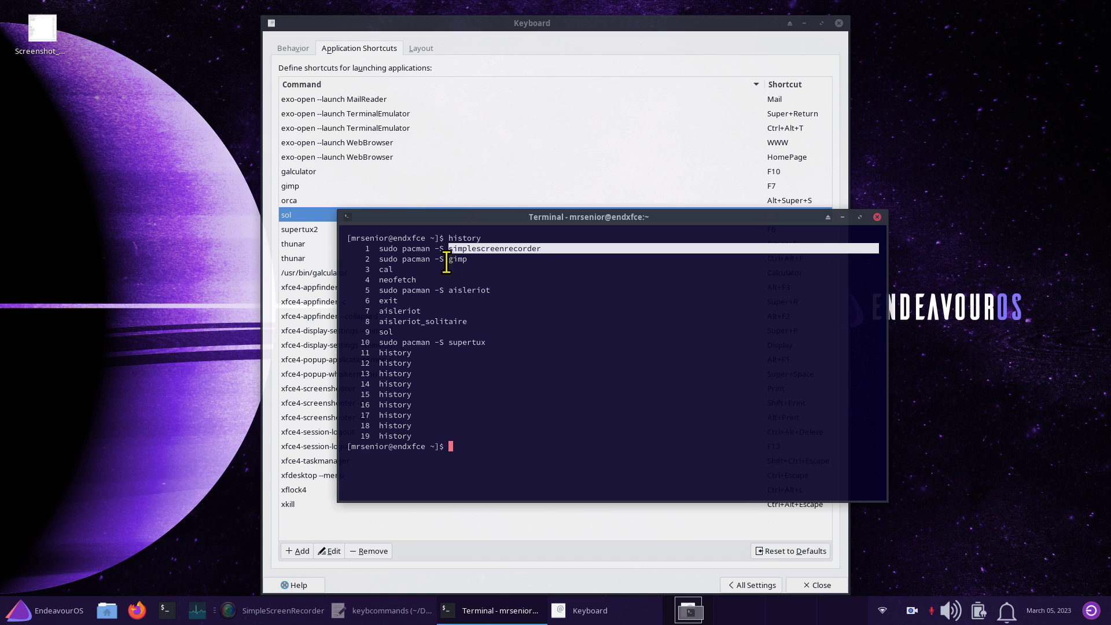
drag(449, 259, 468, 259)
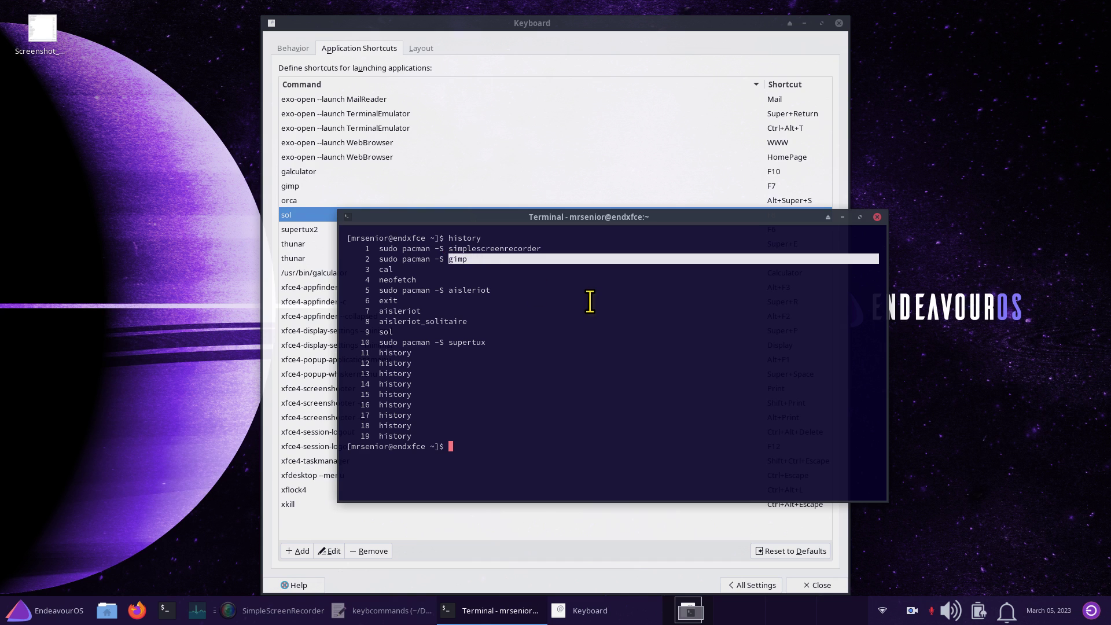
click(842, 217)
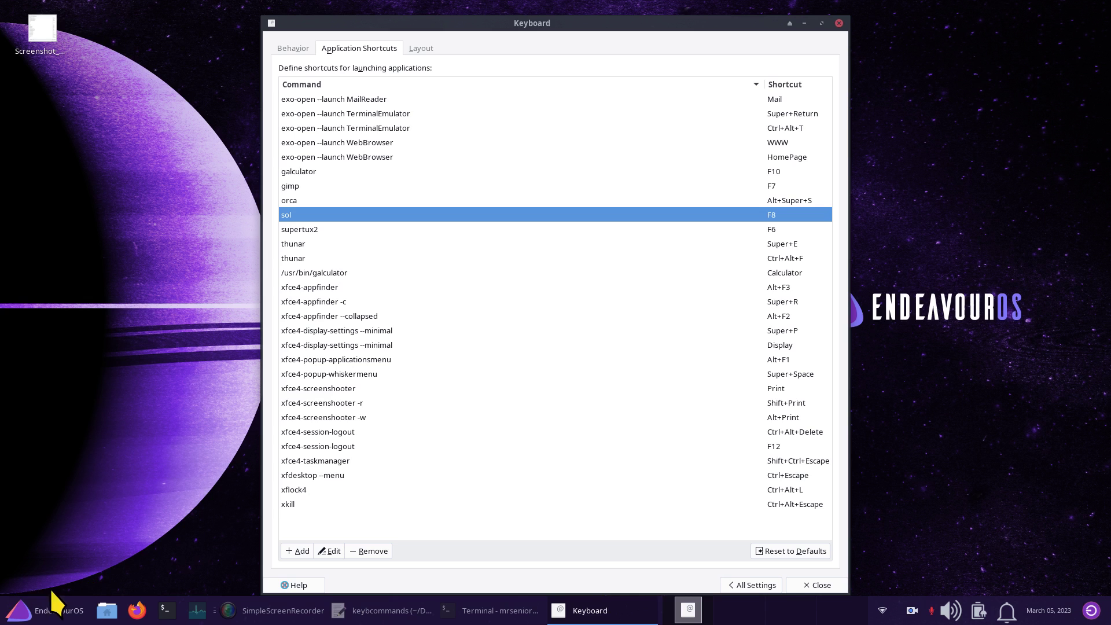
Open the launcher editor for AisleRiot Solitaire from Games, place it beside the Keyboard window and select its command sol.
click(46, 608)
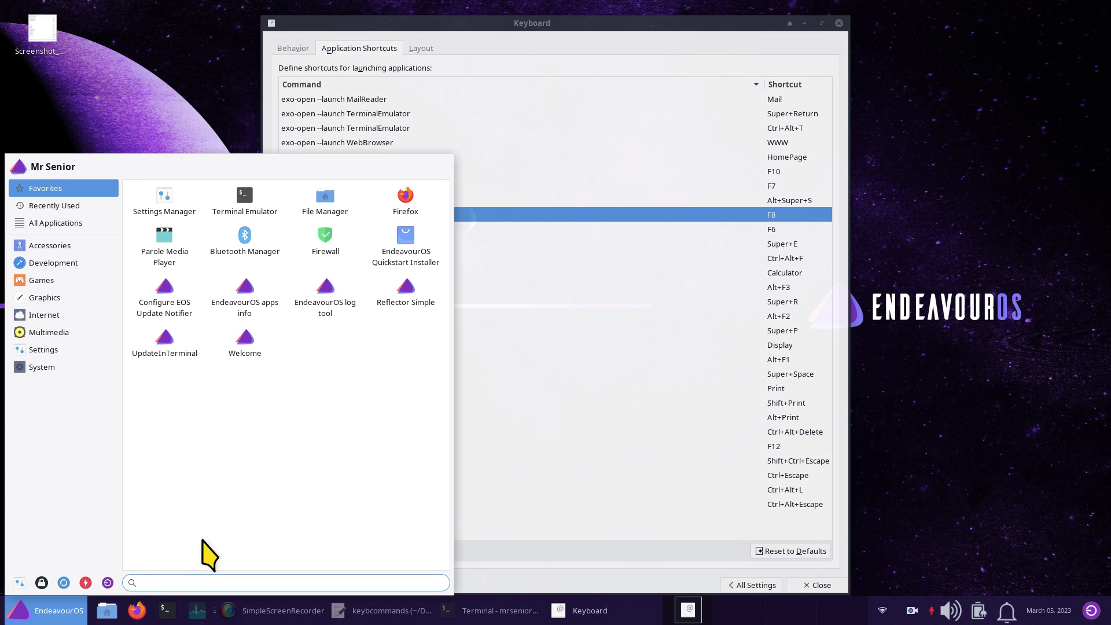
click(52, 282)
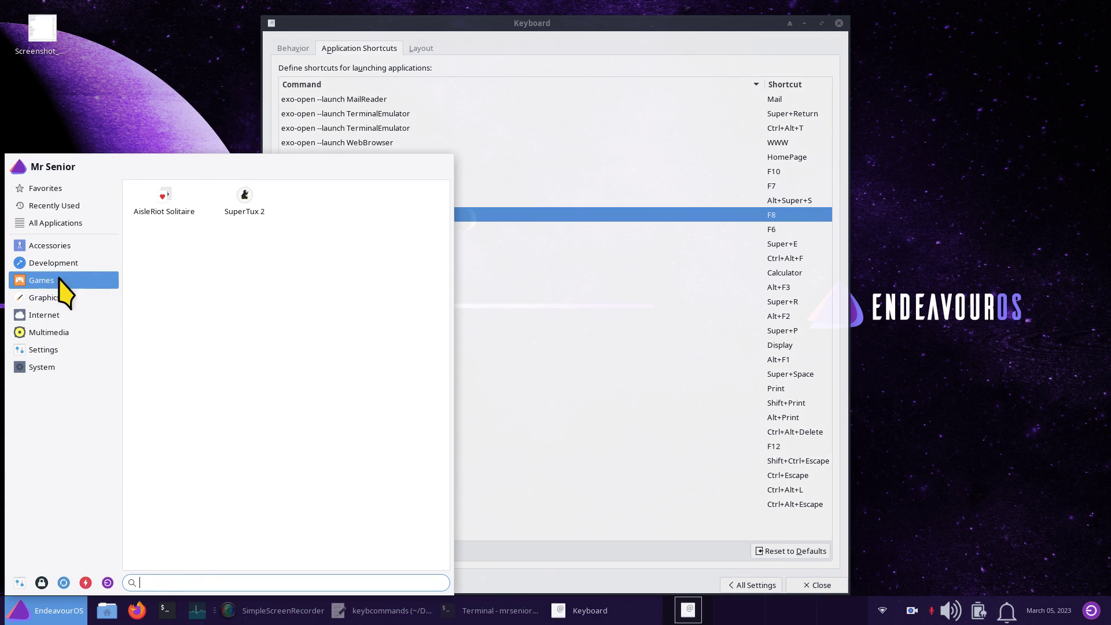
right_click(164, 198)
click(209, 278)
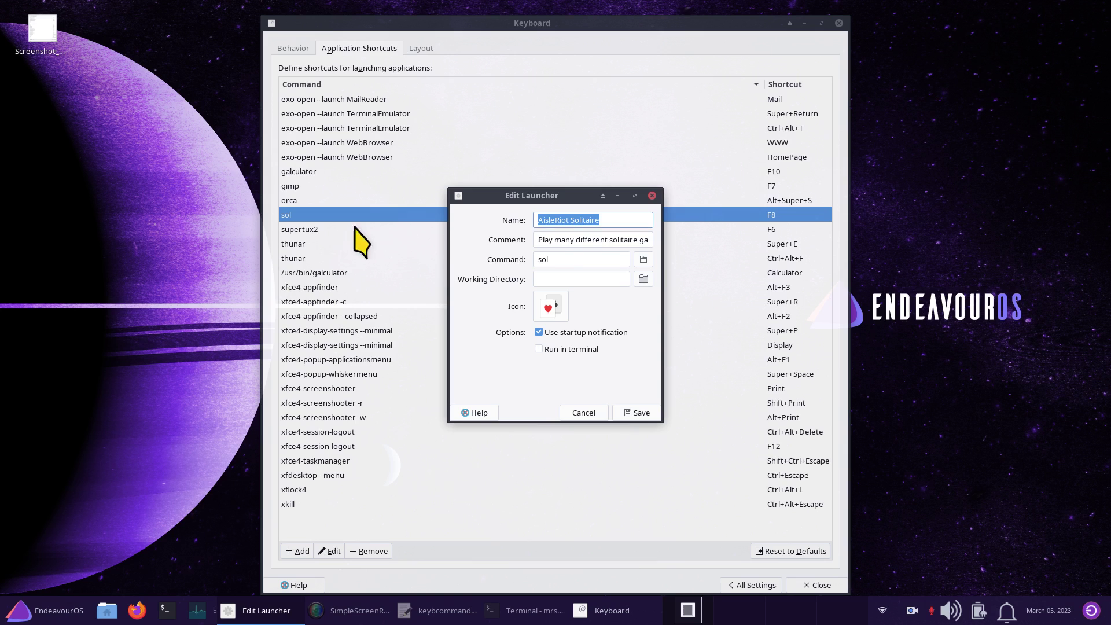
drag(506, 195, 934, 165)
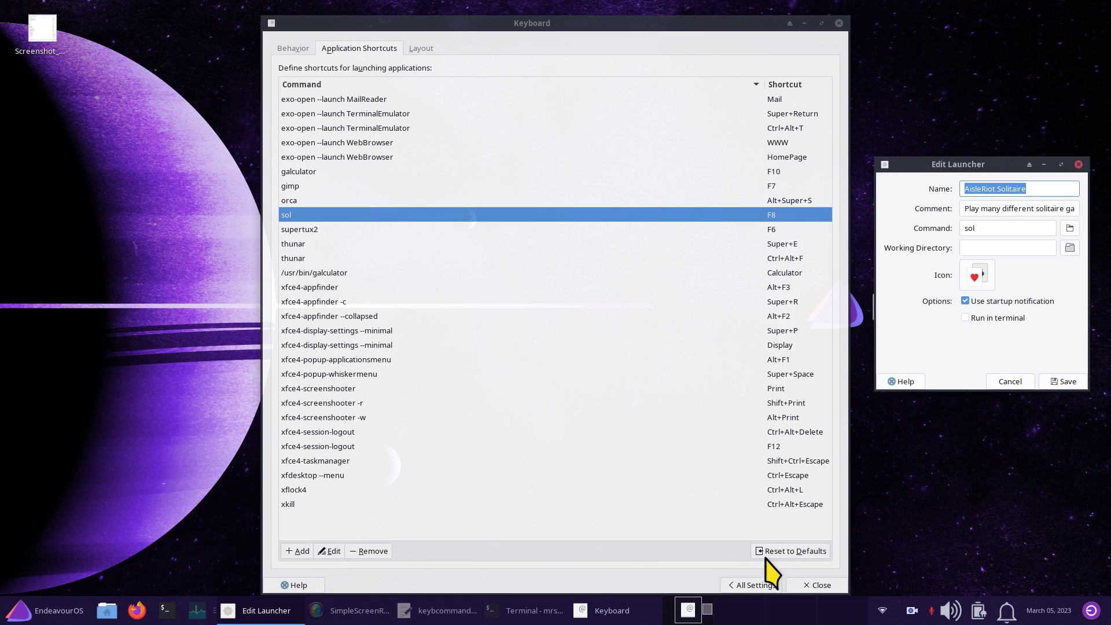
double_click(983, 231)
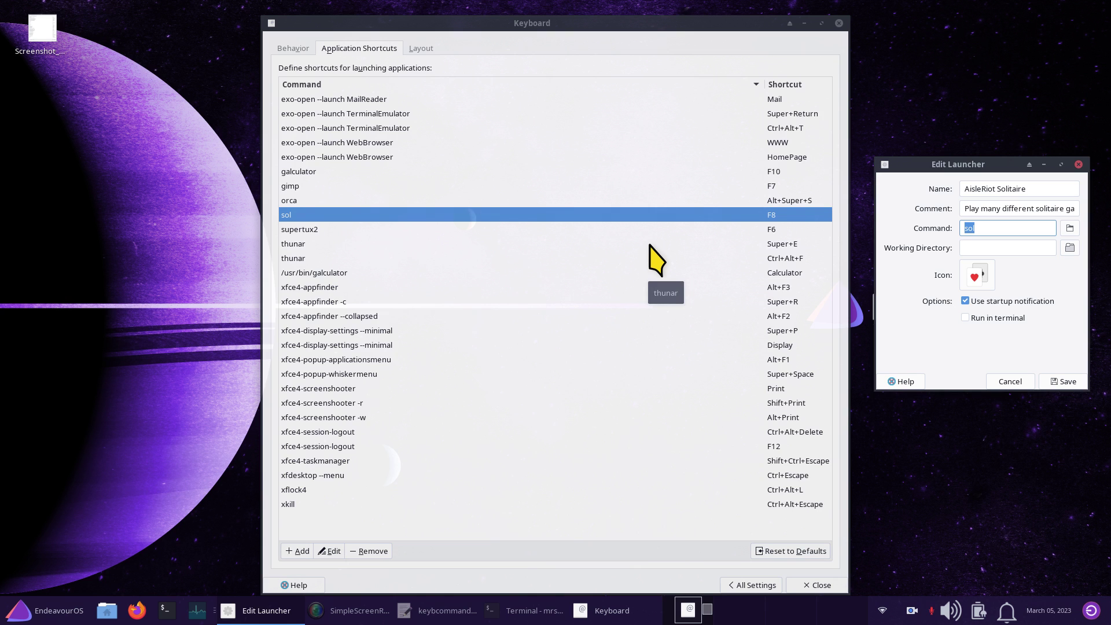
Replace the sol shortcut with a newly added sol command on F8, and close the solitaire game and launcher editor.
click(401, 214)
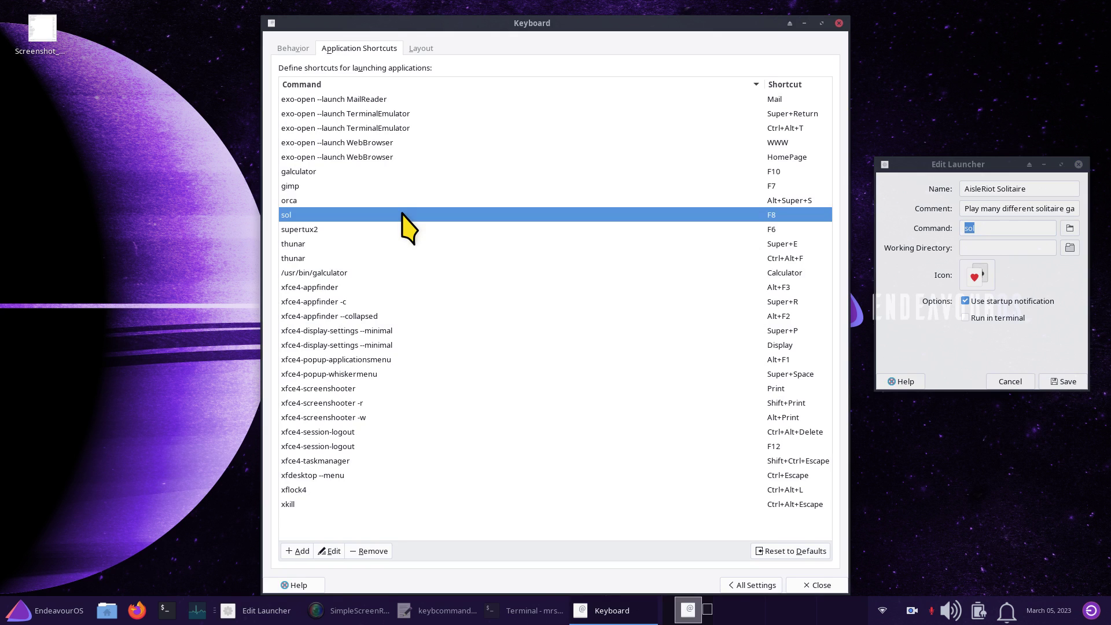
click(368, 553)
click(294, 551)
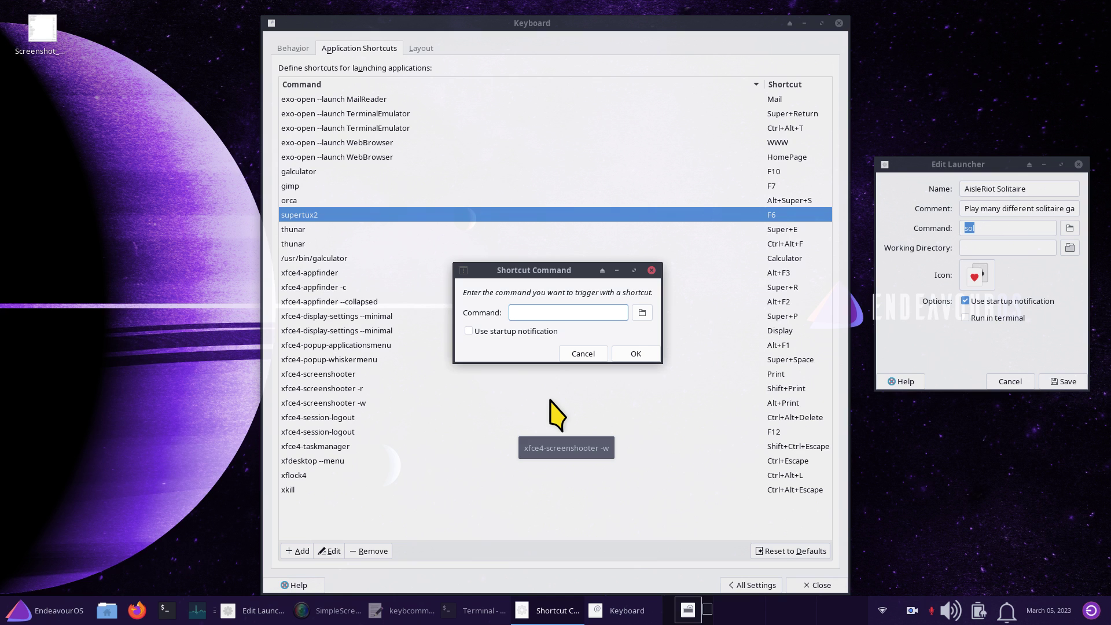
text(sol)
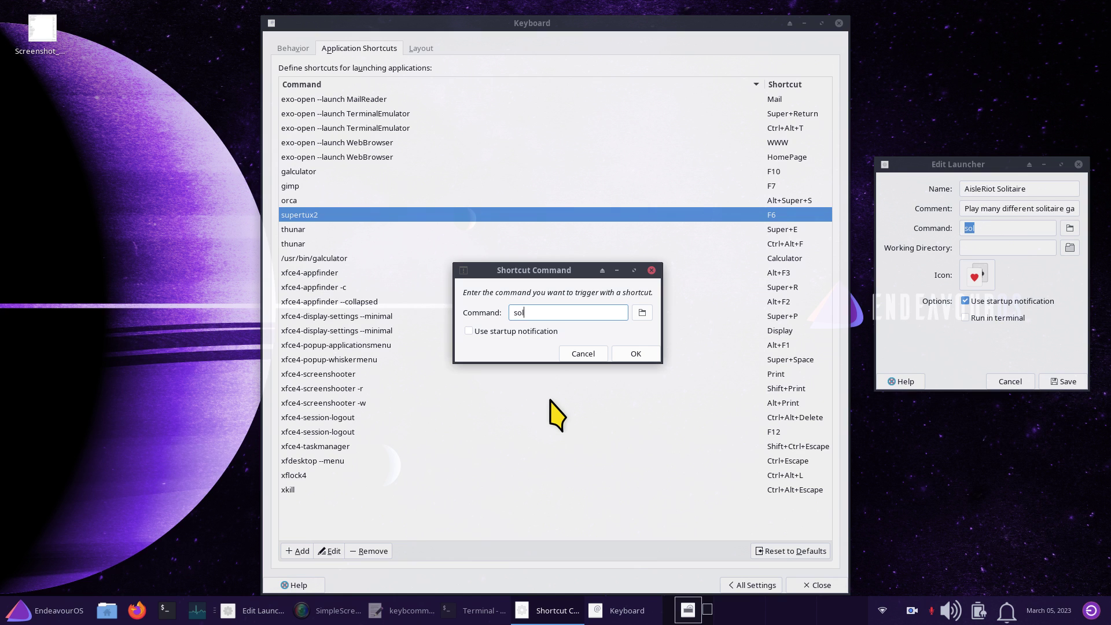
click(635, 354)
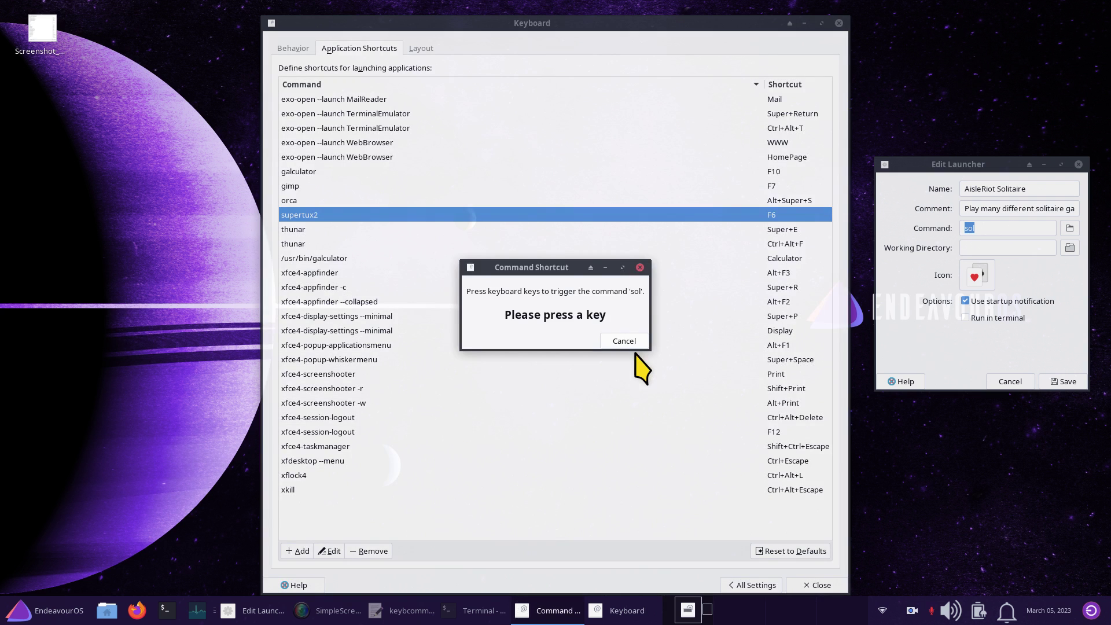
key(F8)
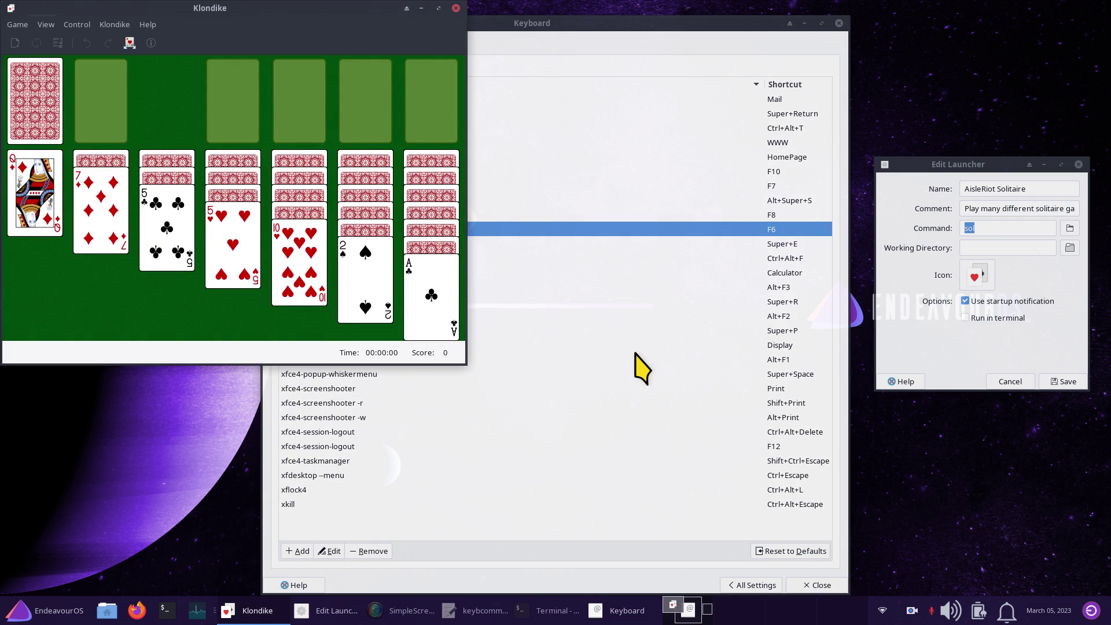
click(456, 8)
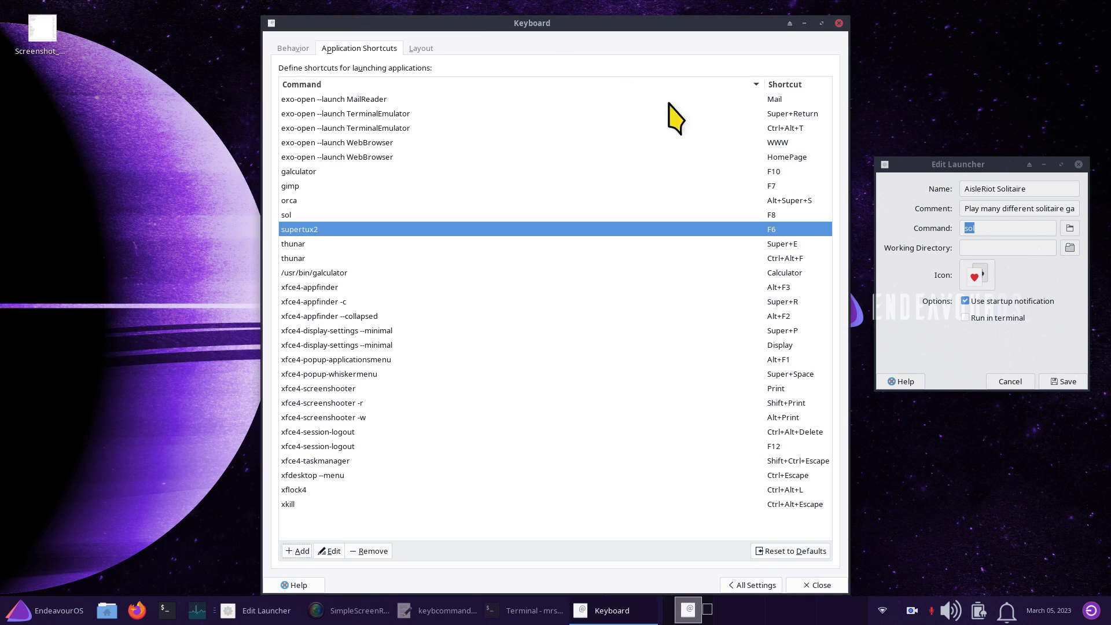
click(1078, 165)
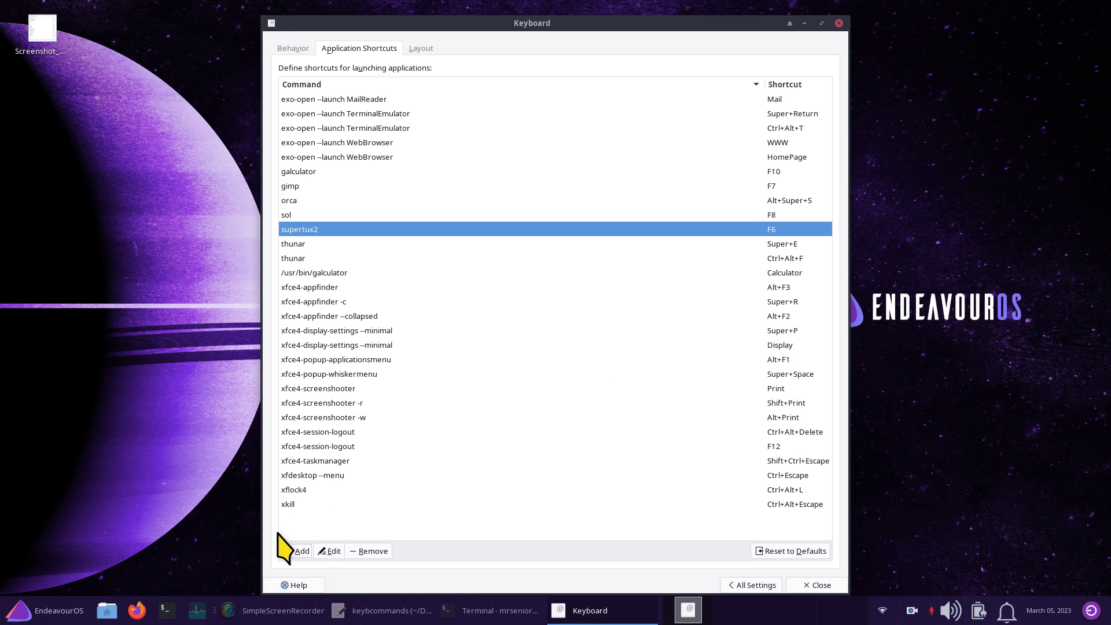
Test the F7 shortcut for gimp and look at the Help commands in the launched program.
click(294, 187)
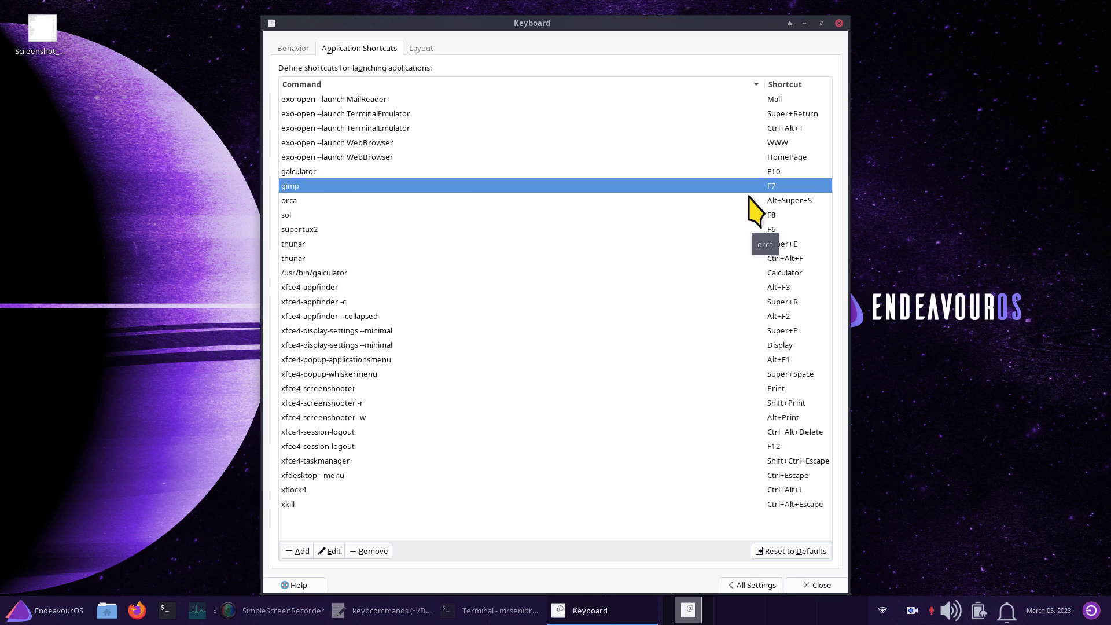
key(F7)
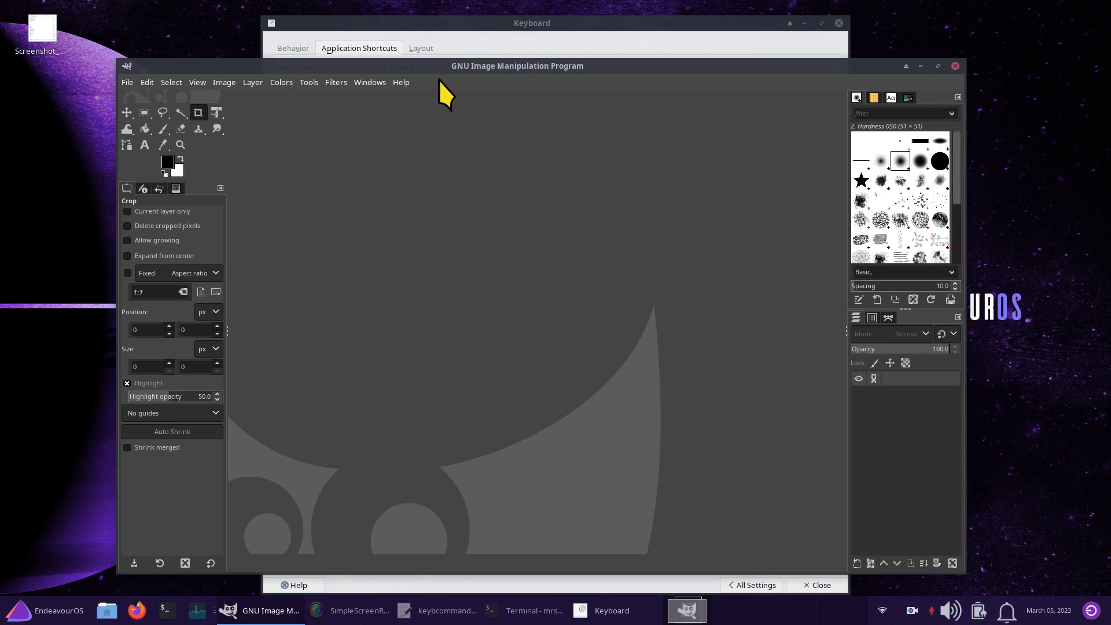
click(401, 82)
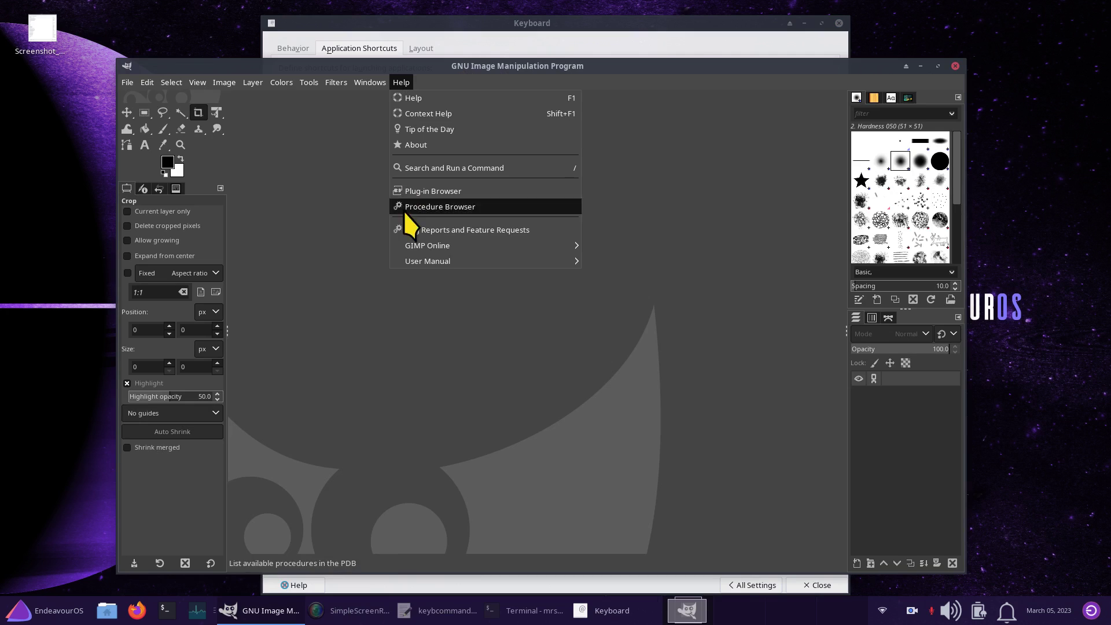
click(618, 202)
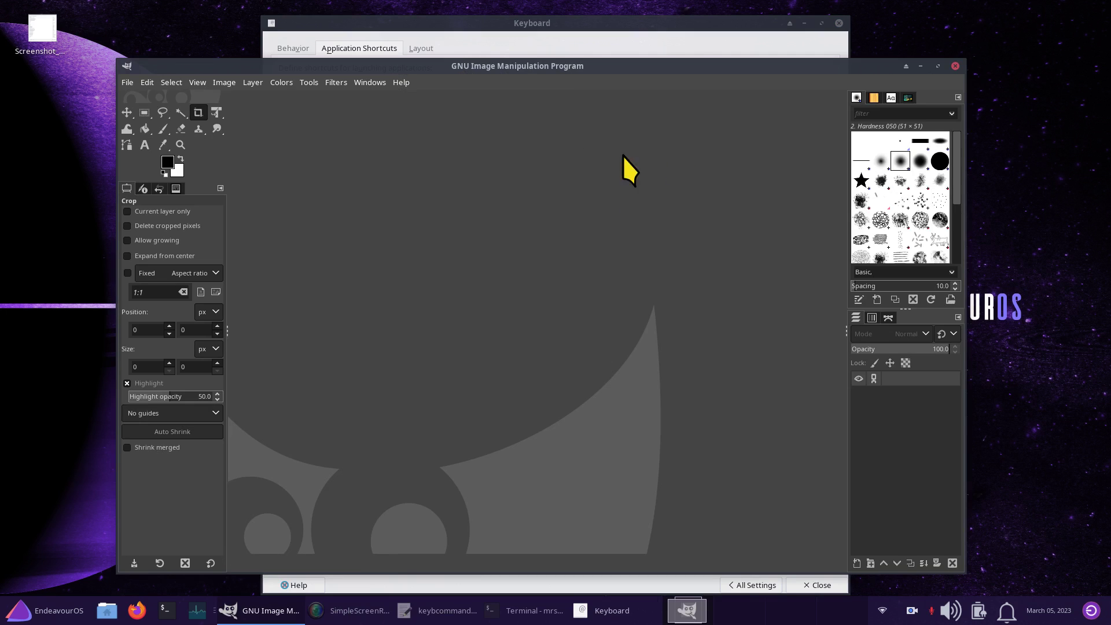
Open the butterfly image 1.jpg in GIMP and close the program.
click(128, 81)
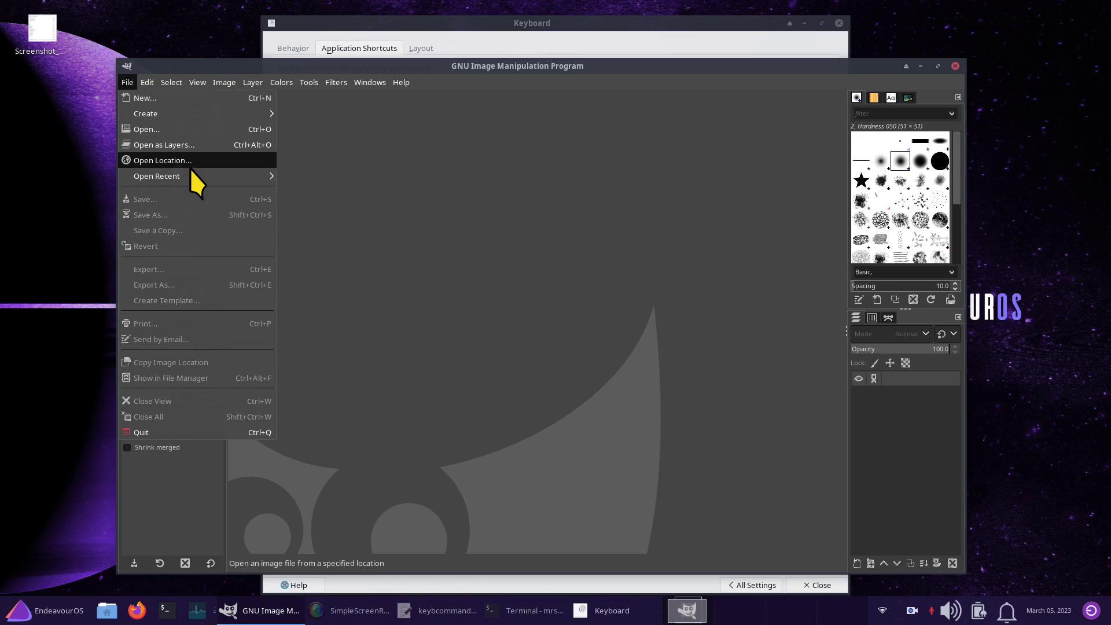
click(419, 197)
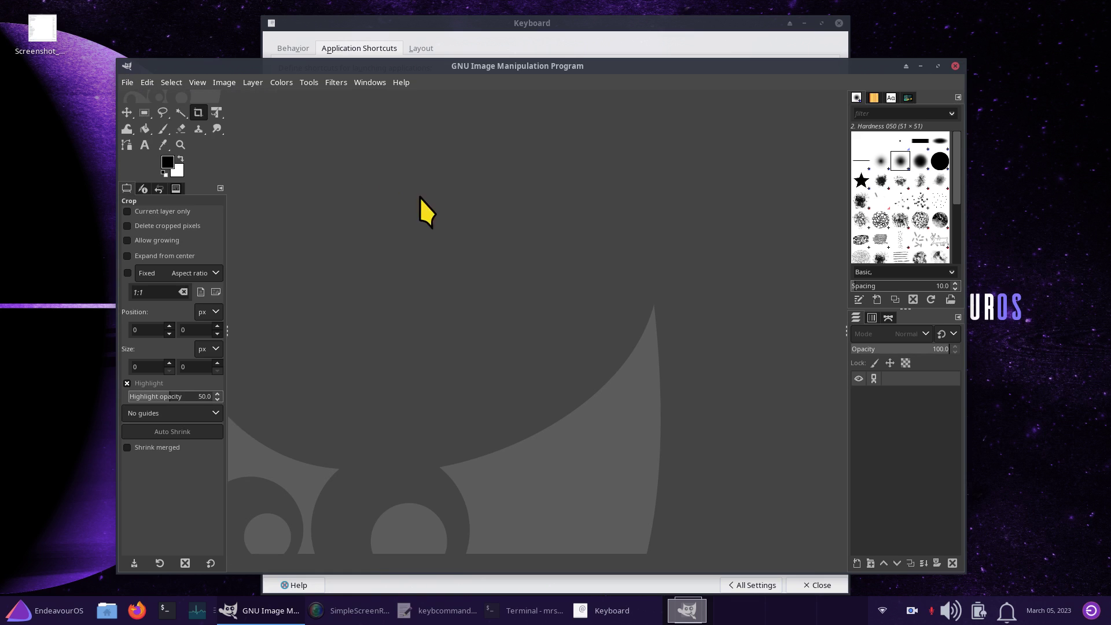
click(636, 396)
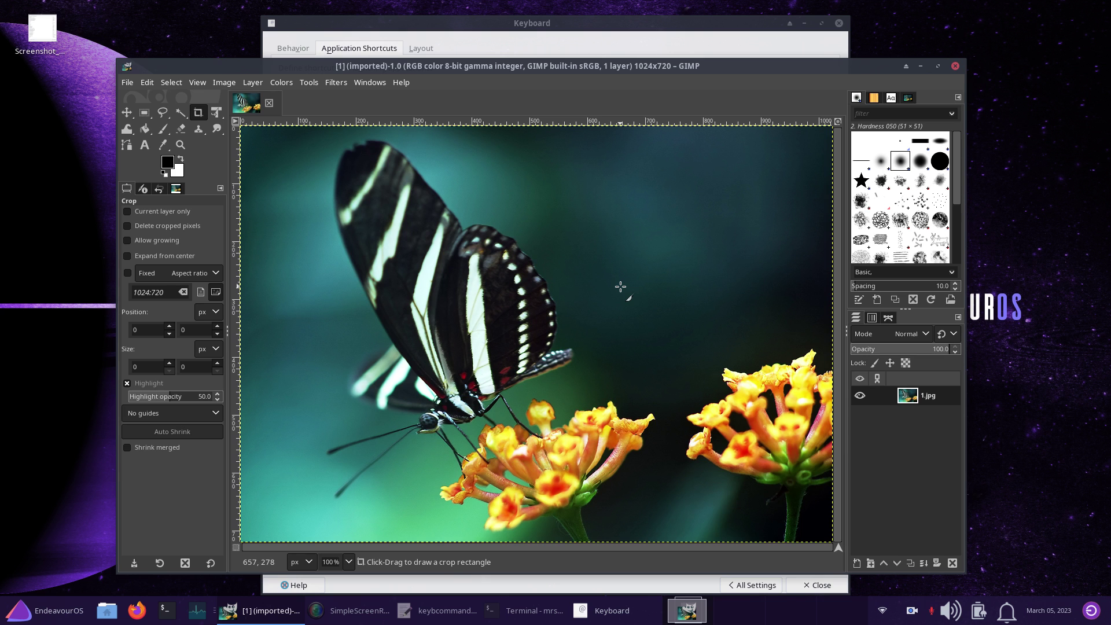
click(955, 66)
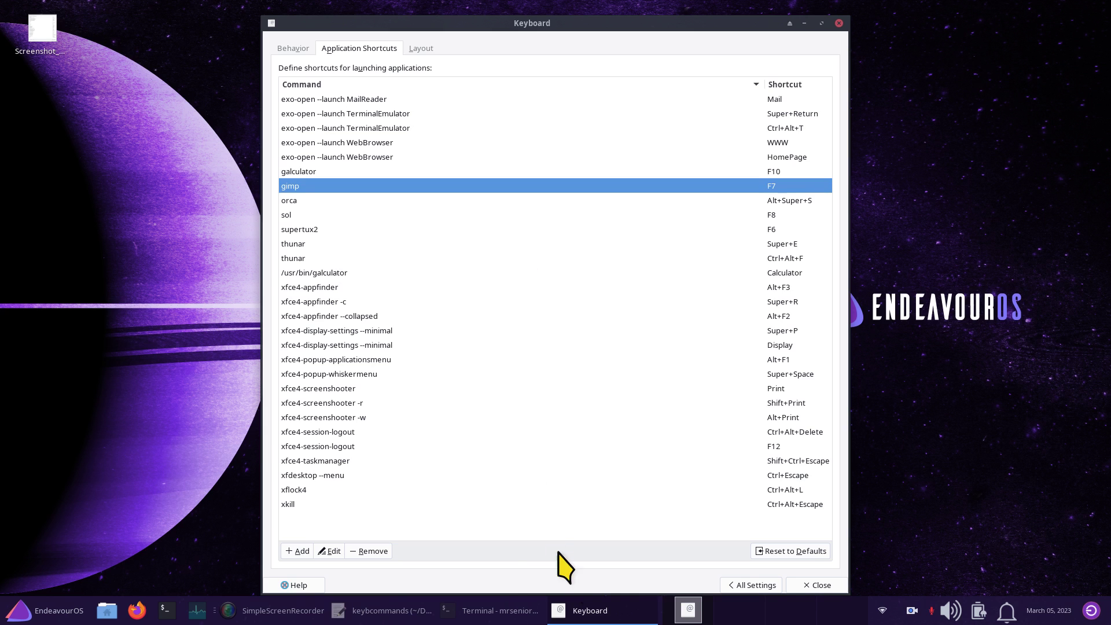
Highlight the gimp install command in the terminal's history list and minimize the terminal.
click(502, 610)
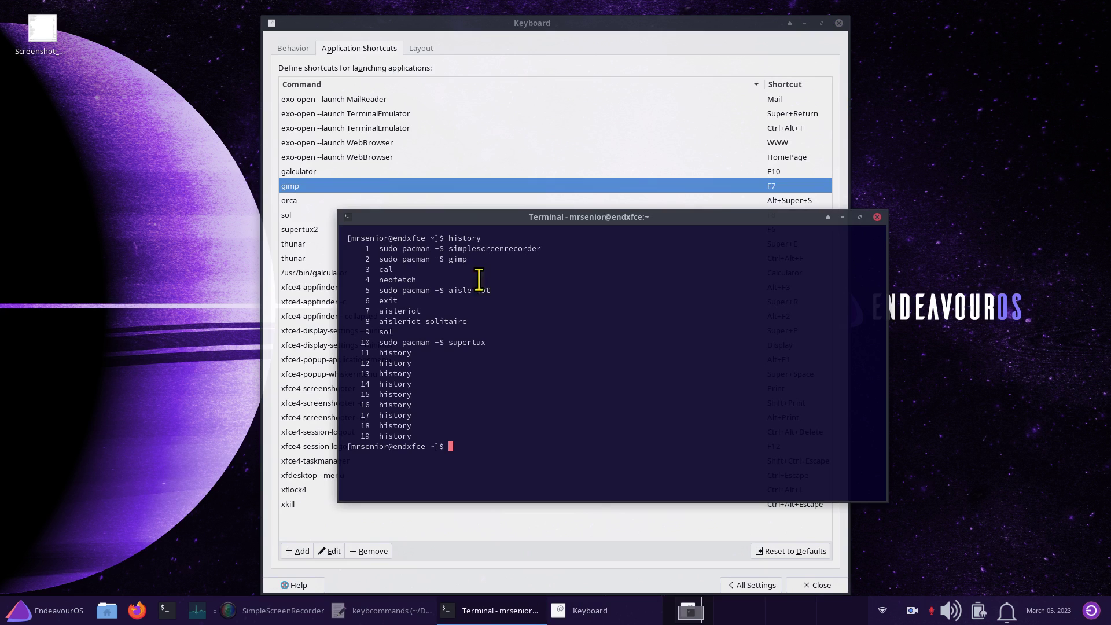
triple_click(387, 259)
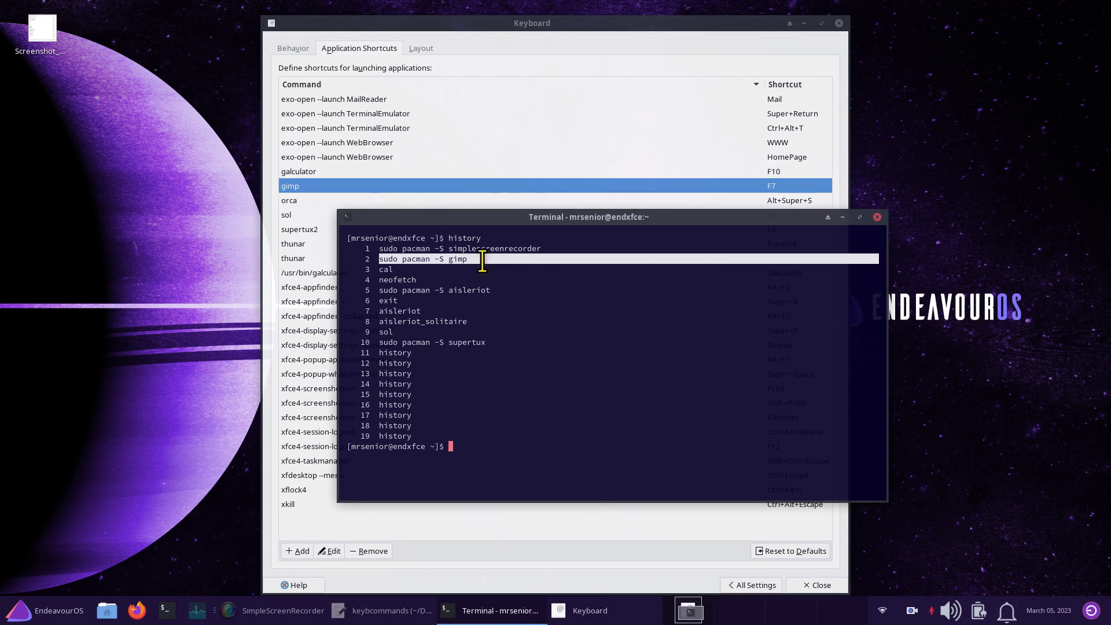
click(842, 217)
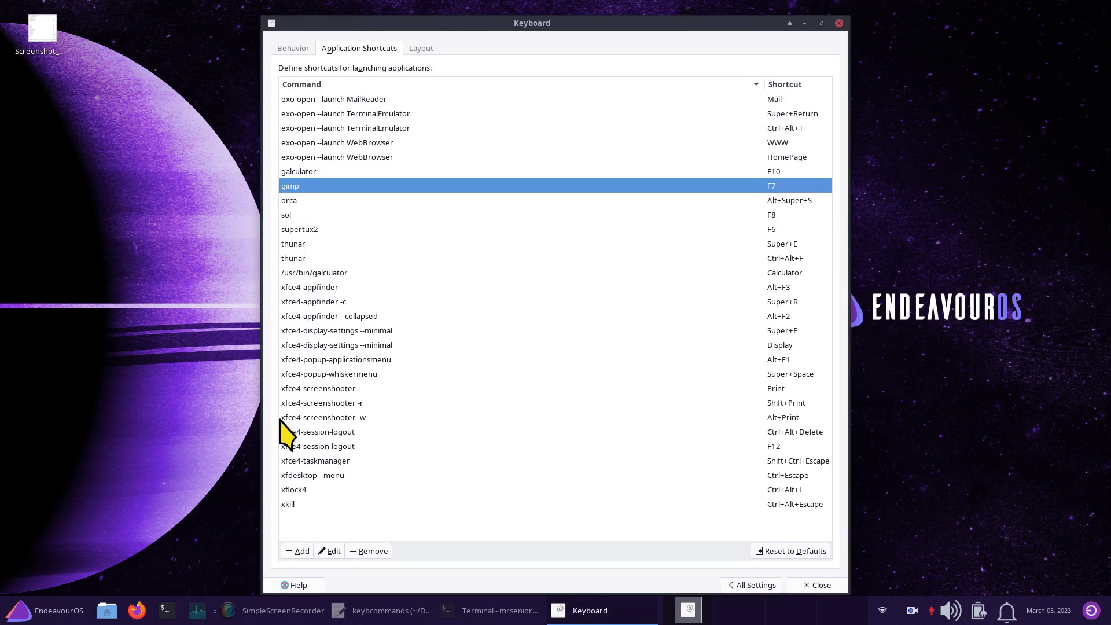
Open the launcher editor for GNU Image Manipulation Program from Graphics and place it beside the Keyboard window.
click(19, 610)
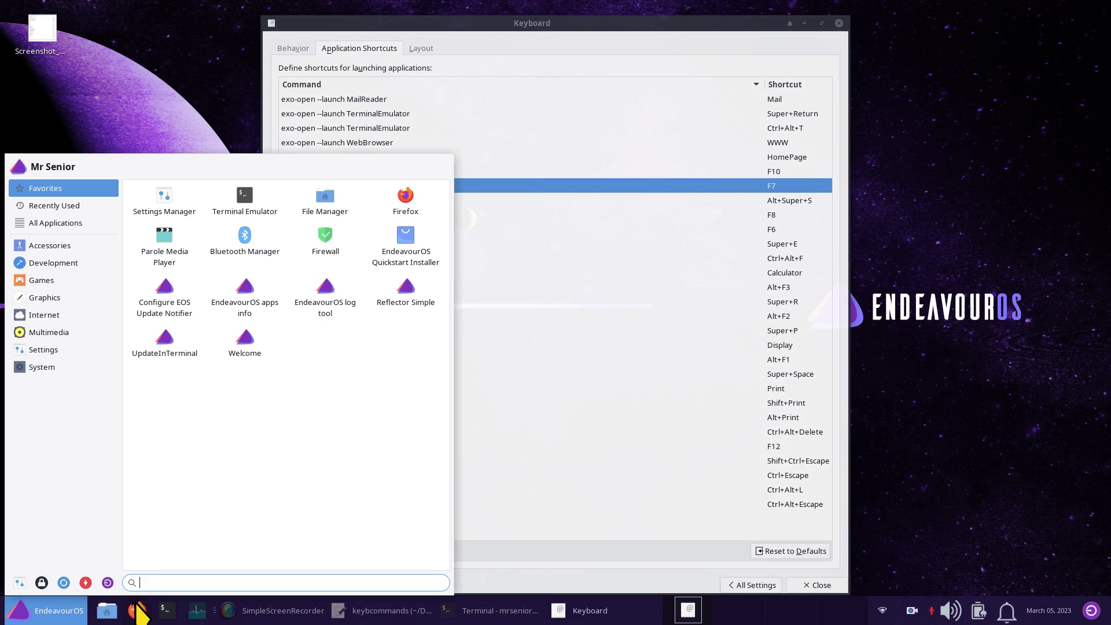
click(41, 298)
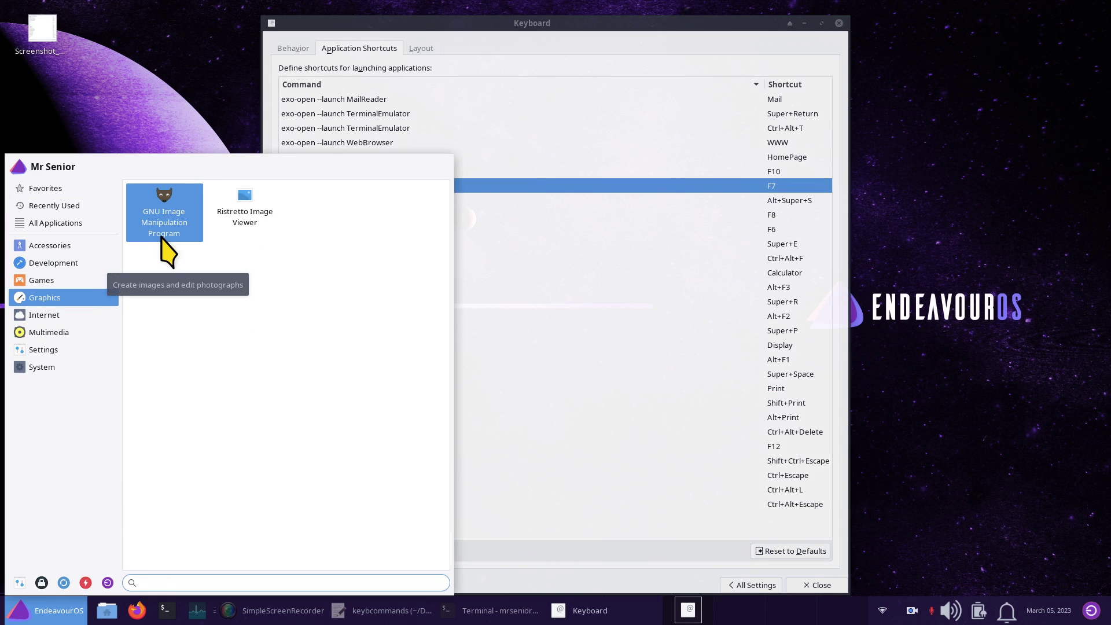
right_click(158, 201)
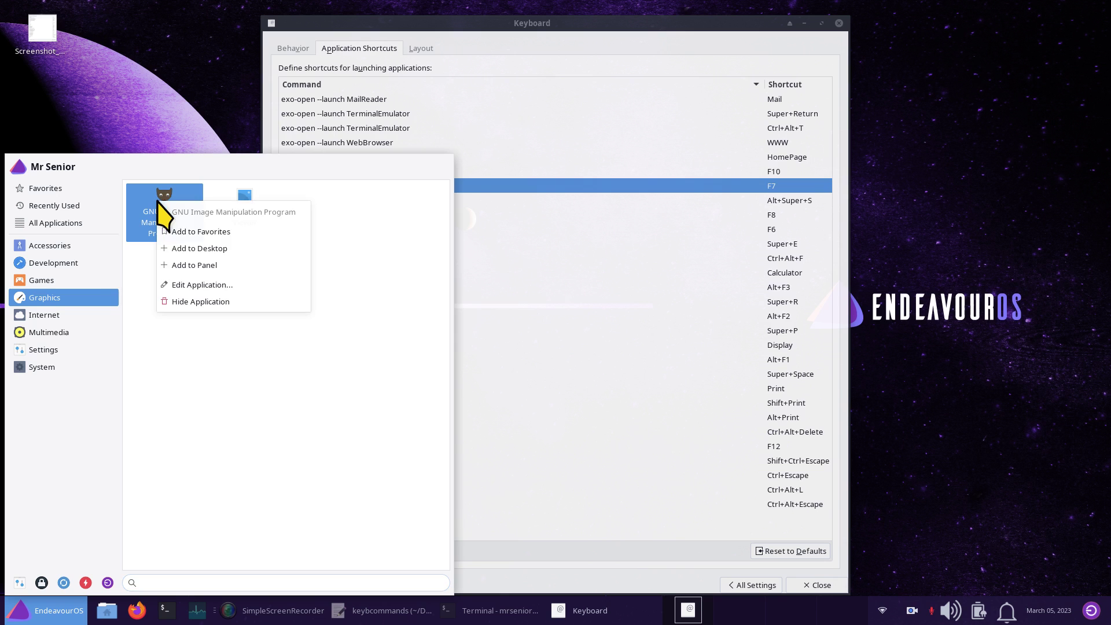
click(223, 284)
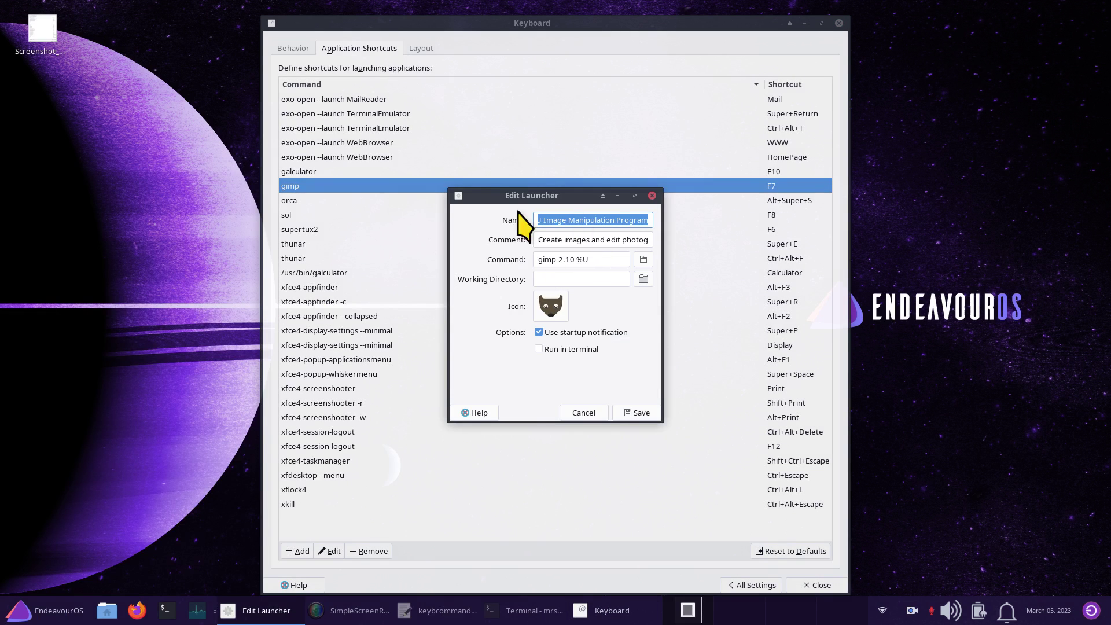
drag(480, 196, 915, 148)
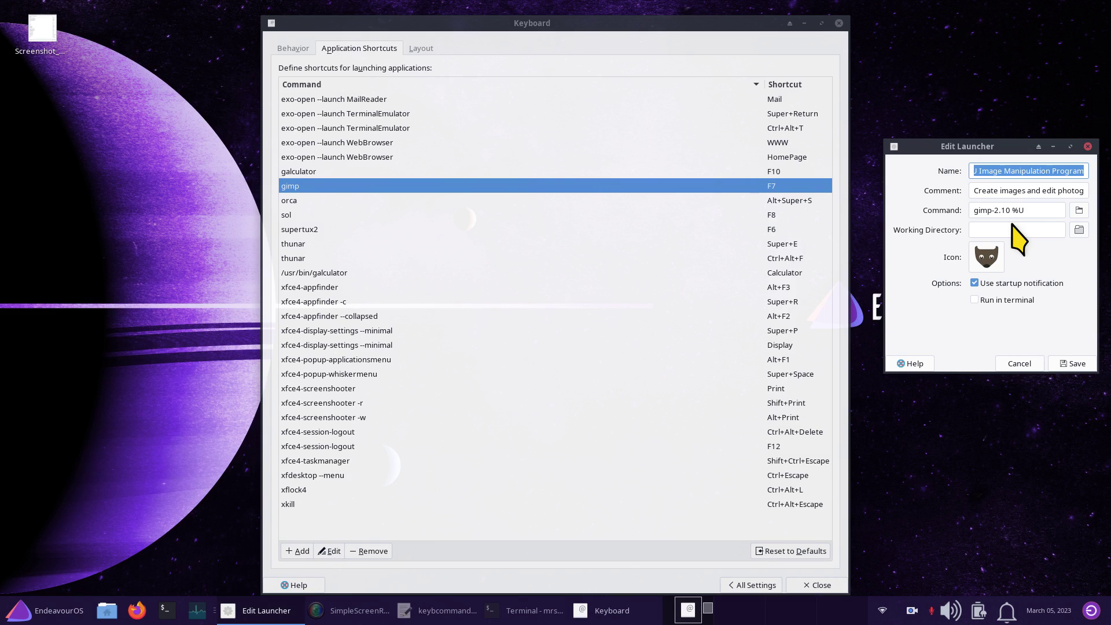
Remove the gimp shortcut and start adding a new application shortcut.
click(650, 188)
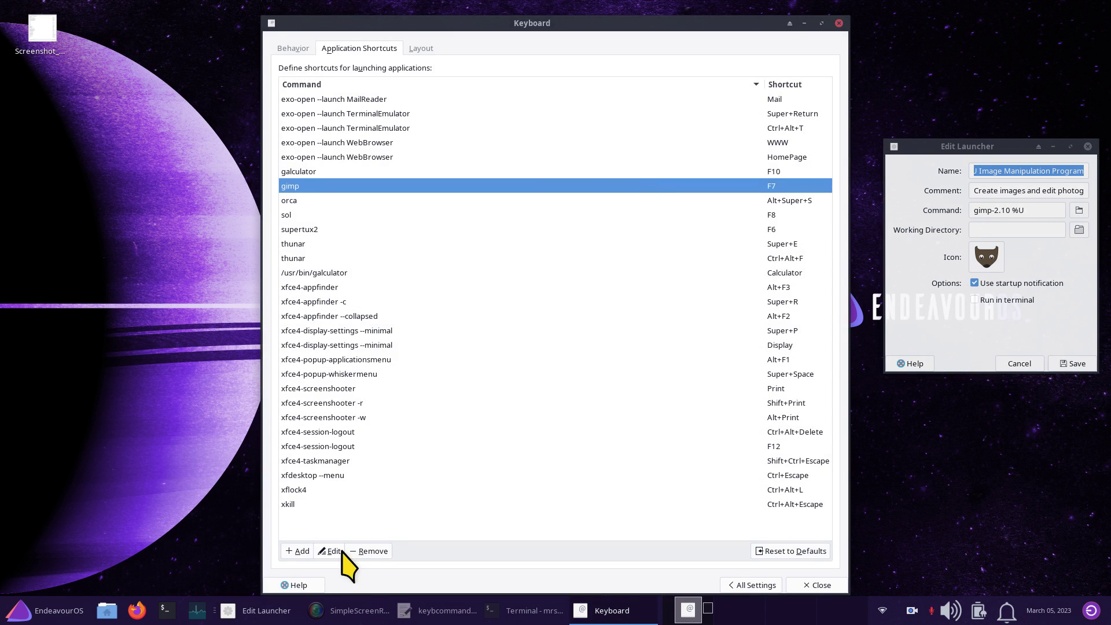
click(368, 551)
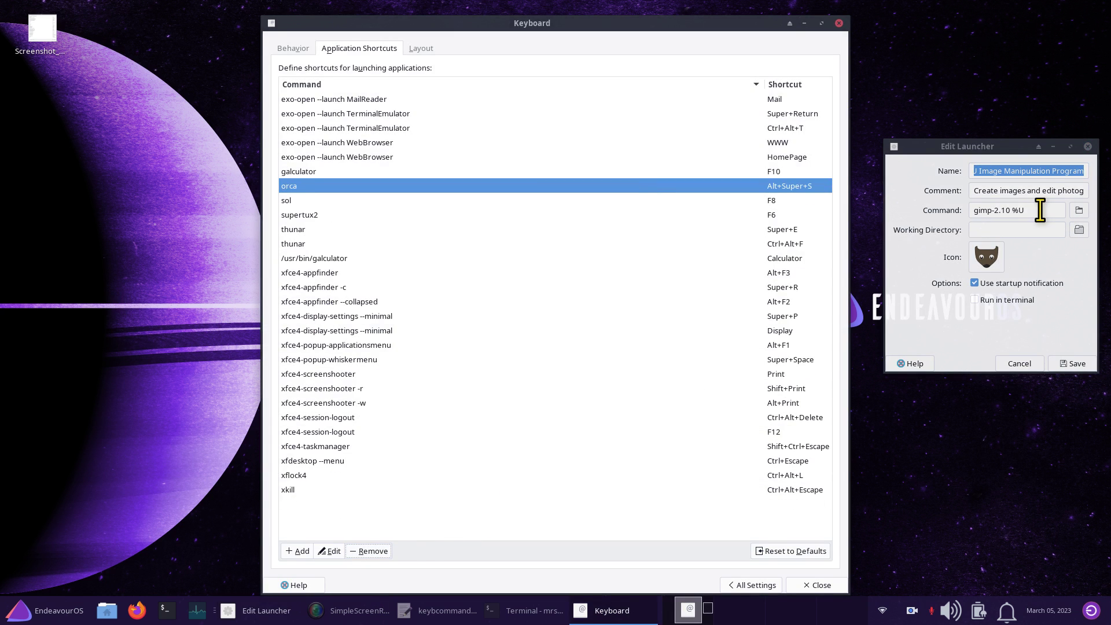
click(298, 550)
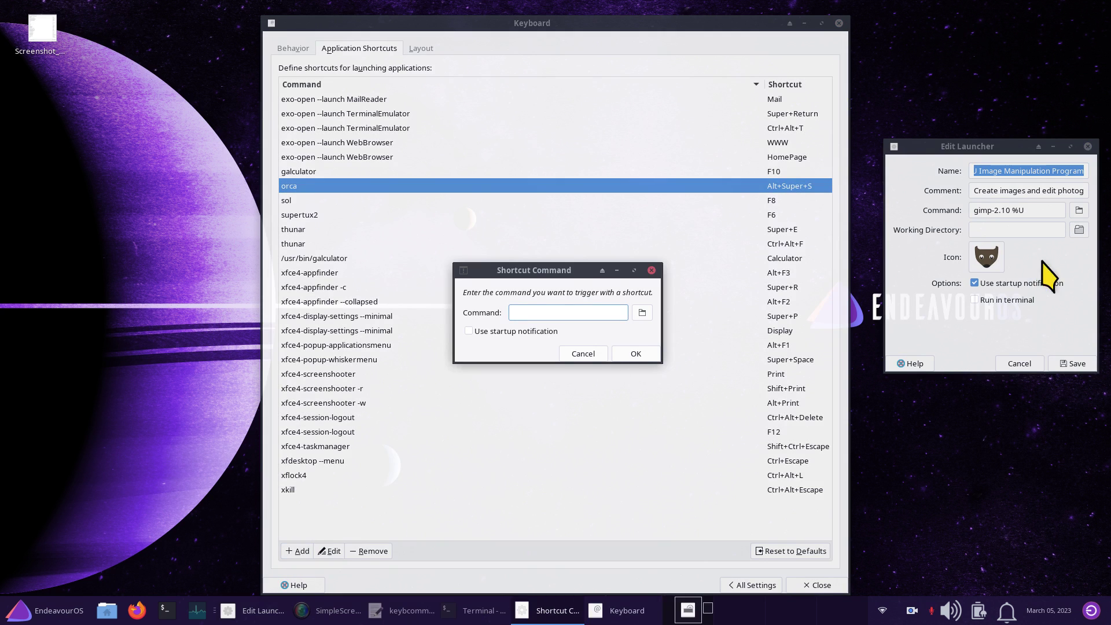
Copy the launcher's command gimp-2.10 %U into the new shortcut's command, and clear it again.
drag(1034, 210, 984, 215)
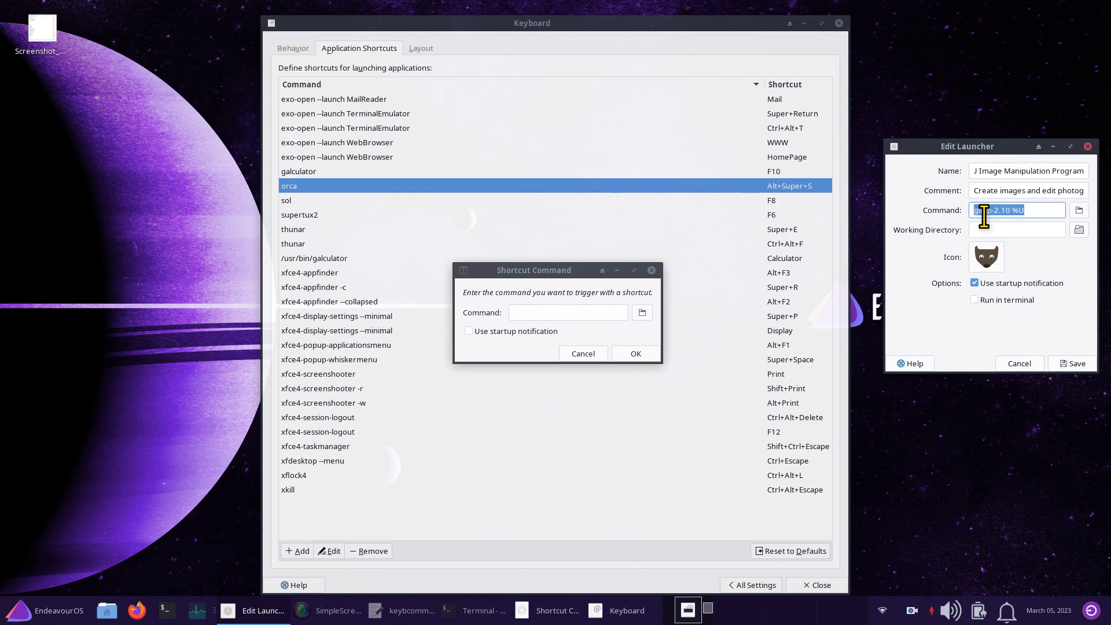
right_click(987, 212)
click(1022, 241)
click(558, 313)
right_click(559, 315)
click(601, 360)
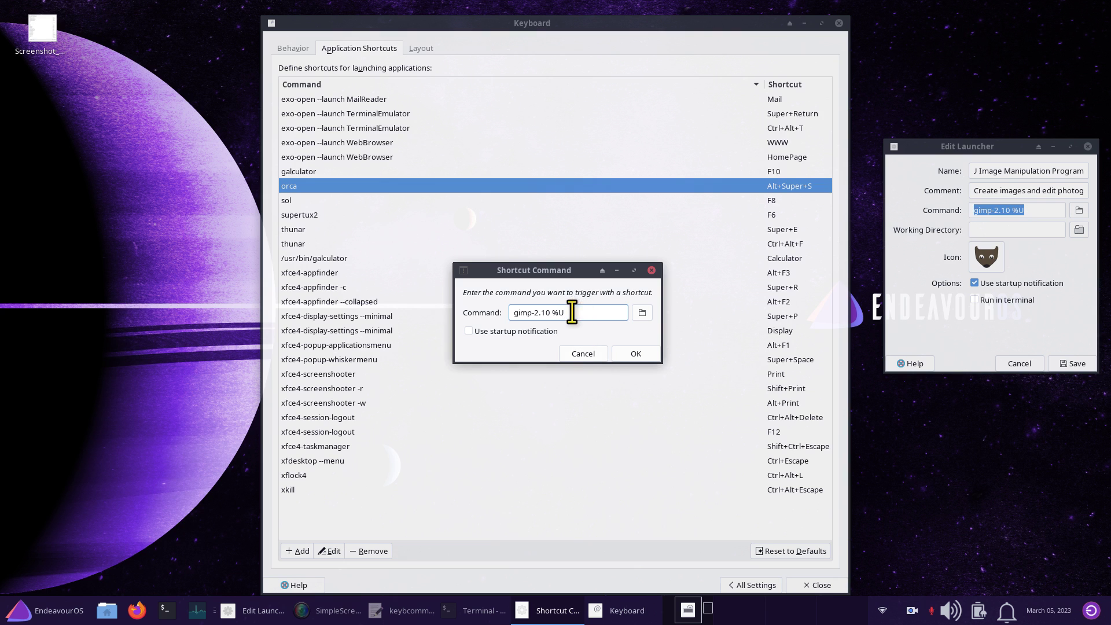
drag(578, 312, 489, 316)
key(BackSpace)
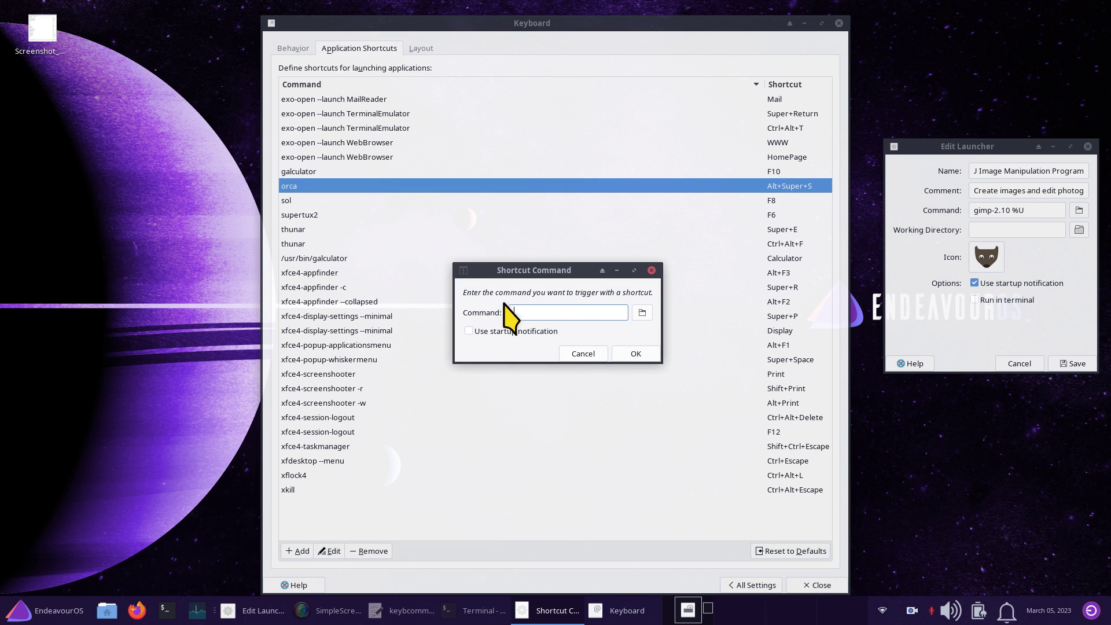
Copy gimp-2.10 %U from the launcher editor into the new shortcut's command and assign it to F7.
click(1033, 210)
drag(1033, 210, 967, 211)
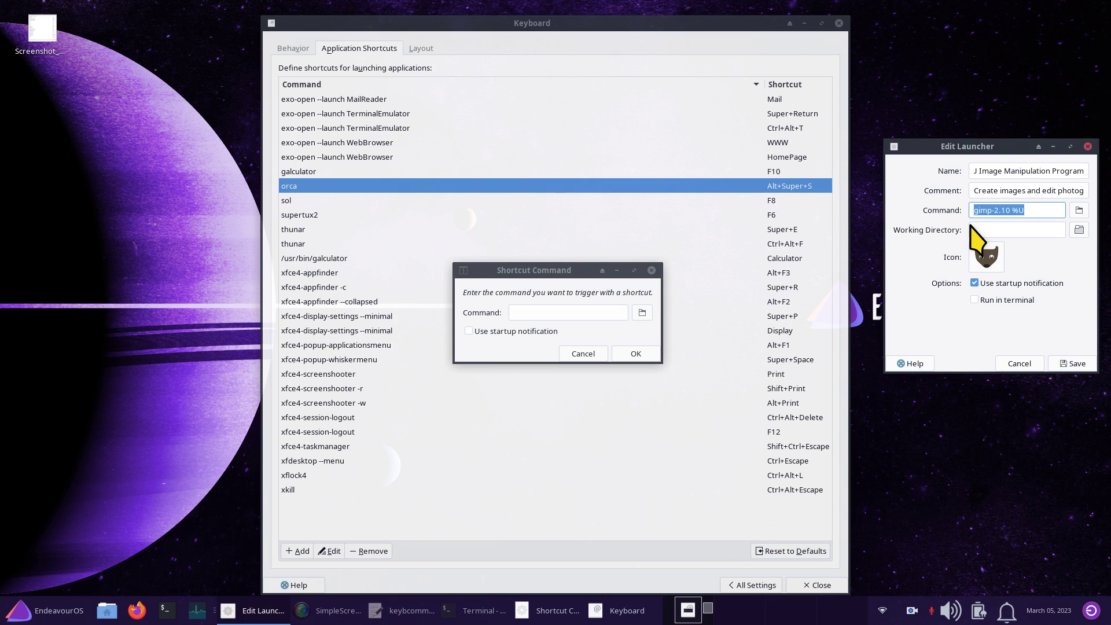
click(526, 313)
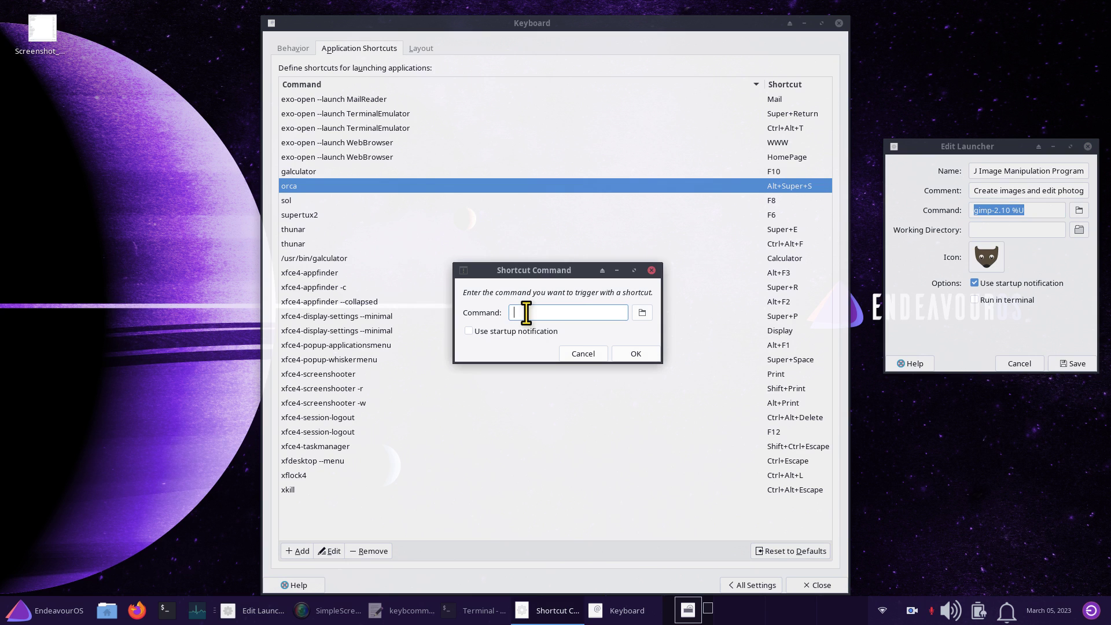
key(ctrl+v)
click(635, 350)
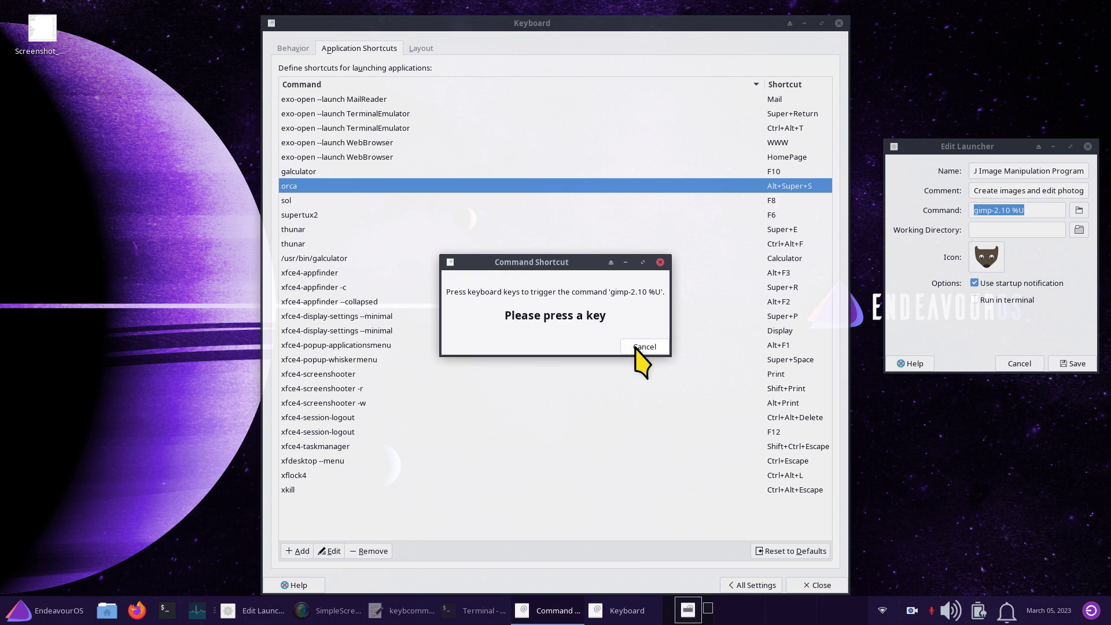
key(F7)
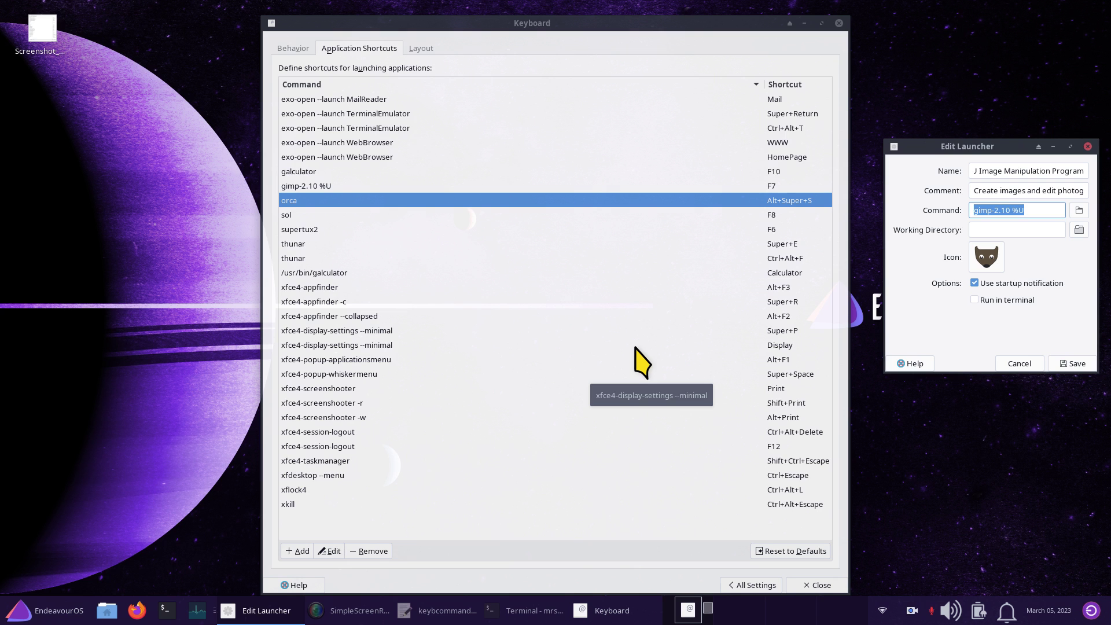
Test the F7 shortcut by launching GIMP, open the recent image 1.jpg converted to the built-in sRGB profile, and close GIMP.
key(F7)
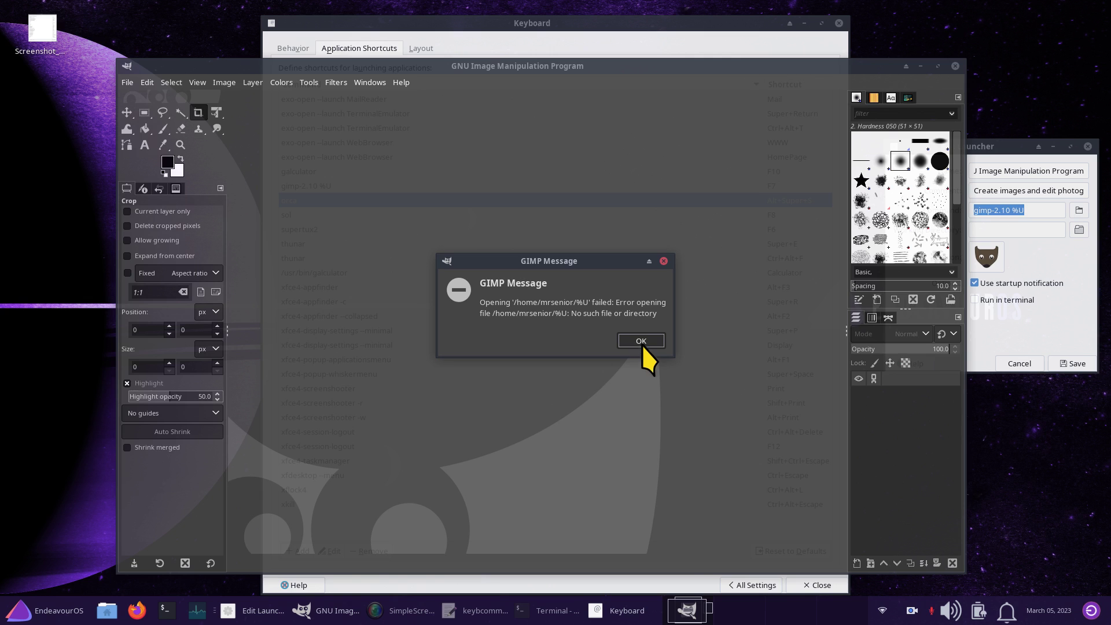
click(641, 341)
click(127, 82)
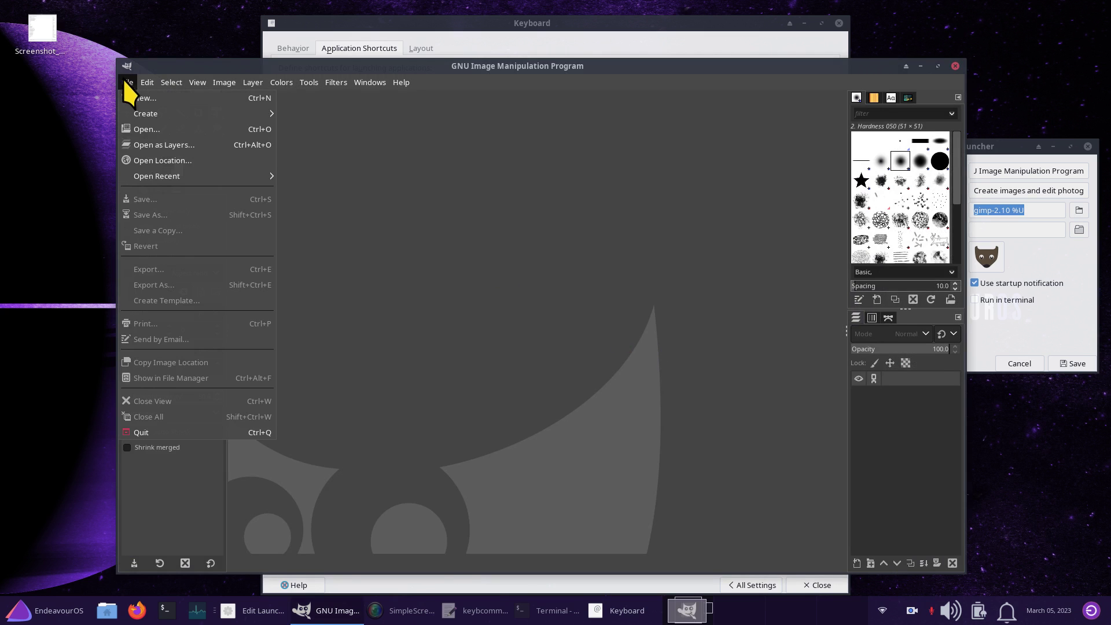
mouse_move(158, 175)
click(361, 172)
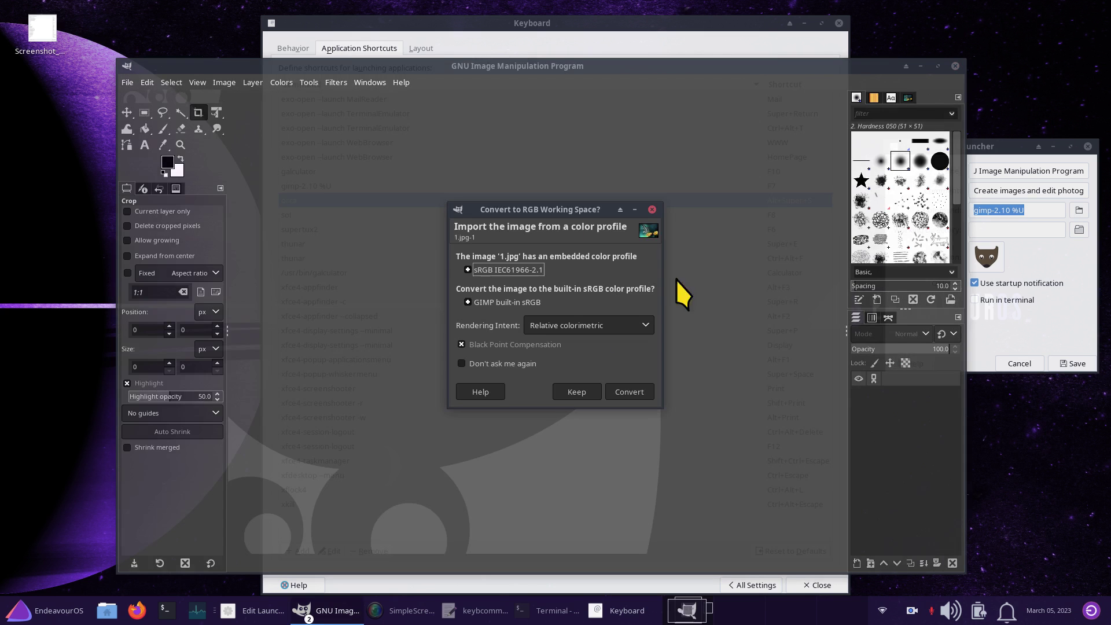
click(618, 391)
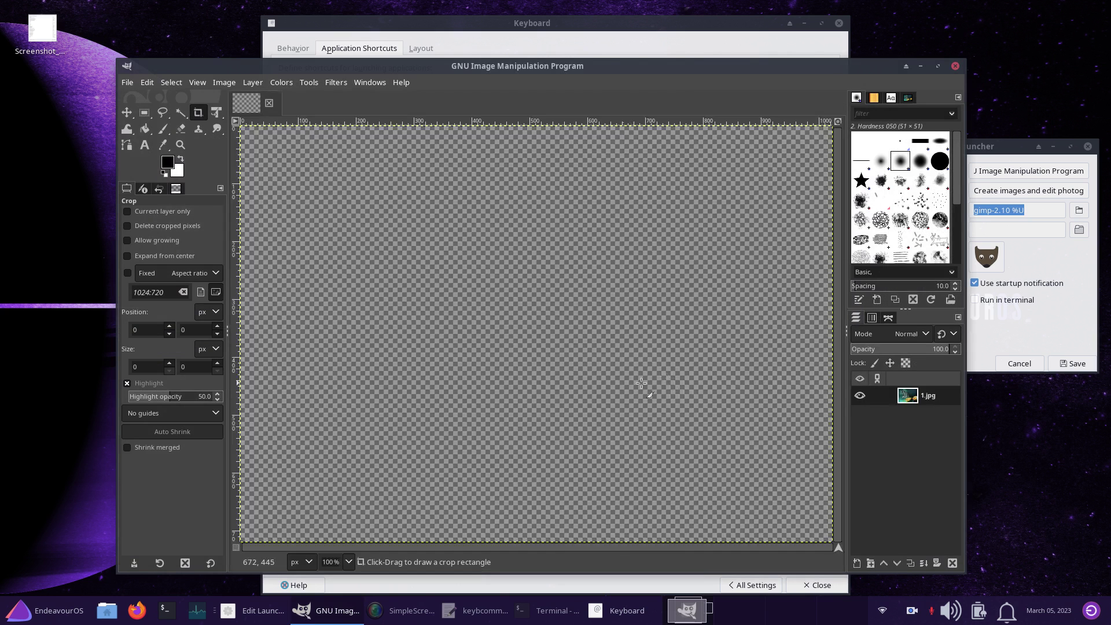
click(955, 65)
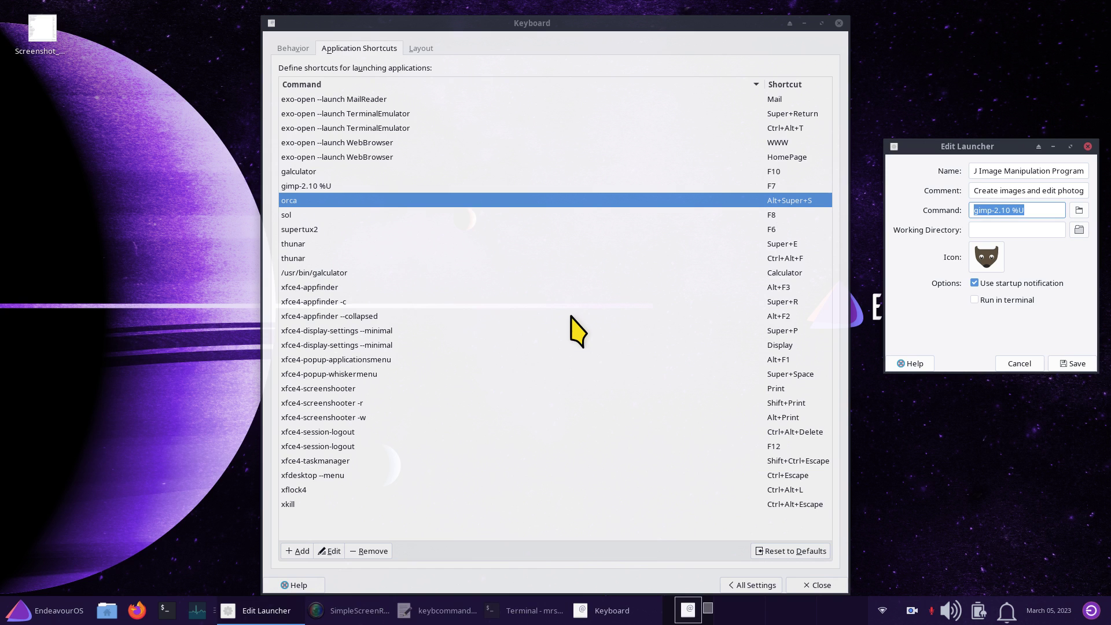
Launch GIMP with the F7 shortcut again, dismiss its message and close it.
key(F7)
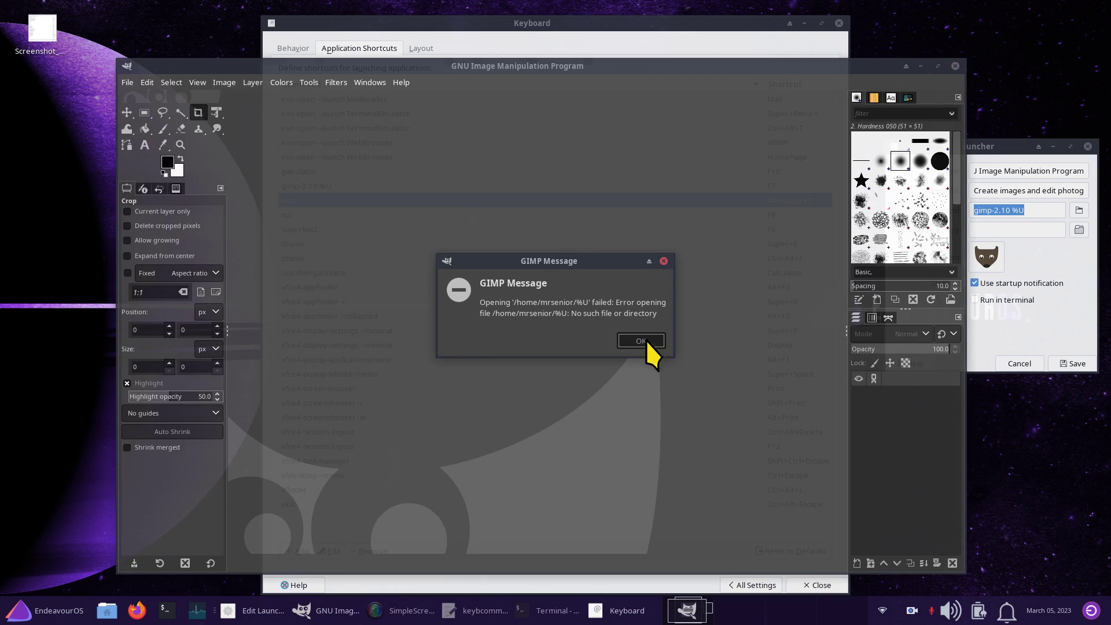
click(642, 341)
click(955, 65)
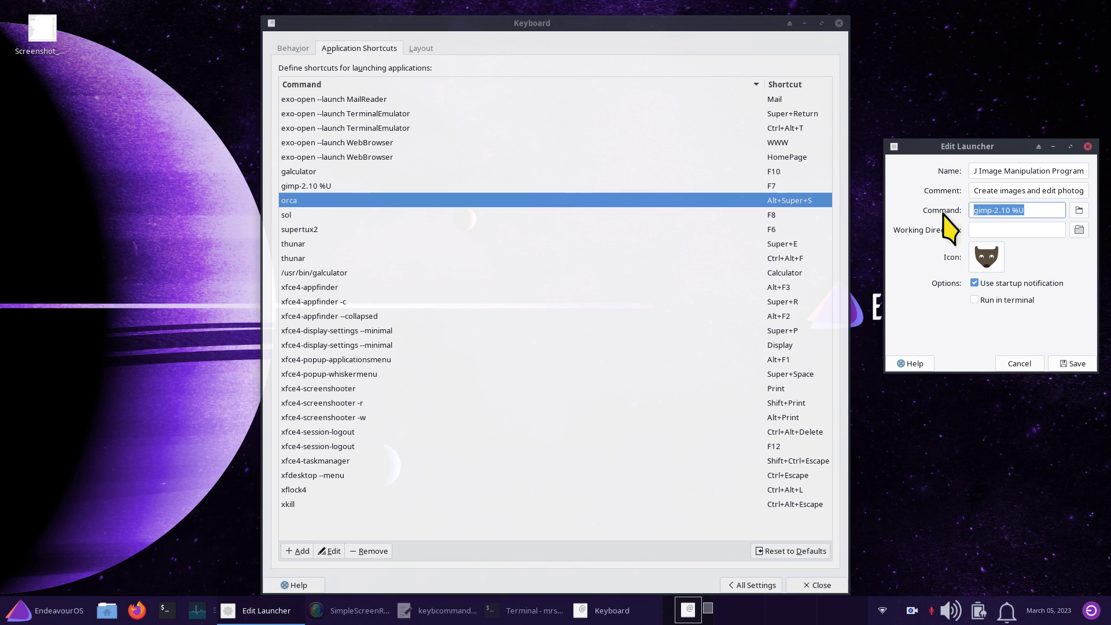
Remove the gimp-2.10 %U shortcut and start adding a new application shortcut.
click(300, 186)
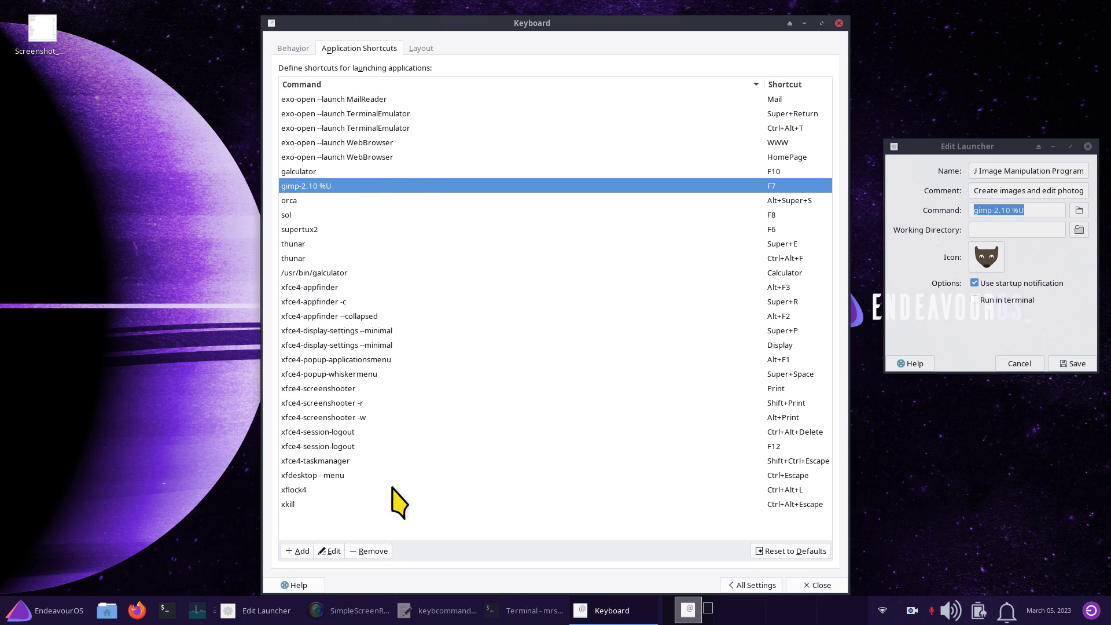
click(373, 551)
click(299, 551)
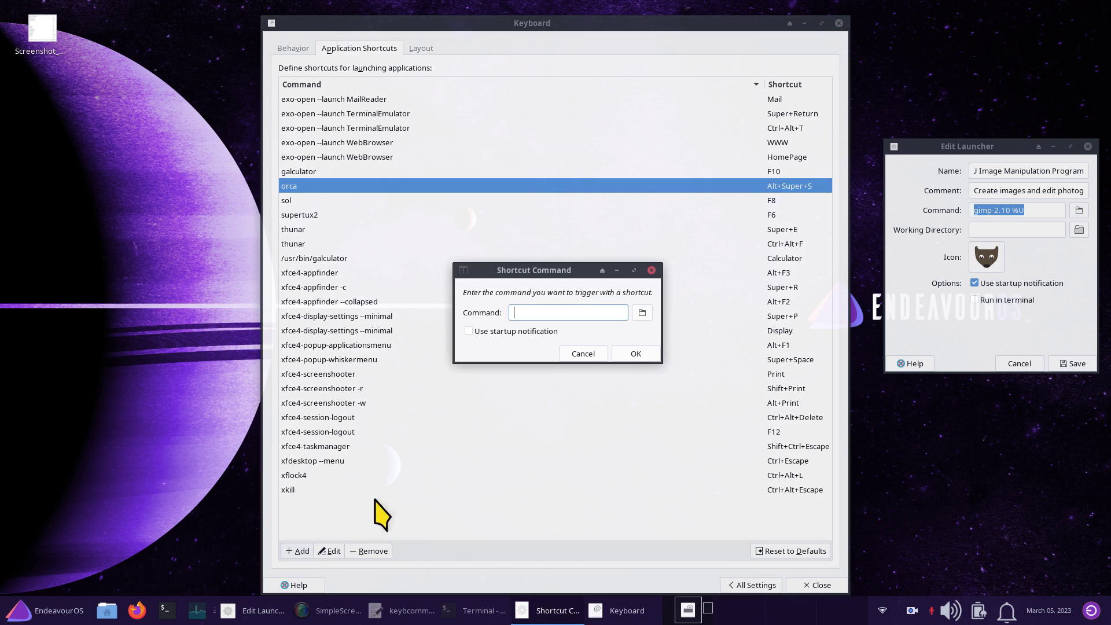
Copy the launcher's command into the new shortcut, shorten it to gimp and assign it to F7.
right_click(1004, 212)
click(1027, 237)
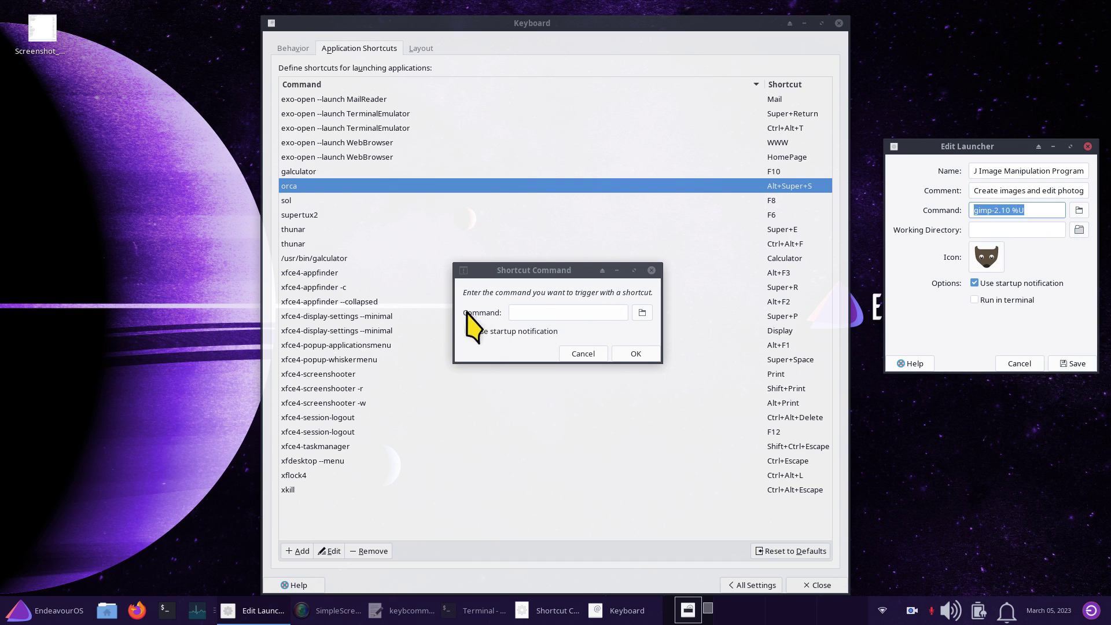
click(528, 311)
right_click(521, 313)
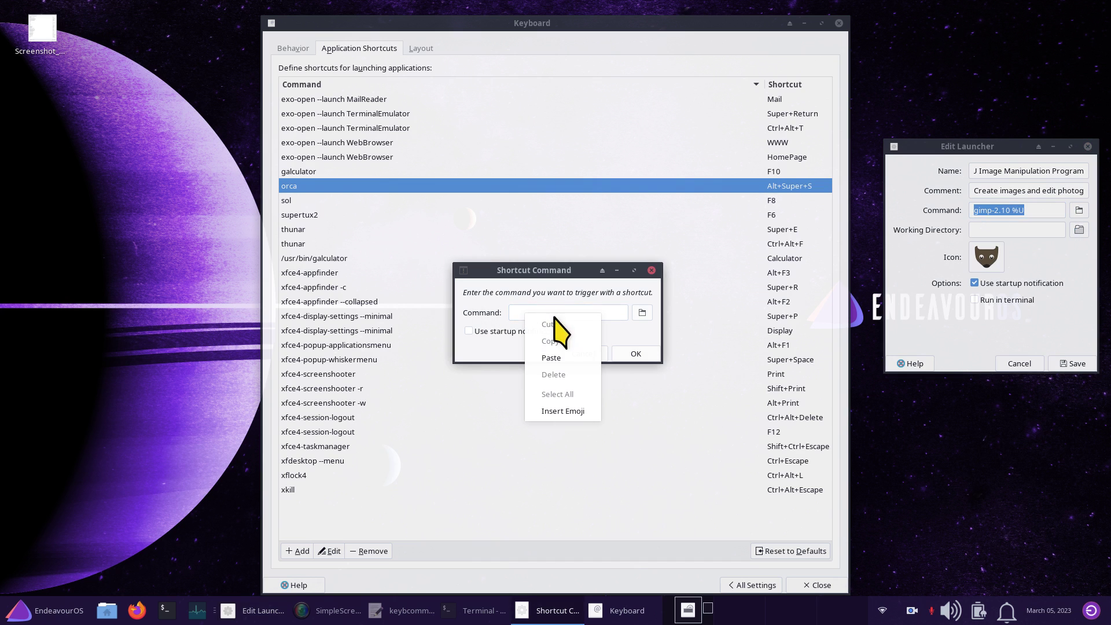
click(571, 374)
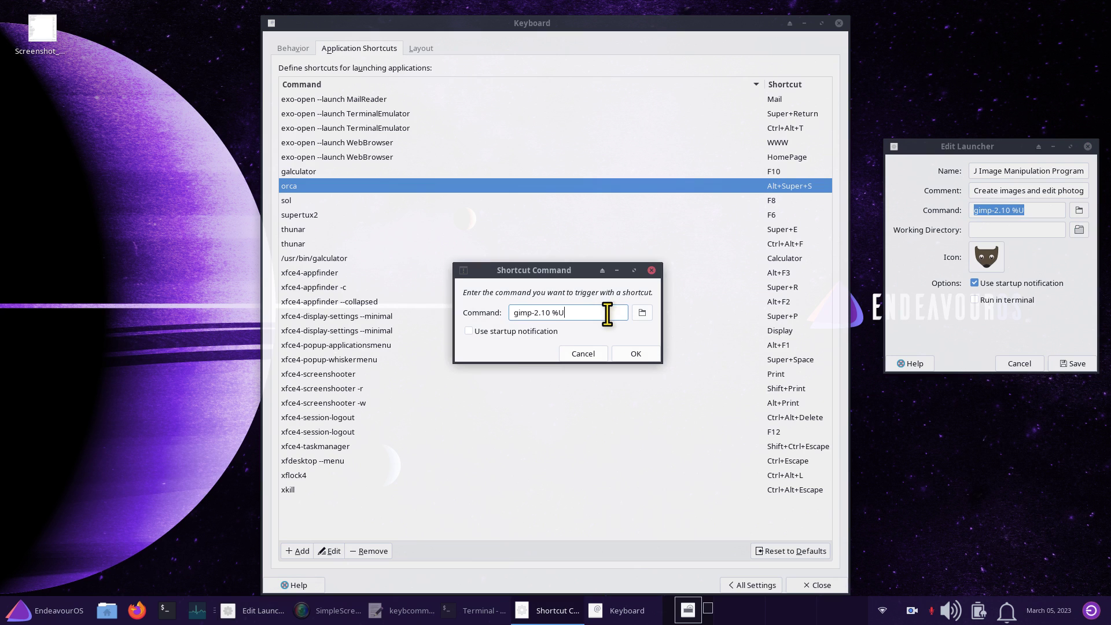
key(BackSpace)
key(BackSpace)
key(BackSpace)
click(635, 354)
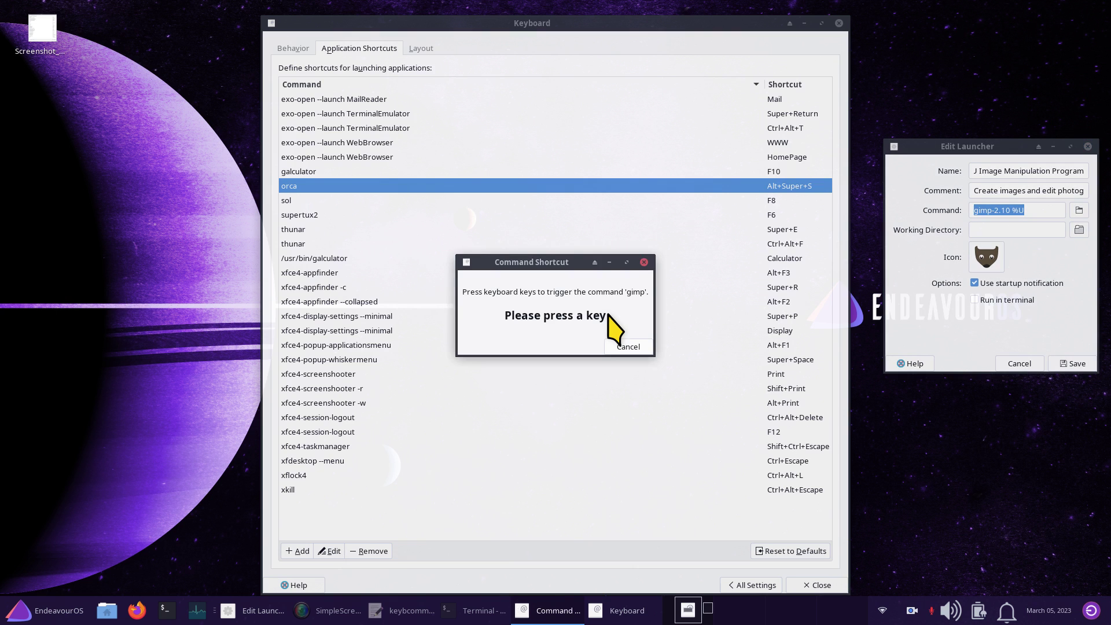
key(F7)
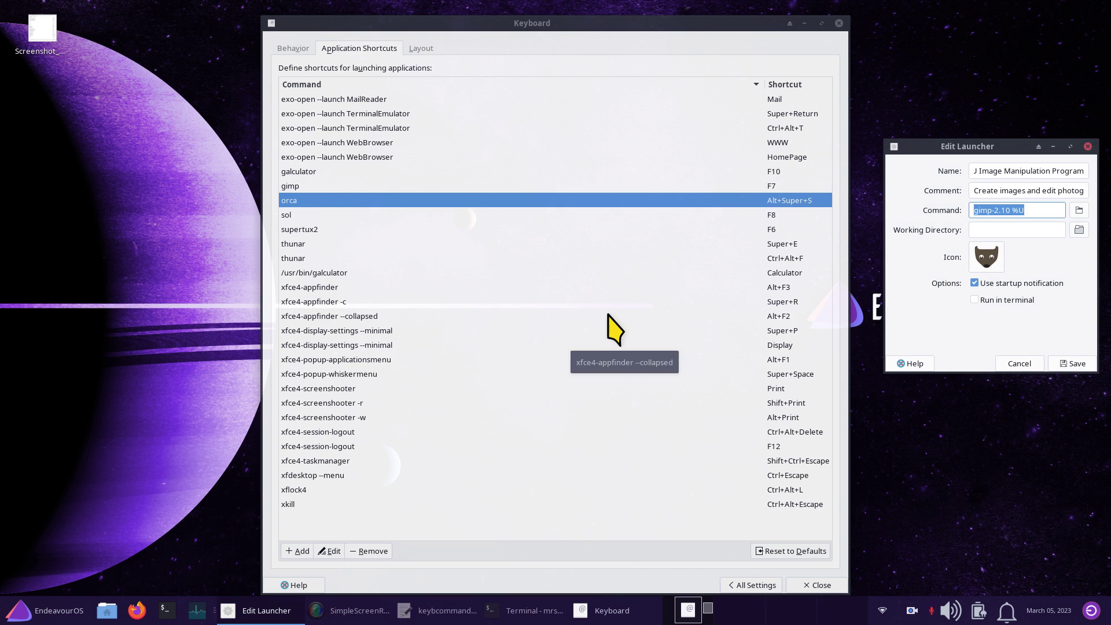
Test the gimp shortcut with F7, and close both GIMP and its launcher editor.
key(F7)
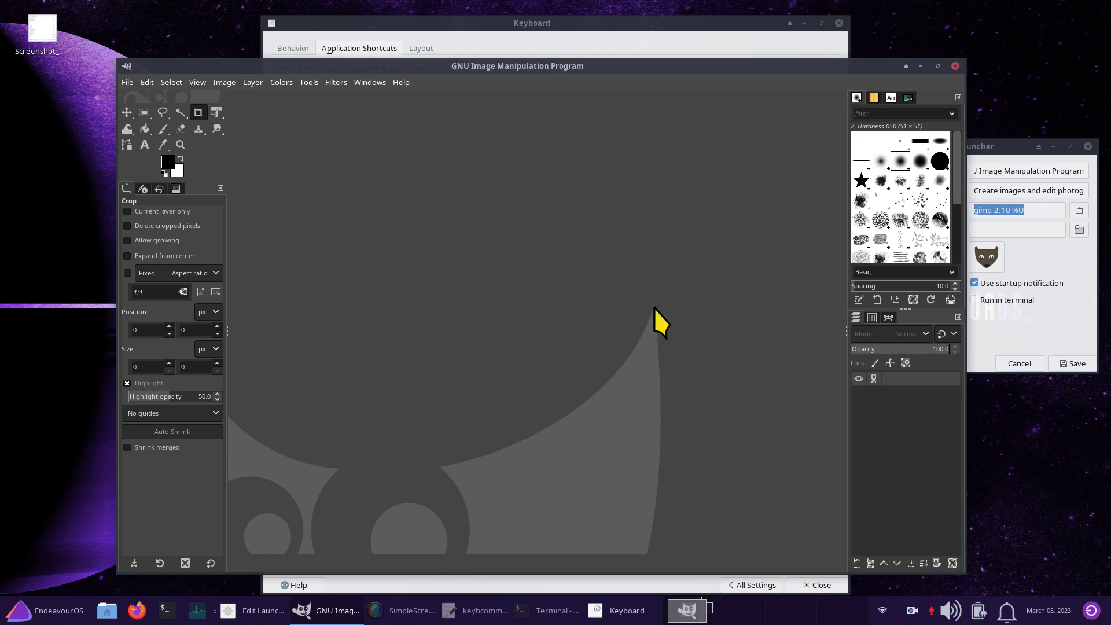
click(955, 66)
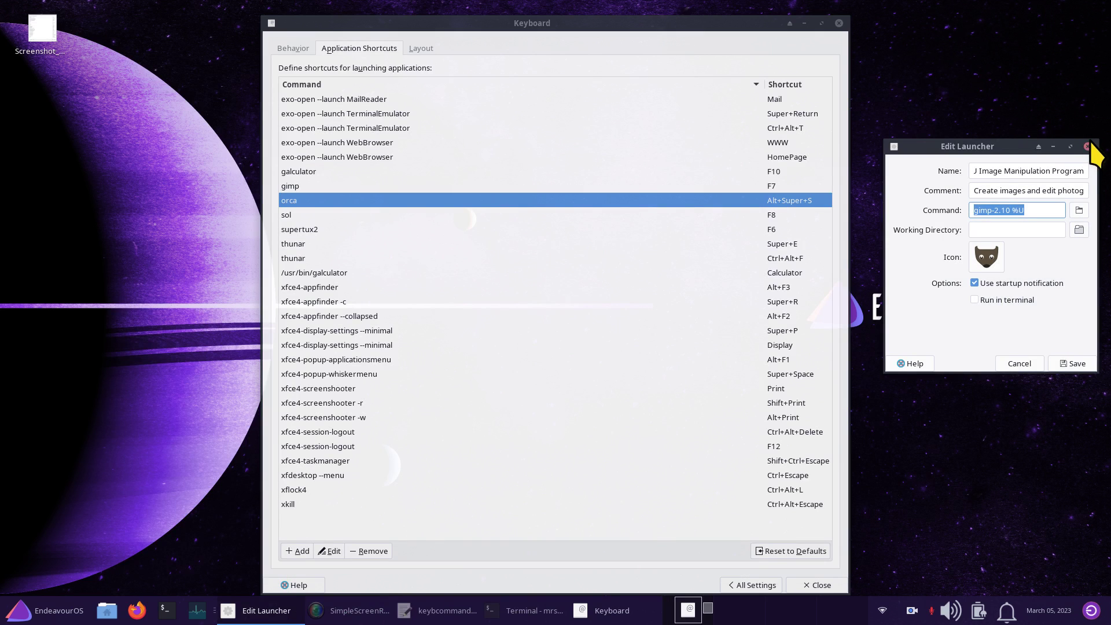
click(1087, 146)
Test the galculator shortcut with F10, close the calculator, and compare the /usr/bin/galculator and galculator entries.
click(327, 172)
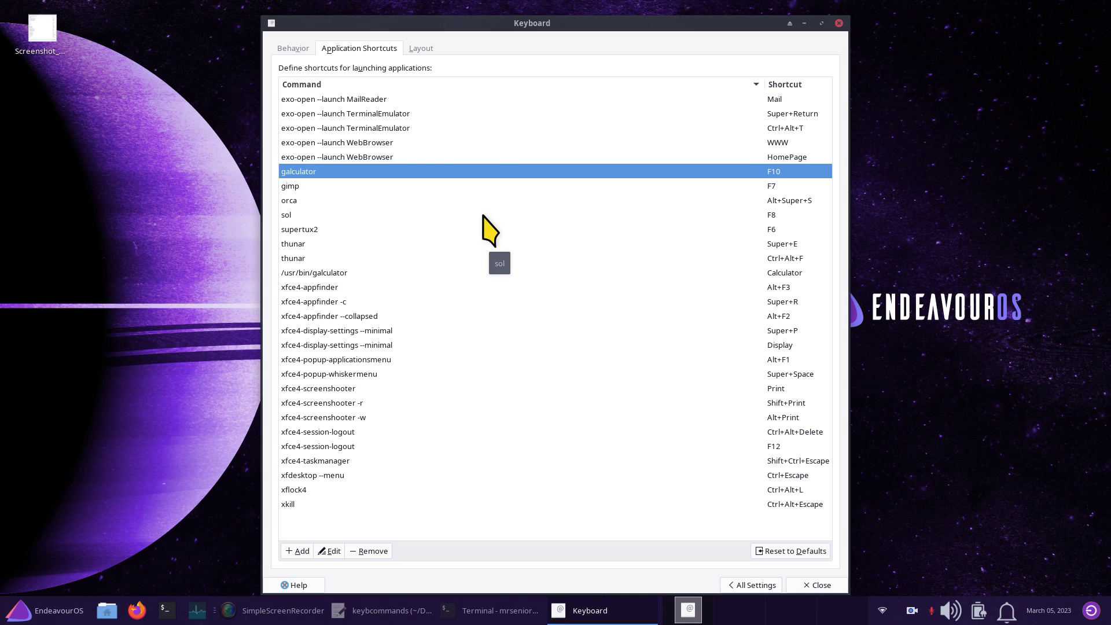
key(F10)
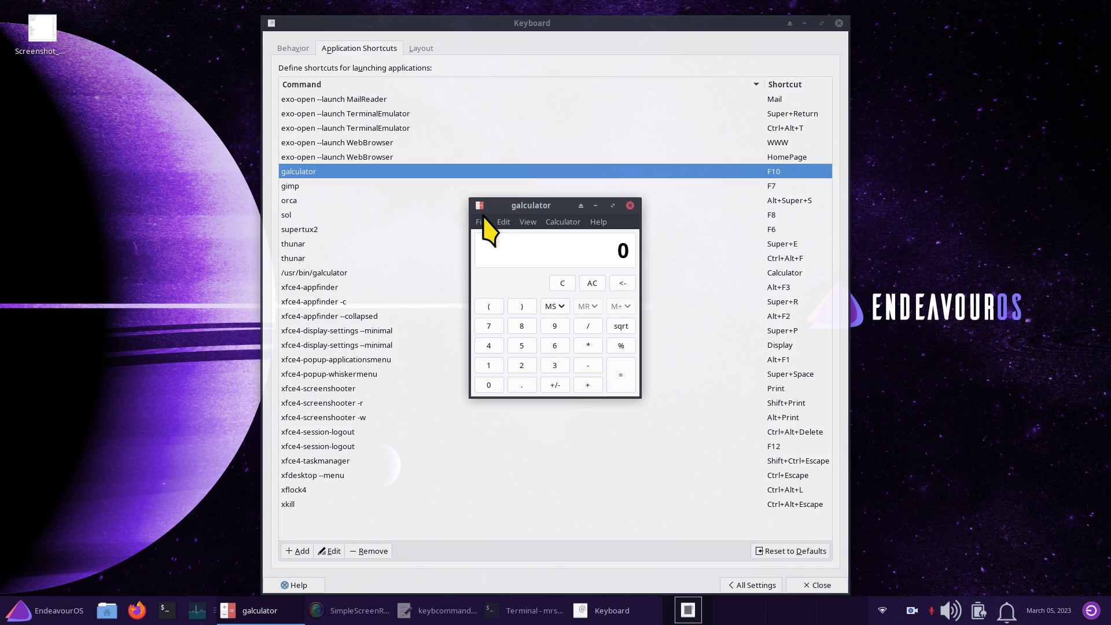
click(629, 205)
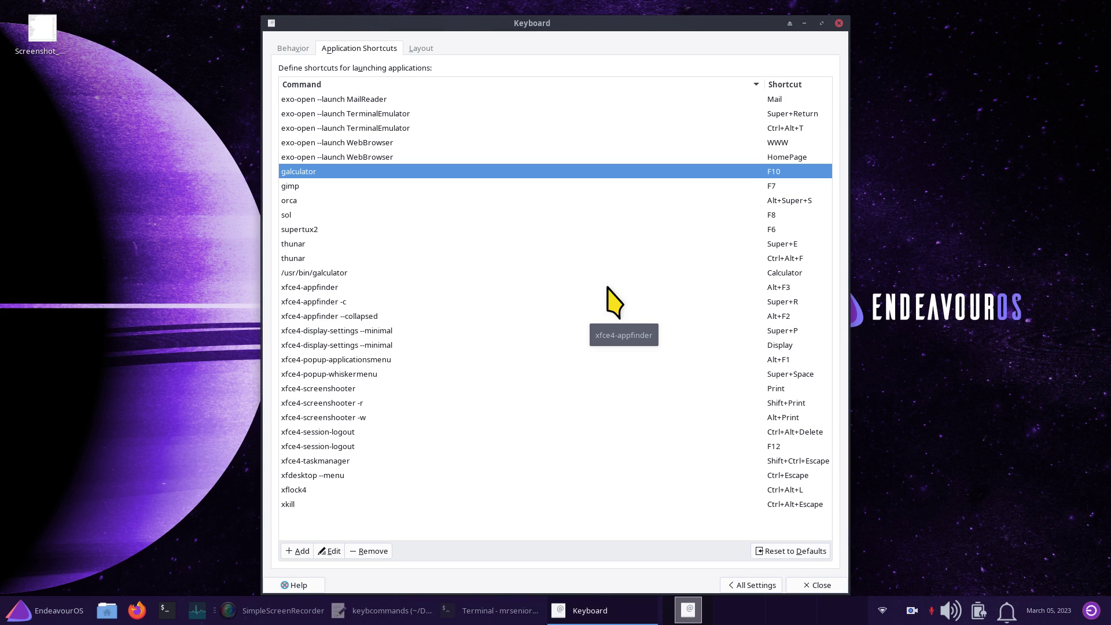
click(770, 275)
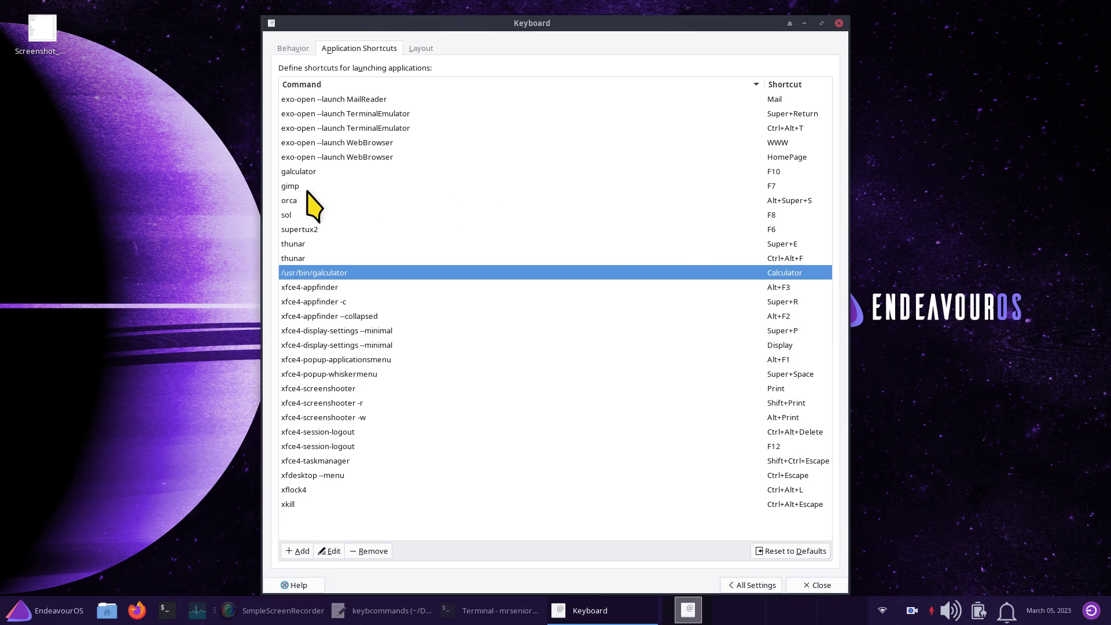
click(301, 172)
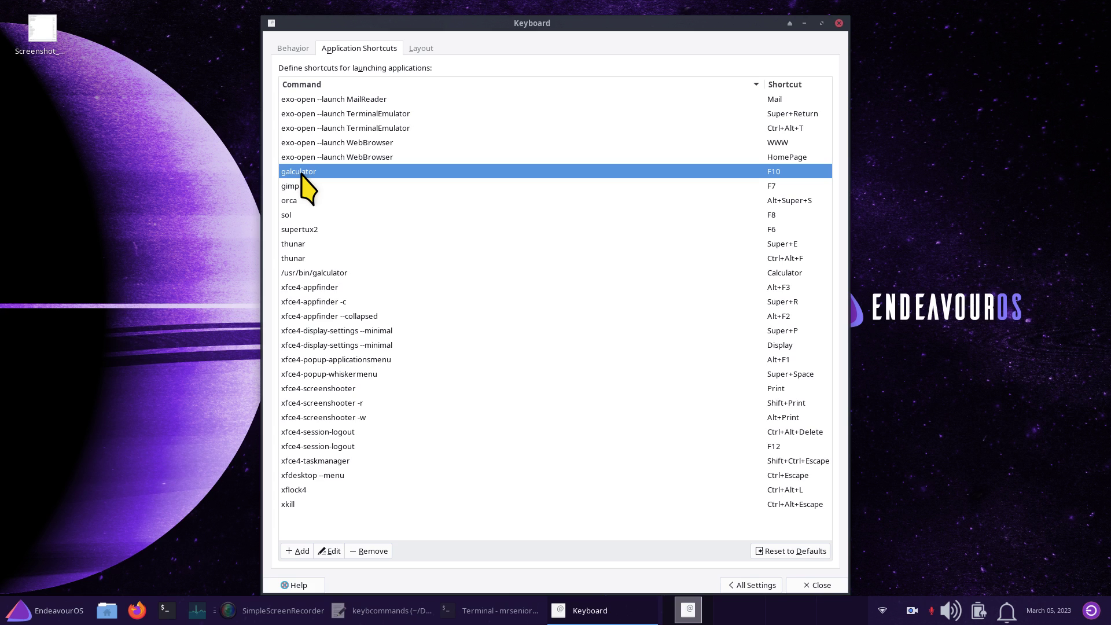
Search the applications for "ga", open Galculator's launcher editor and place it beside the Keyboard window.
click(43, 621)
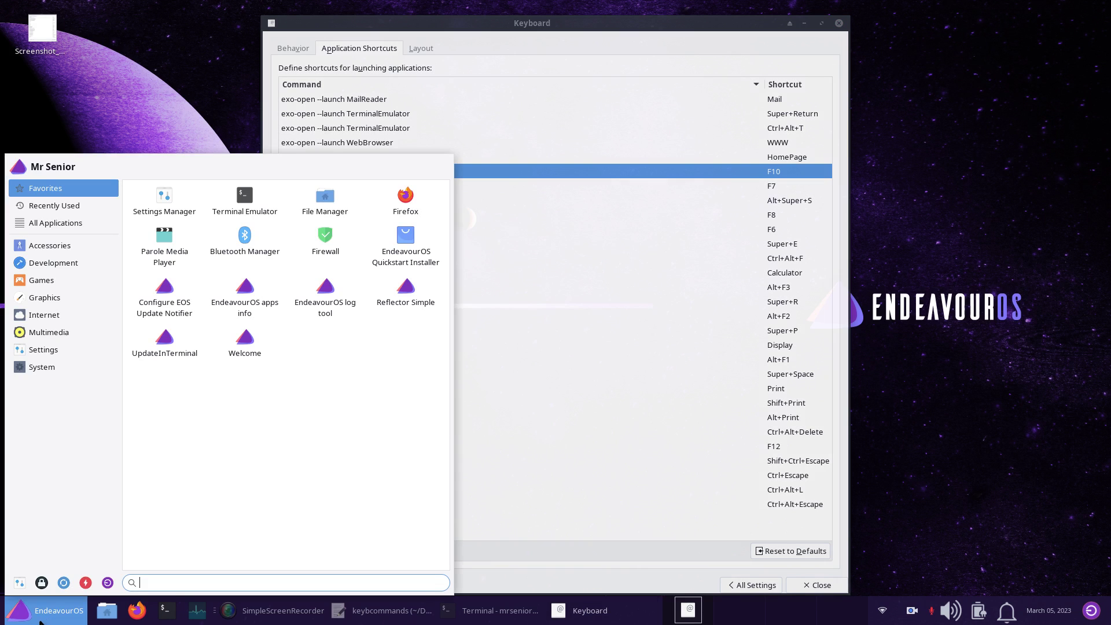
text(ga)
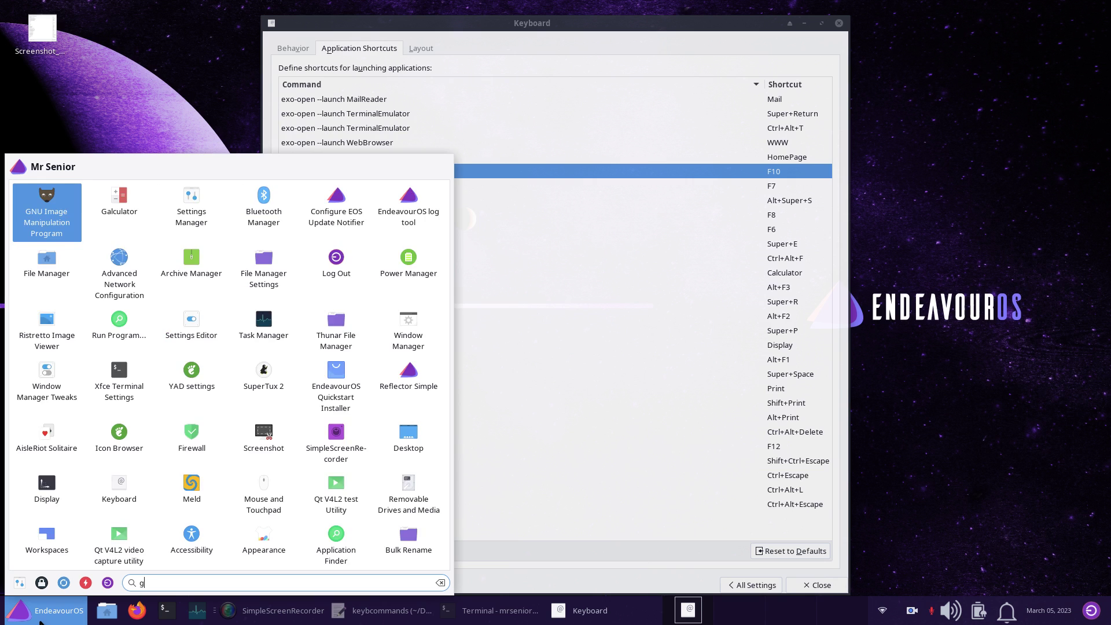
right_click(50, 199)
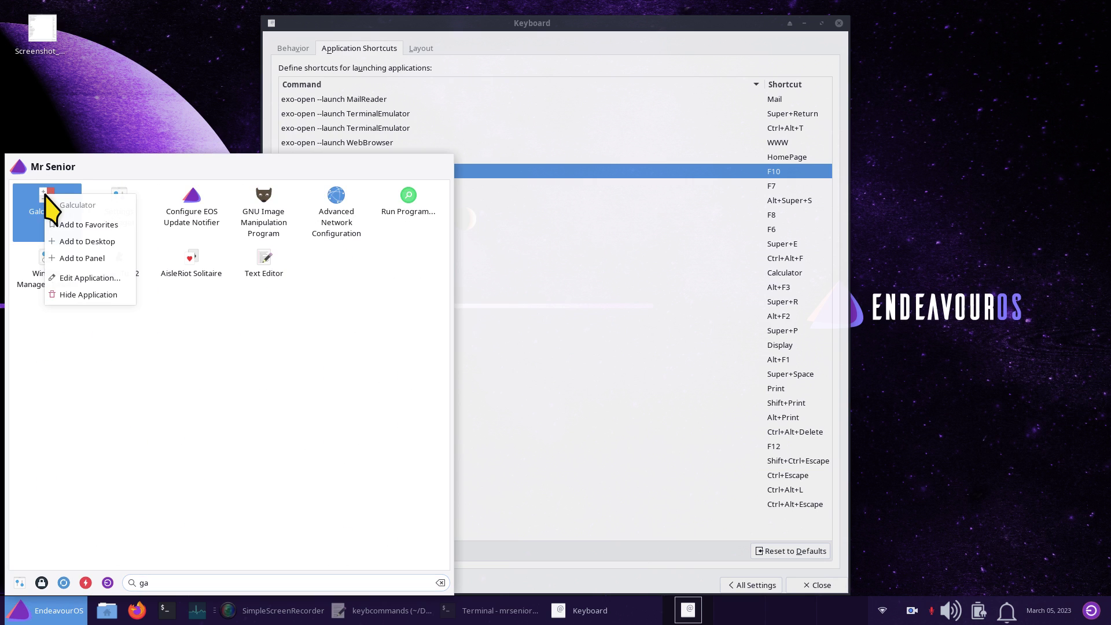
click(91, 278)
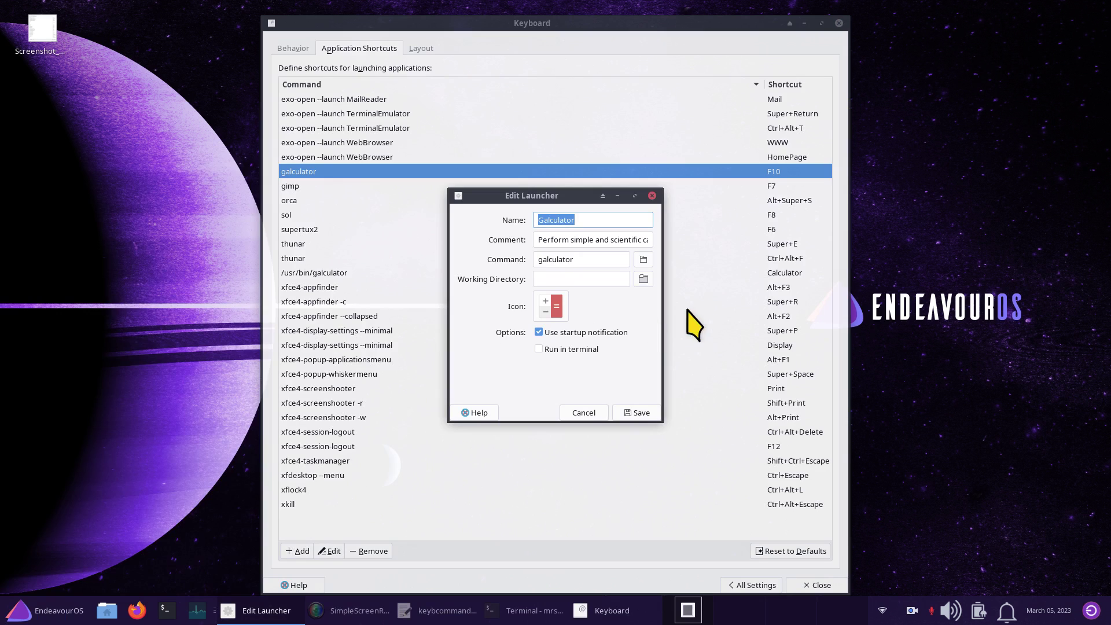
drag(495, 198, 932, 157)
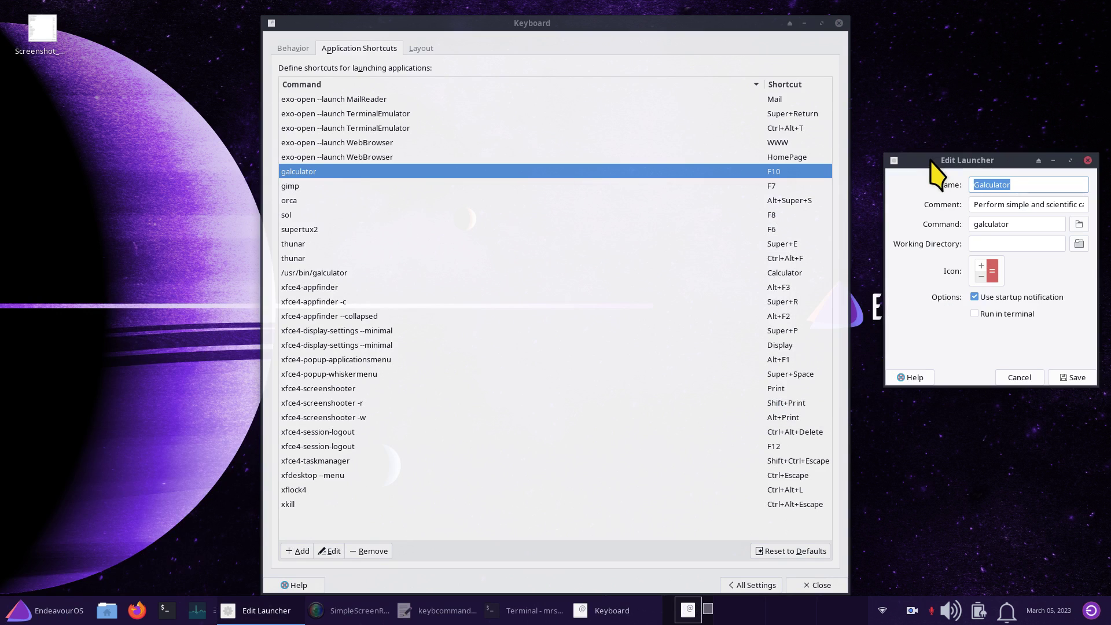
Launch the calculator once more with the F10 shortcut and close it.
click(429, 169)
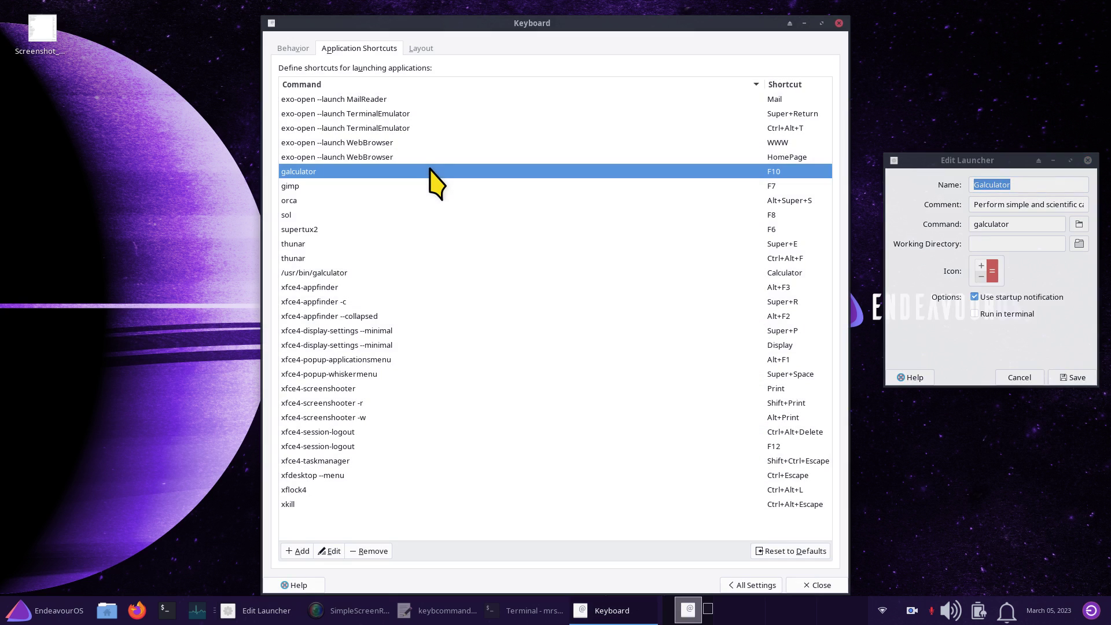
key(F10)
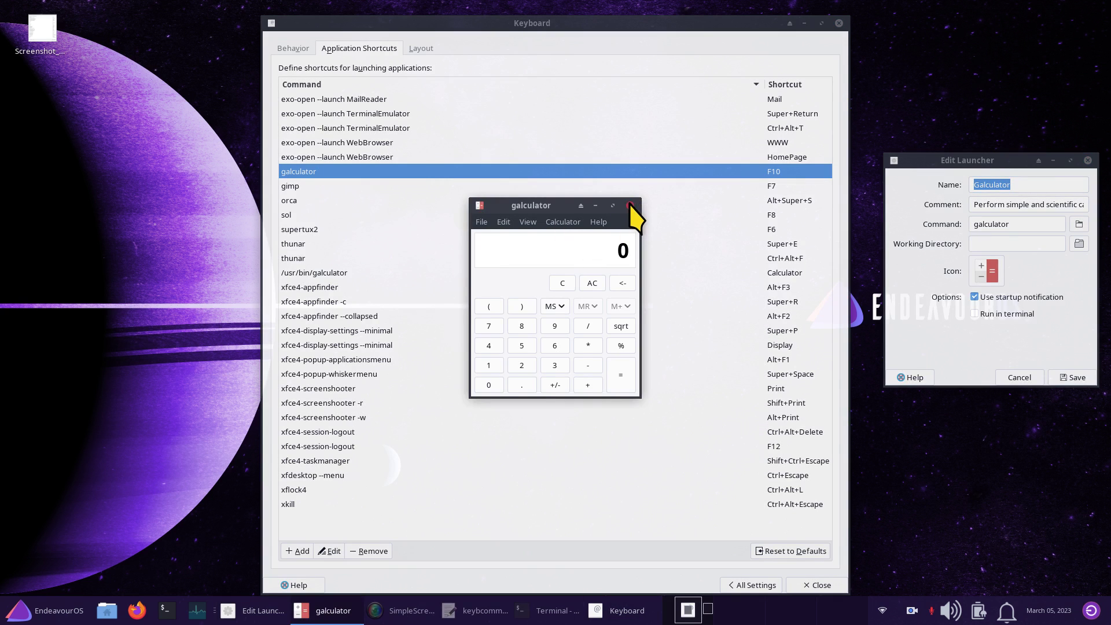
click(631, 205)
key(Up)
Remove the galculator shortcut assigned to F10 and start adding a new application shortcut.
click(456, 171)
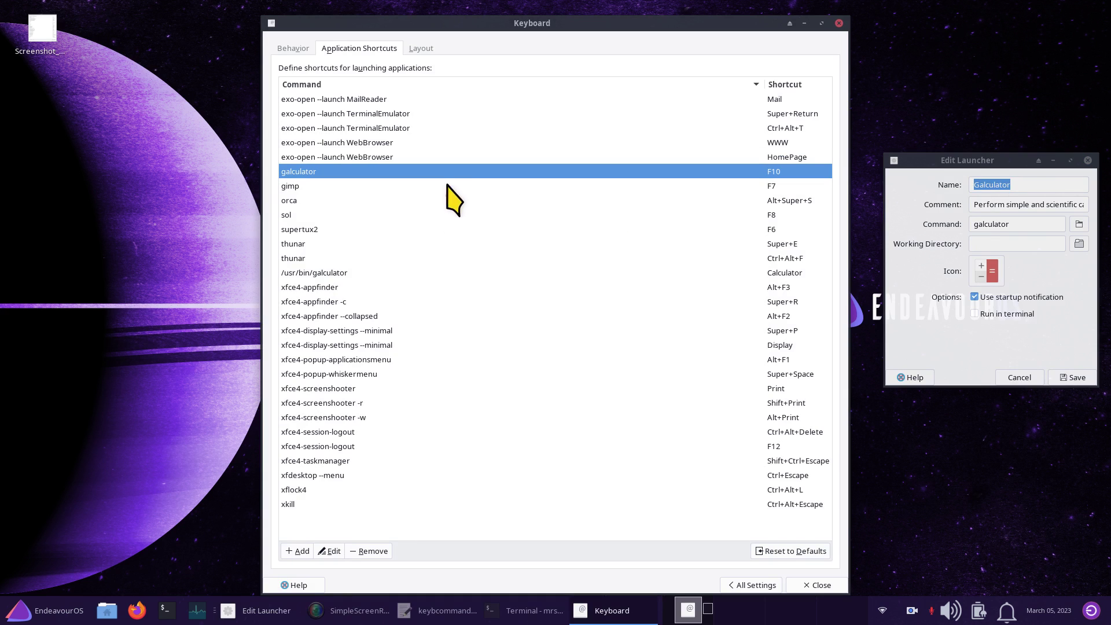
click(369, 551)
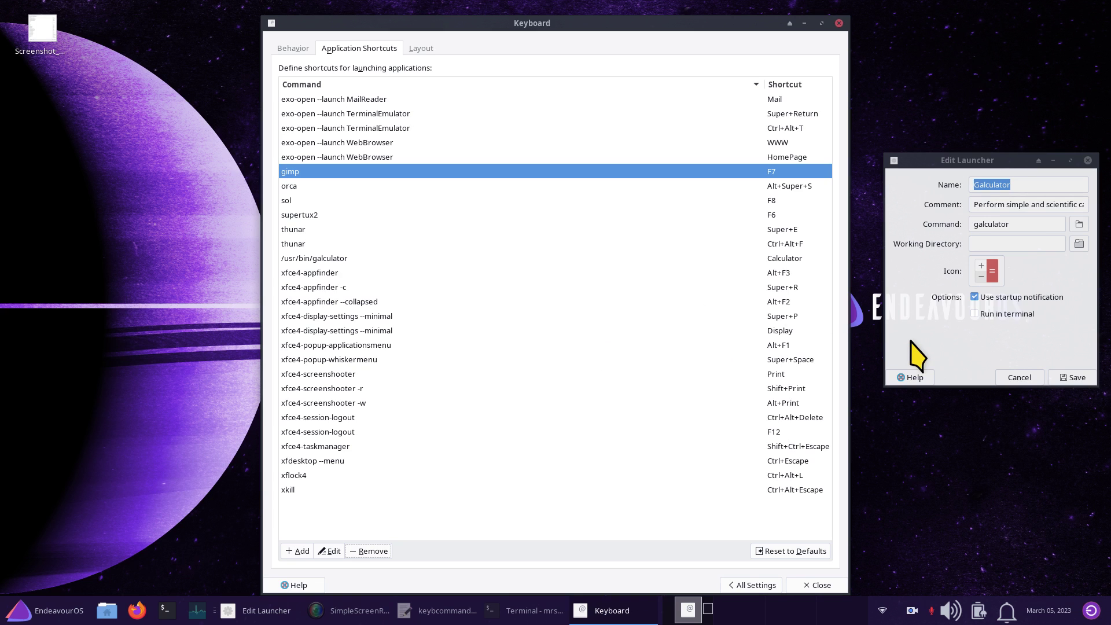
click(1014, 224)
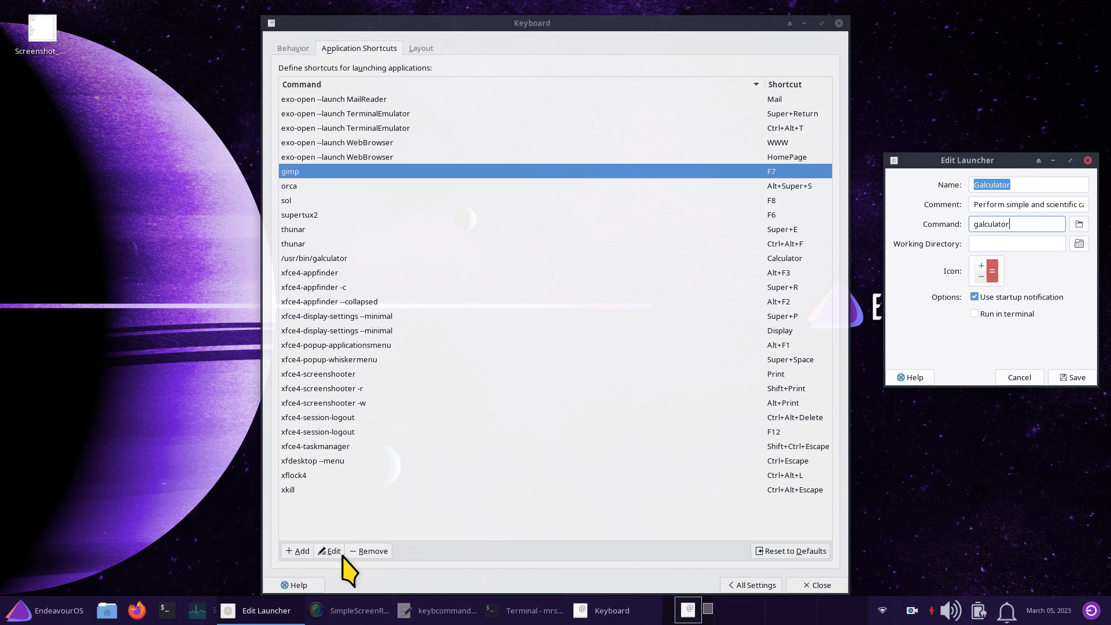
click(298, 551)
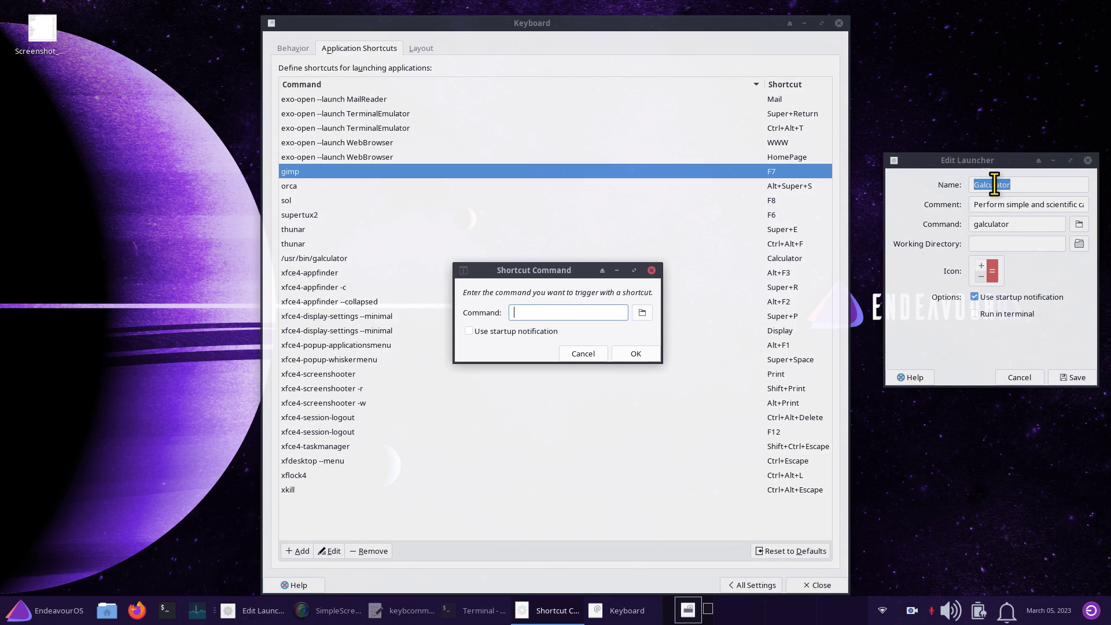
Copy the launcher's Name value Galculator, paste it as the new shortcut's command, and assign it to F10.
click(1011, 185)
double_click(1022, 185)
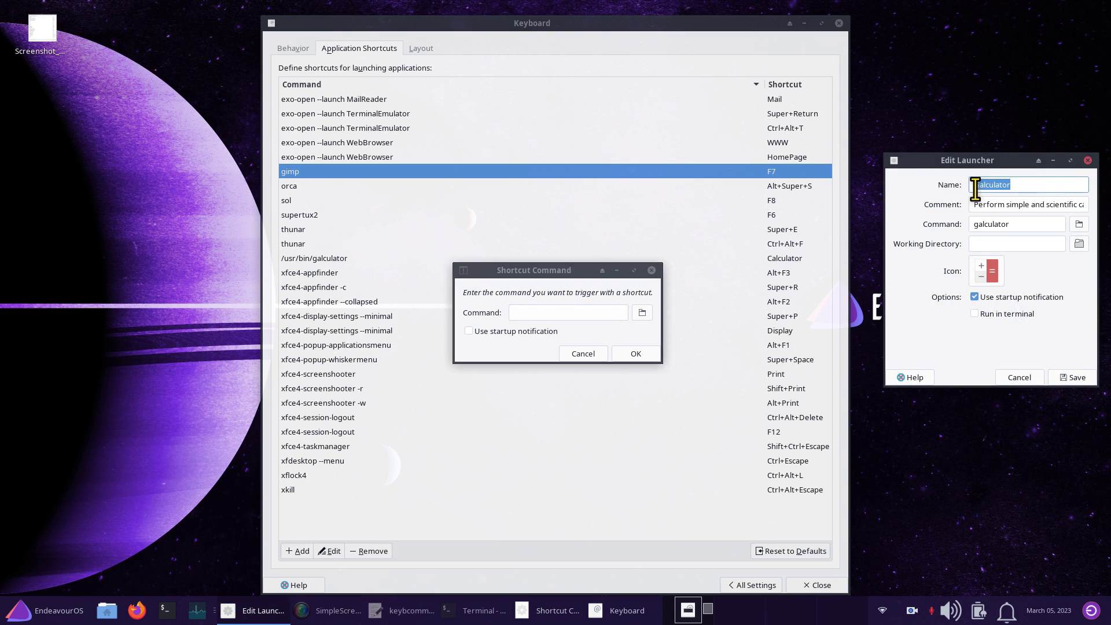
right_click(993, 187)
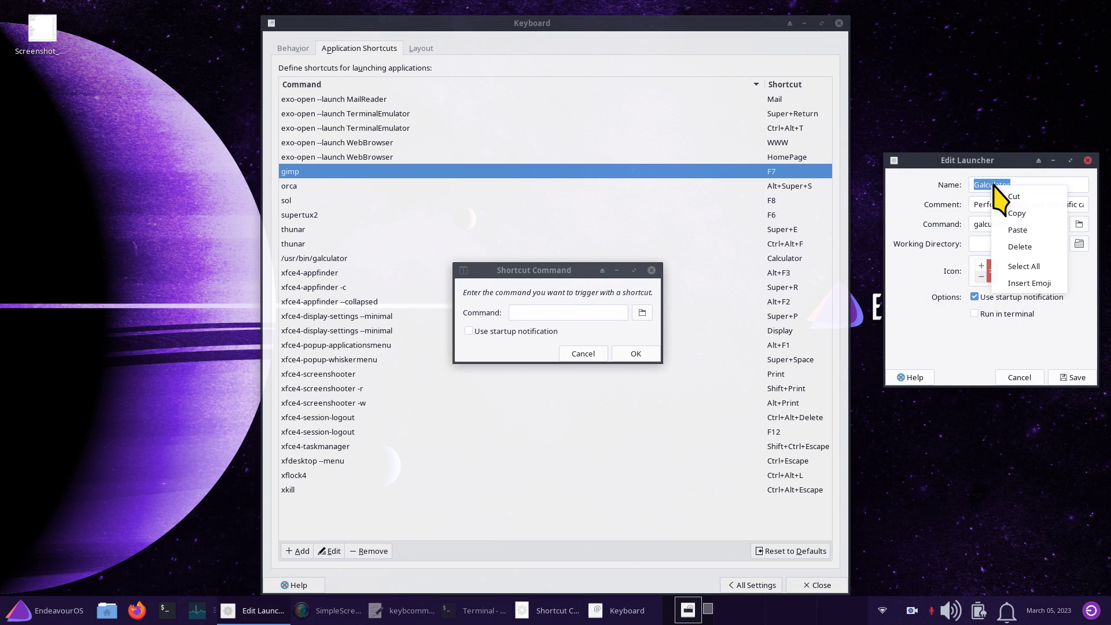
click(1030, 215)
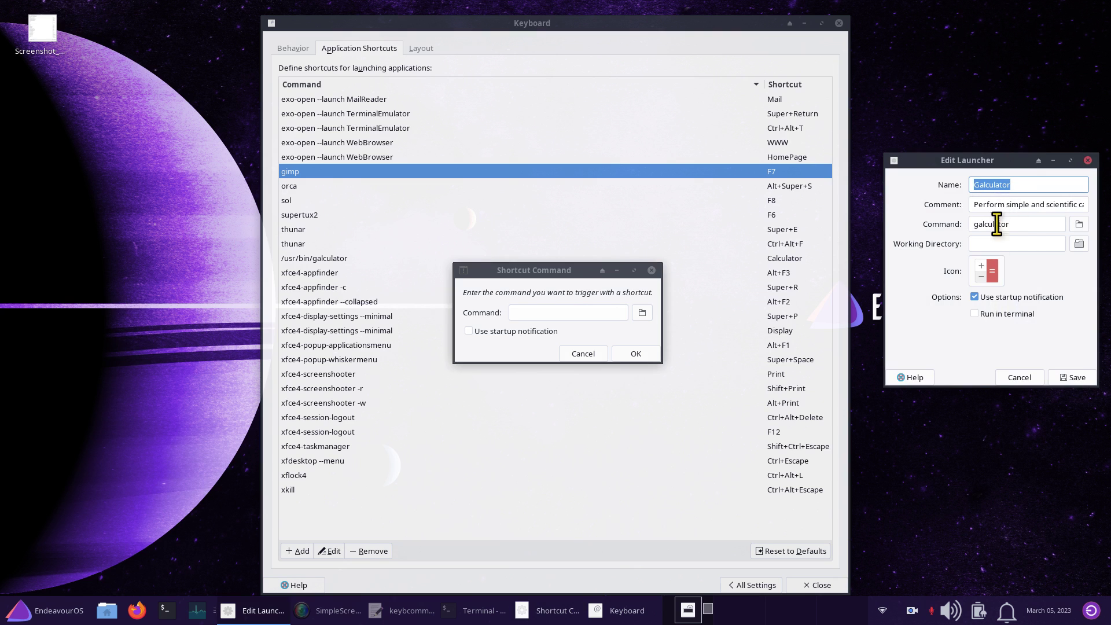
click(516, 313)
right_click(516, 312)
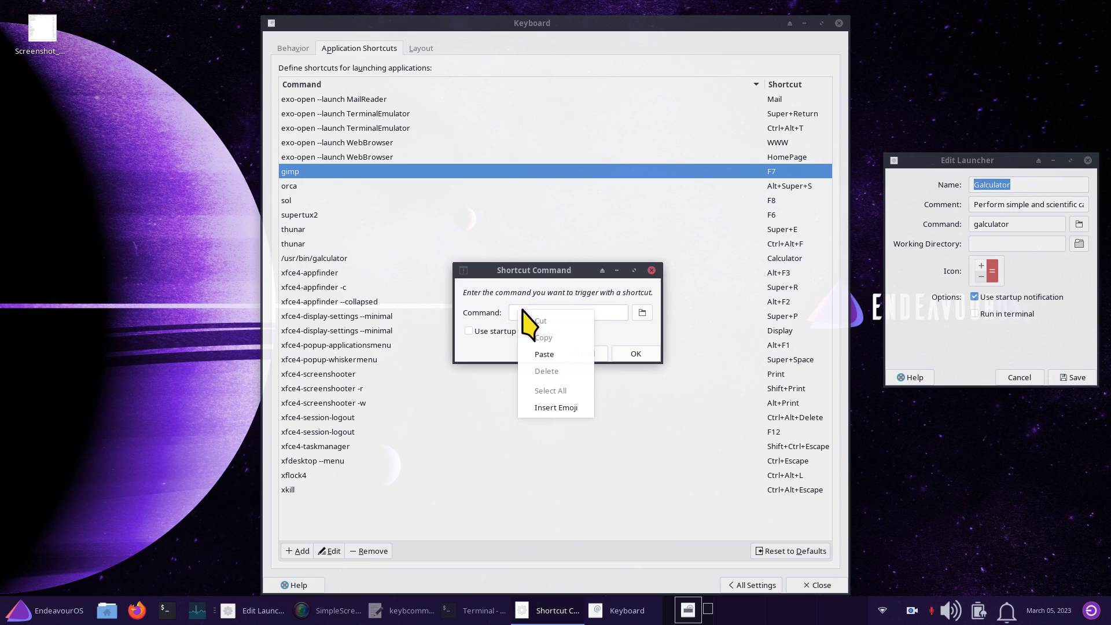
click(556, 354)
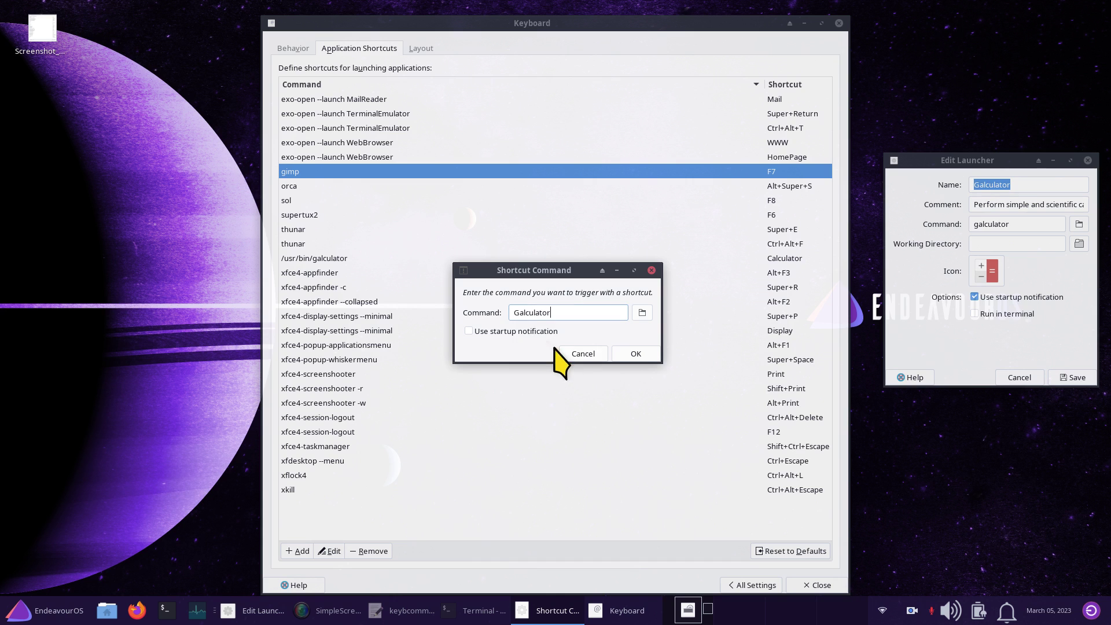
click(645, 354)
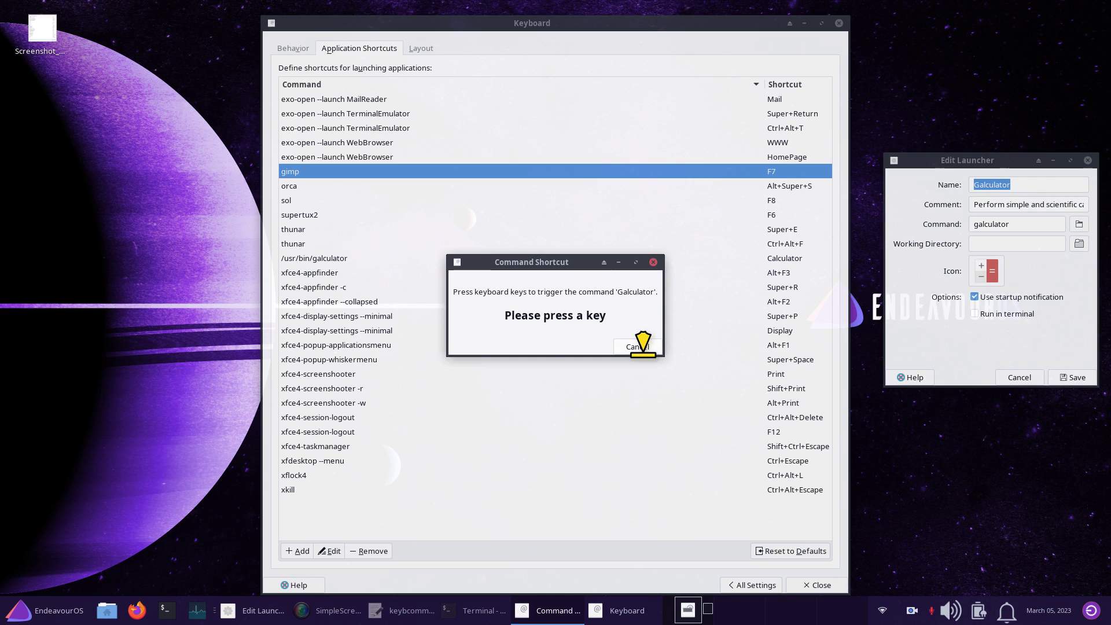
key(F10)
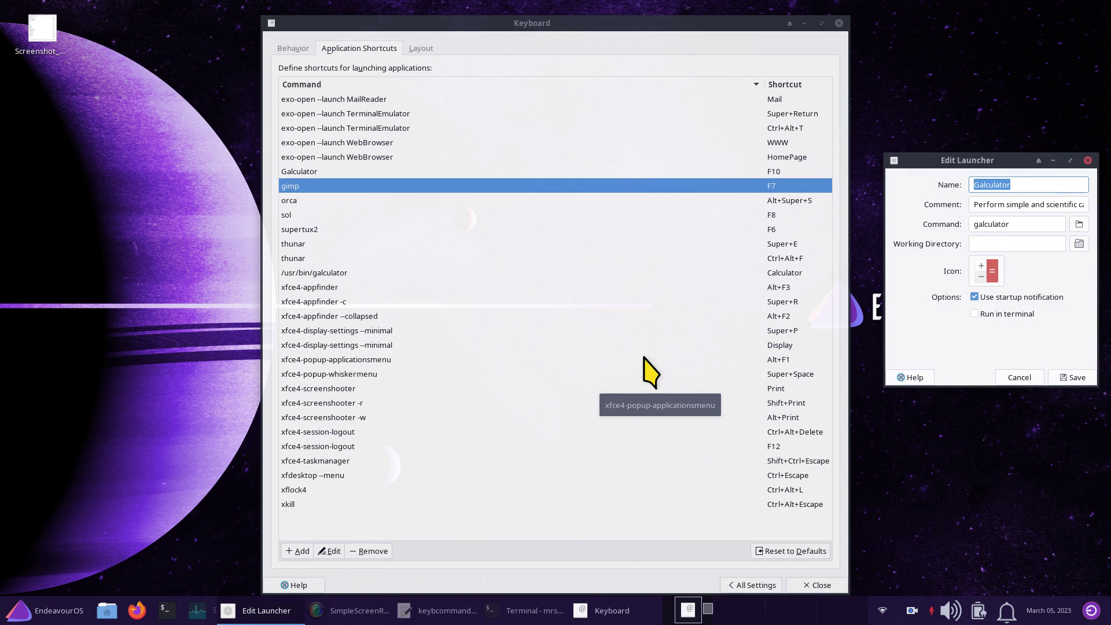
Test the capitalised Galculator shortcut with F10 and remove it from the application shortcuts.
key(F10)
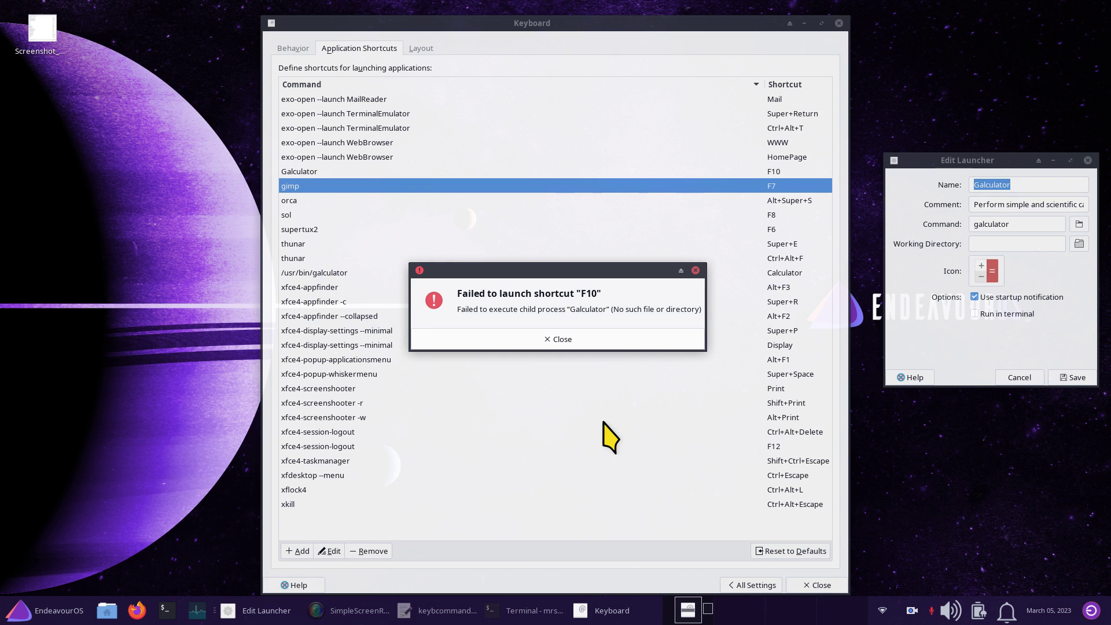
click(559, 337)
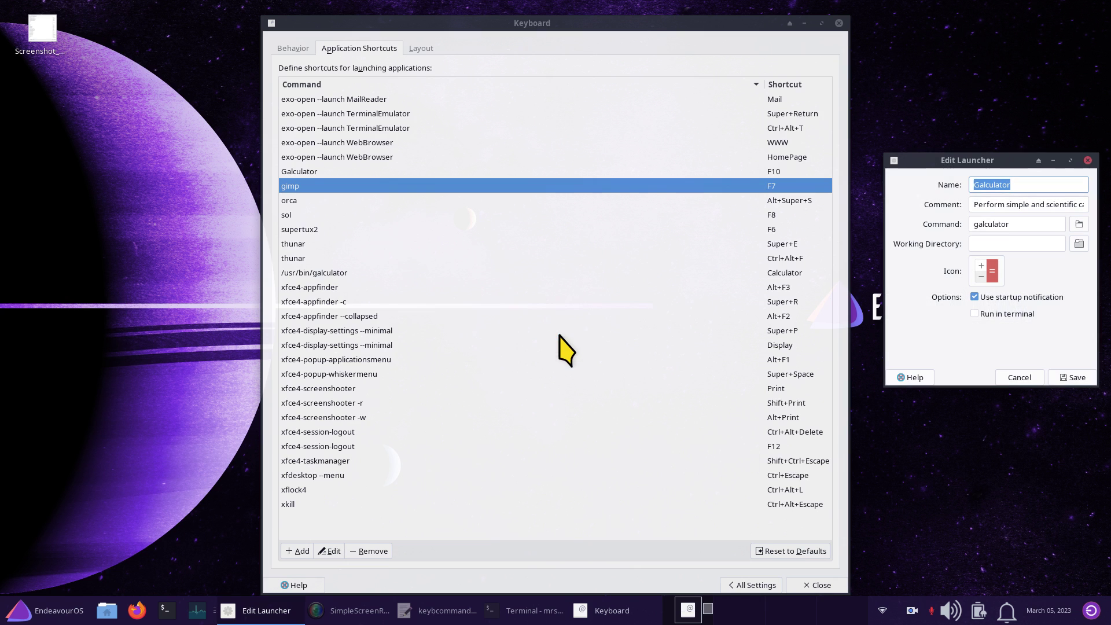
click(335, 172)
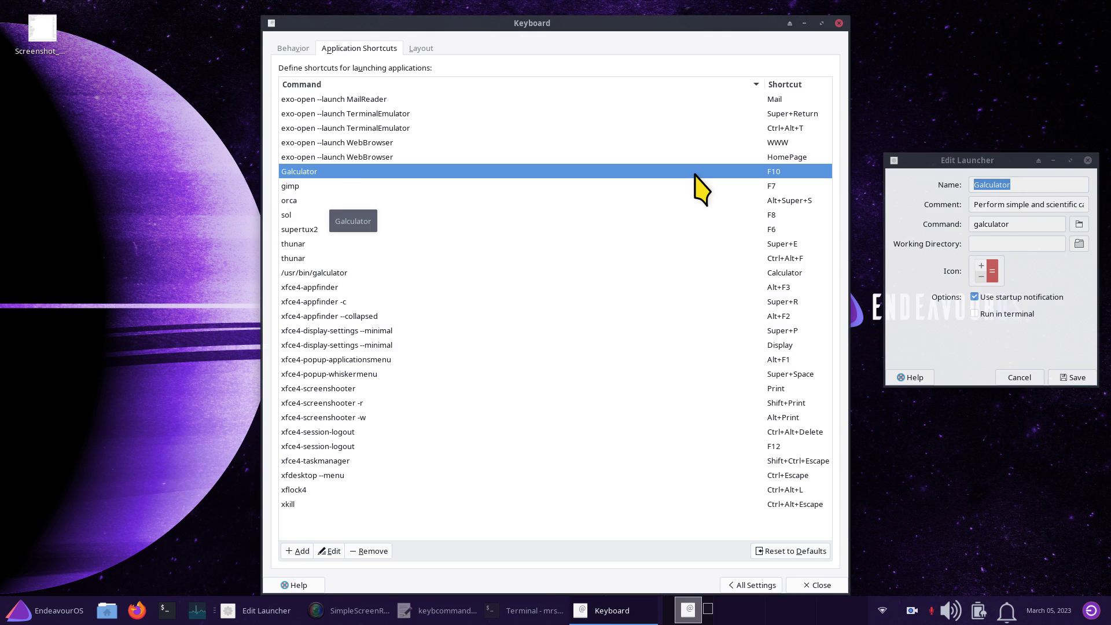
click(374, 550)
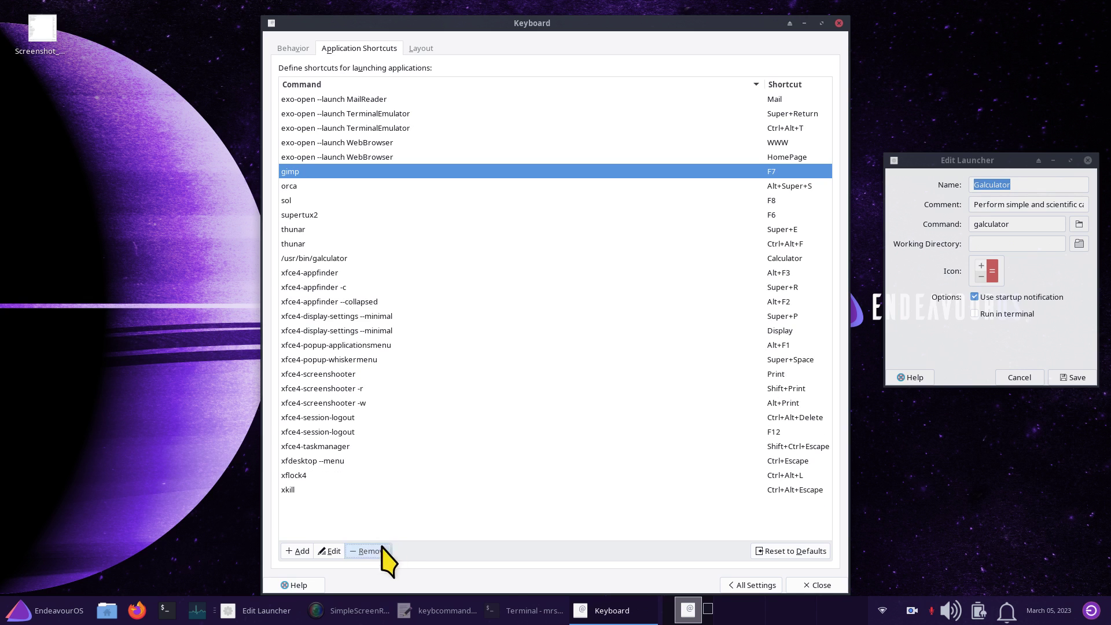
Add an application shortcut on F10 using the command galculator copied from the launcher's Command value.
click(298, 551)
drag(1010, 225, 974, 226)
right_click(988, 225)
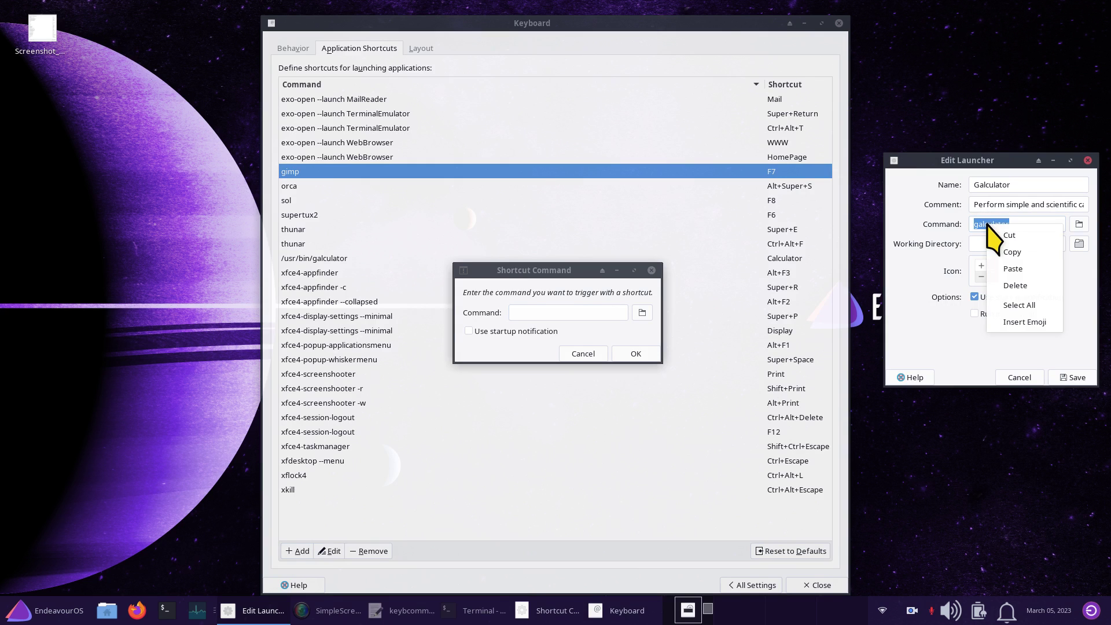
click(1017, 252)
click(515, 314)
right_click(547, 312)
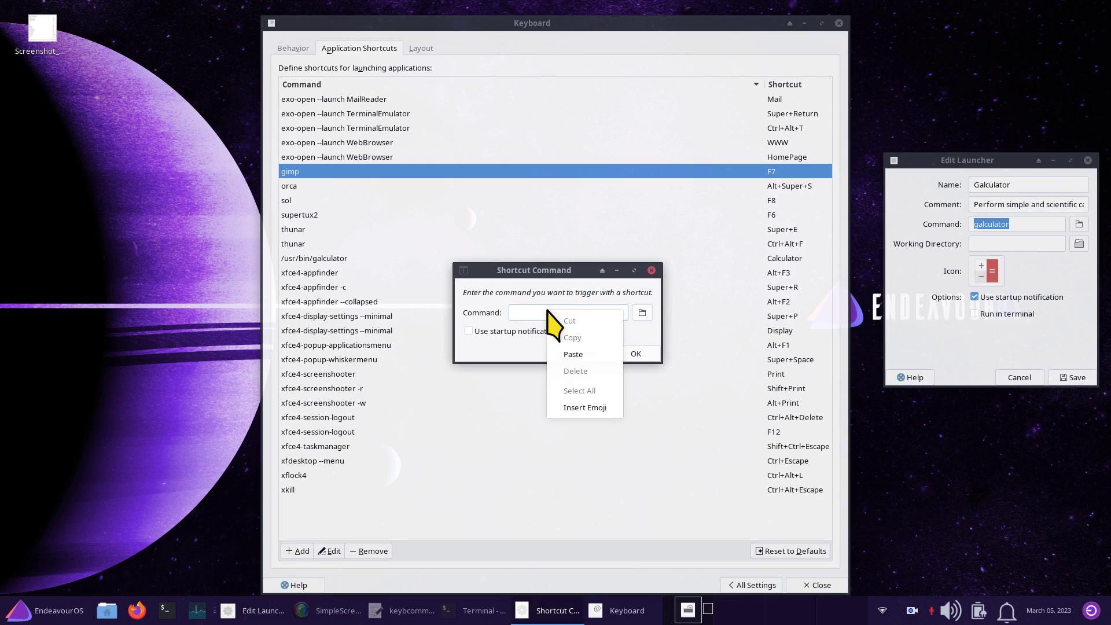
click(572, 354)
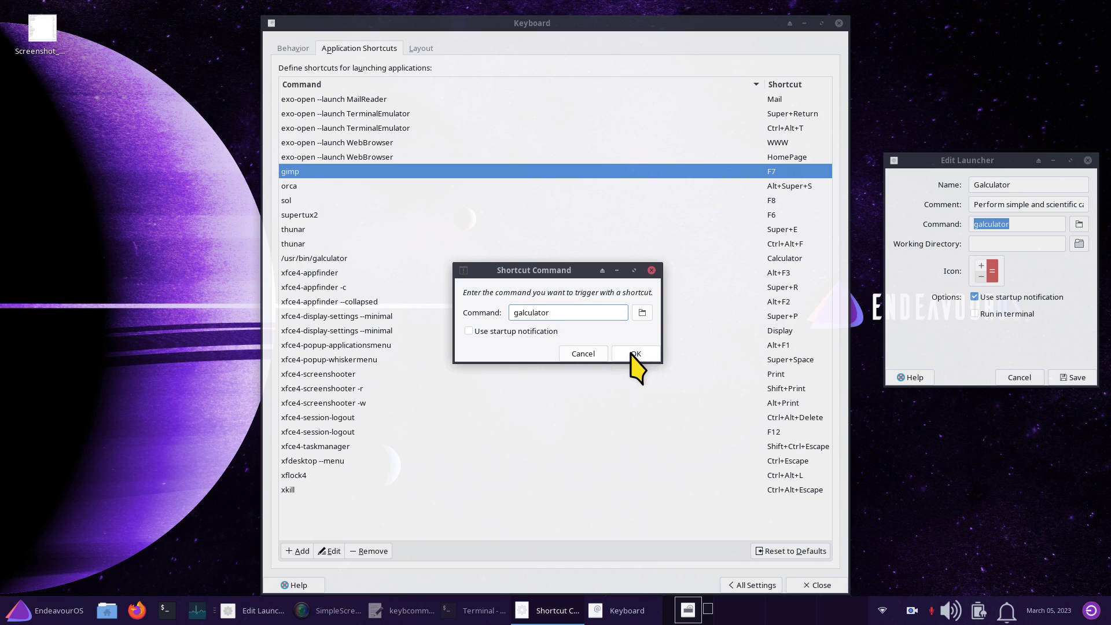
click(636, 354)
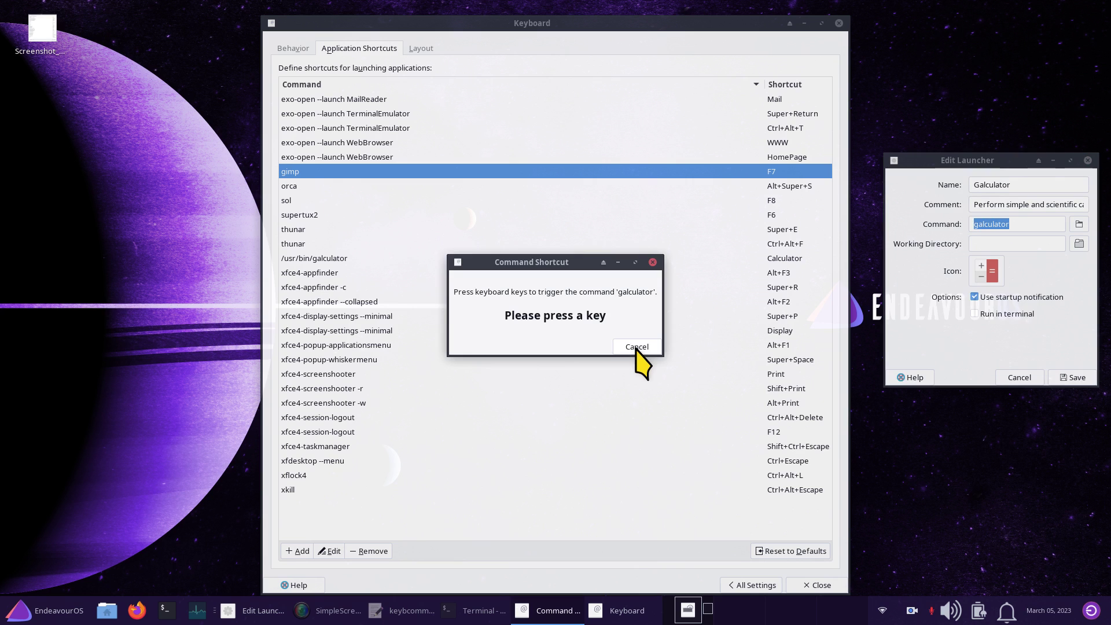
key(F10)
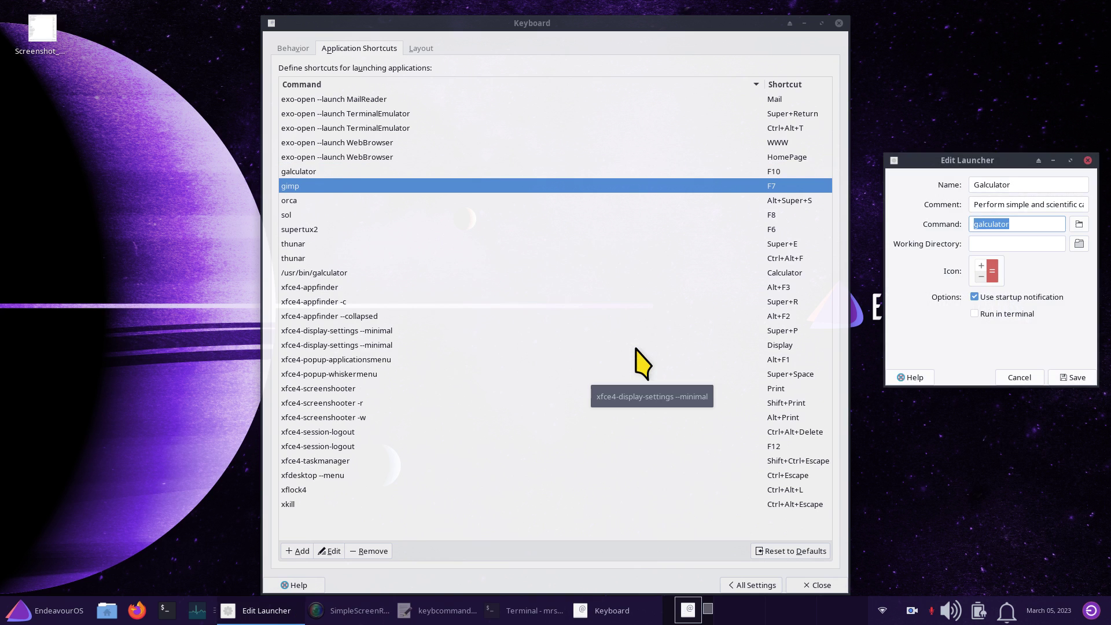
Test the galculator shortcut with F10, close the calculator, and cancel Galculator's launcher editor without saving.
key(F10)
click(628, 205)
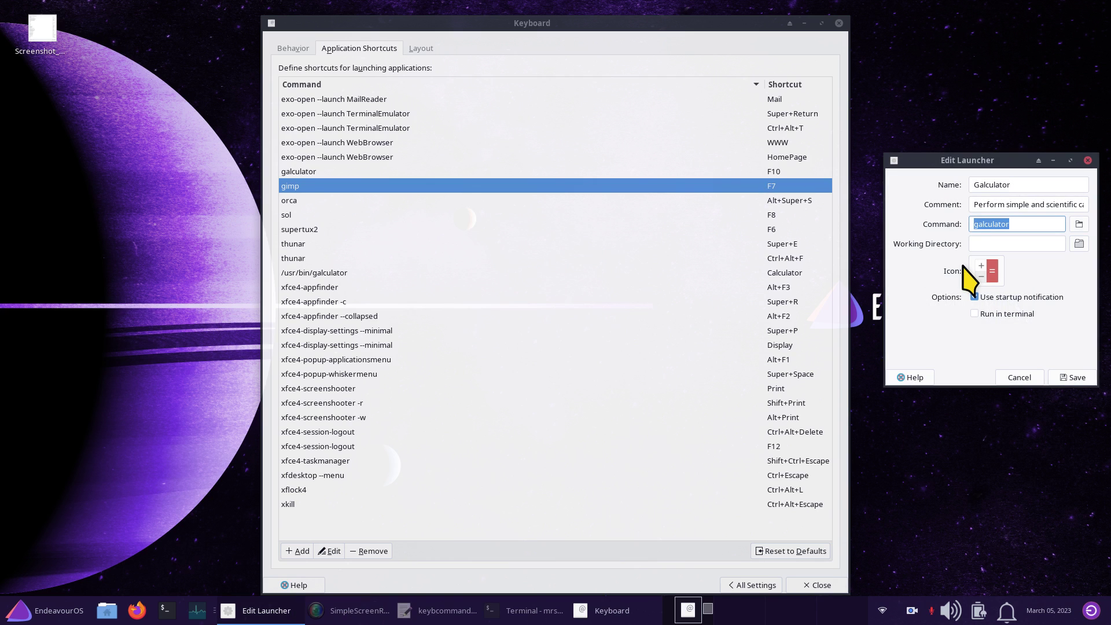
right_click(987, 226)
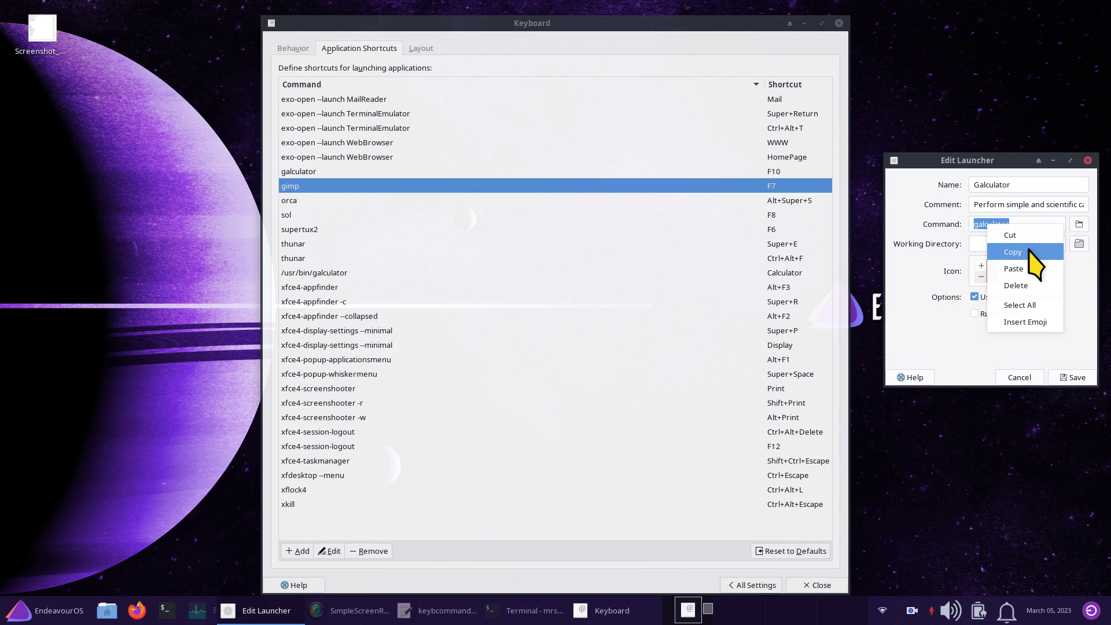
click(1069, 341)
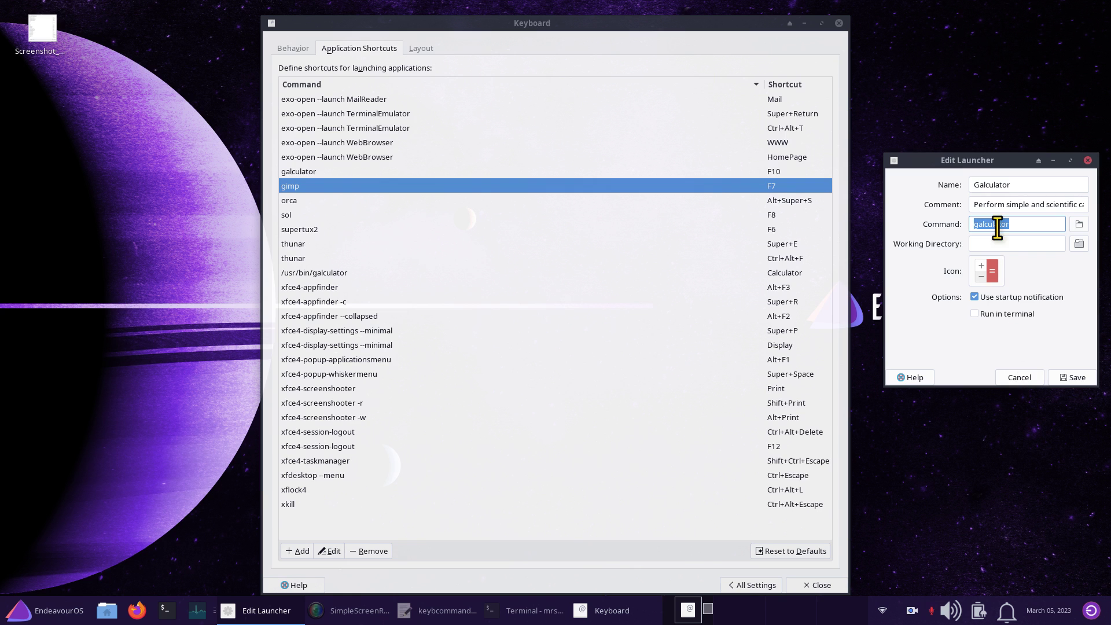
click(1017, 376)
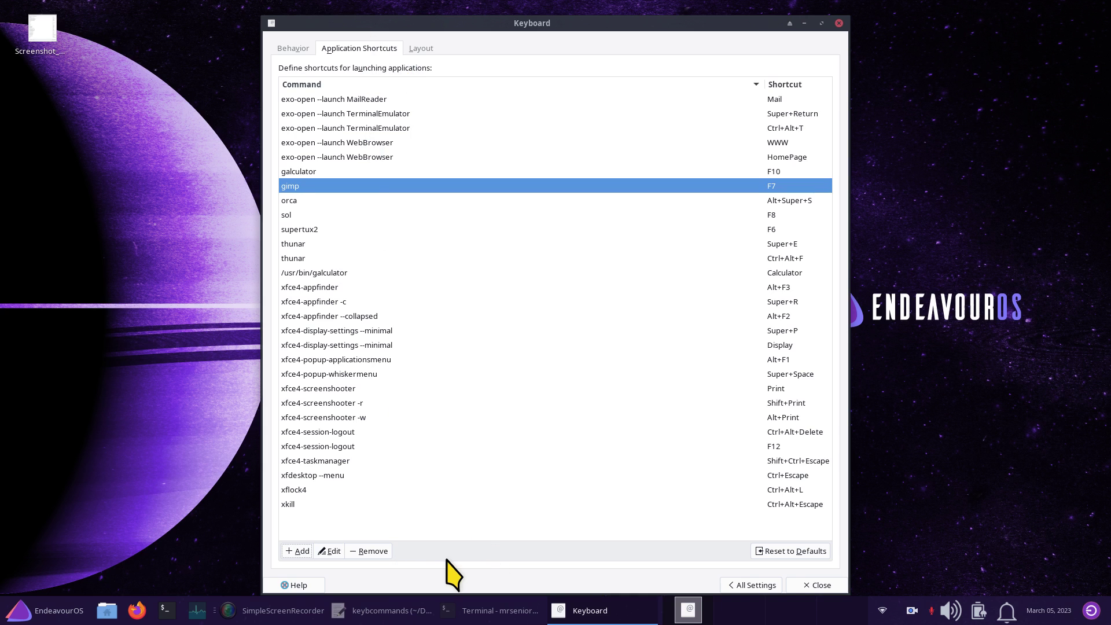
Search the applications for "sc", open Screenshot, capture the active Keyboard window, and save the image to the Desktop.
click(29, 613)
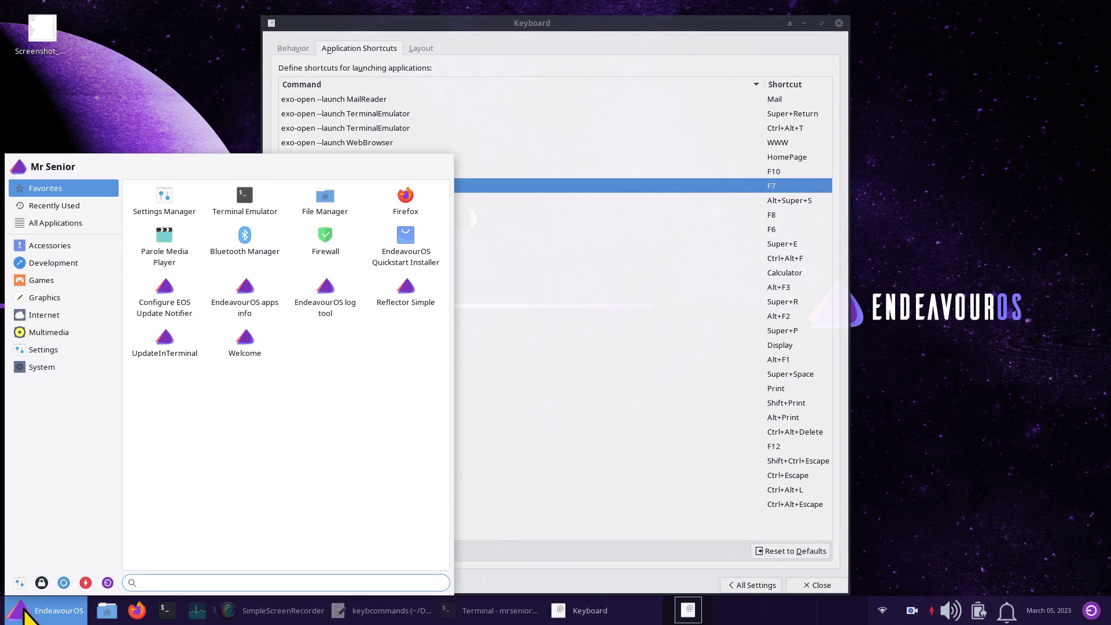
text(sc)
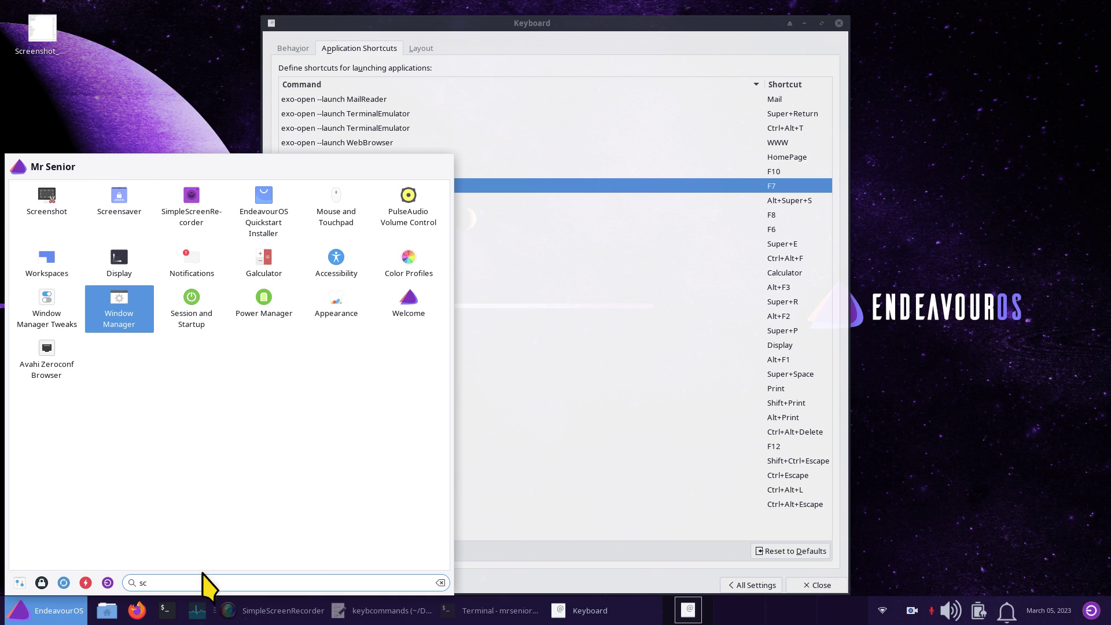
click(50, 198)
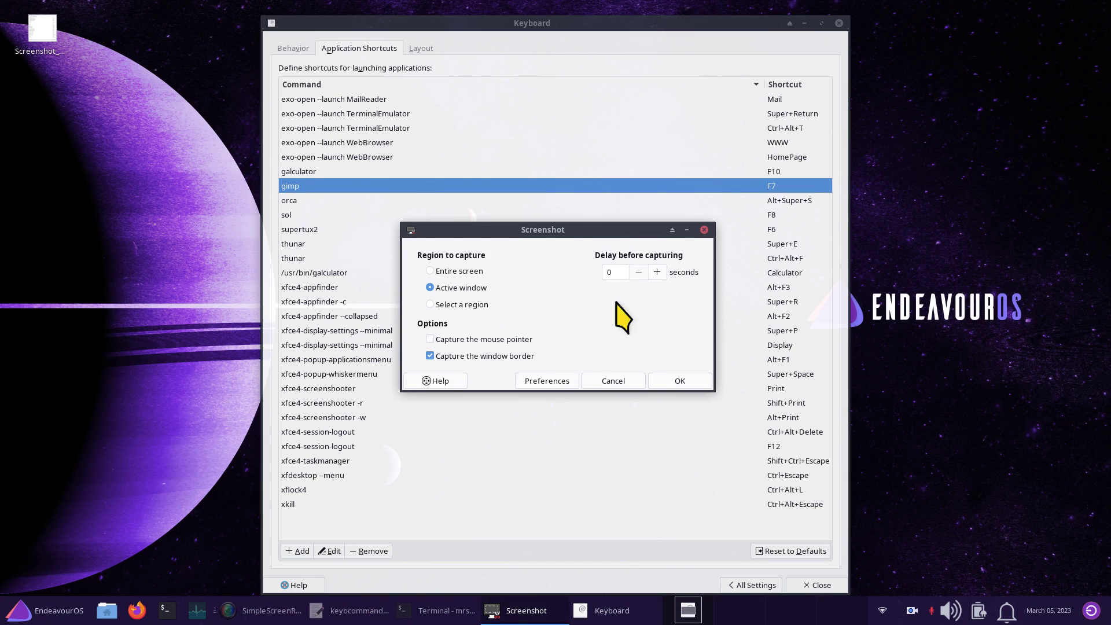
drag(553, 230, 776, 215)
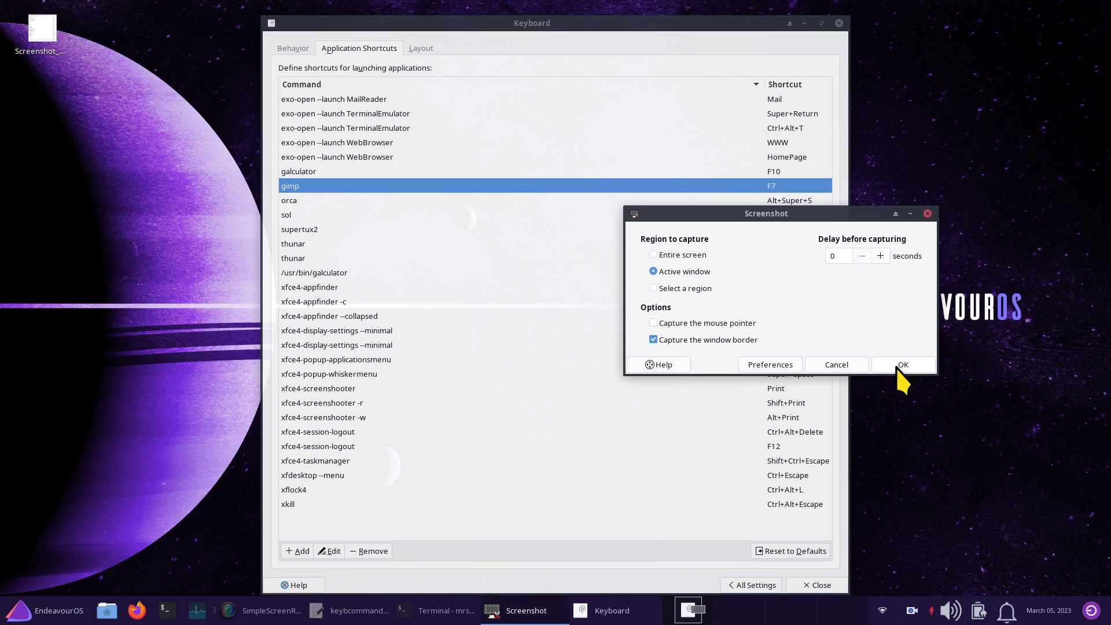
click(900, 364)
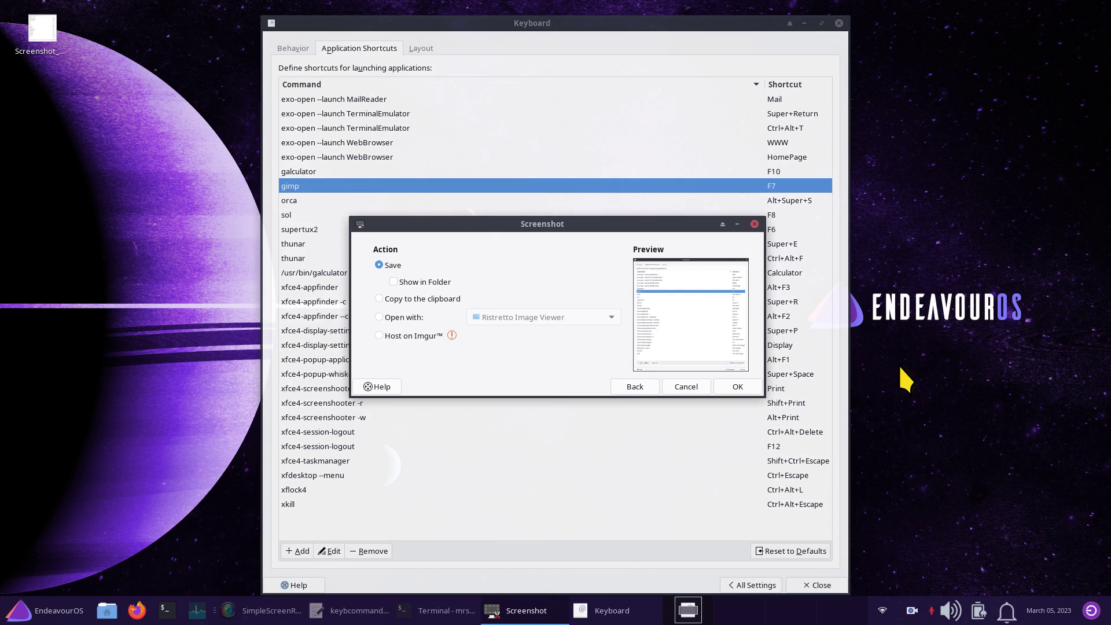
click(742, 386)
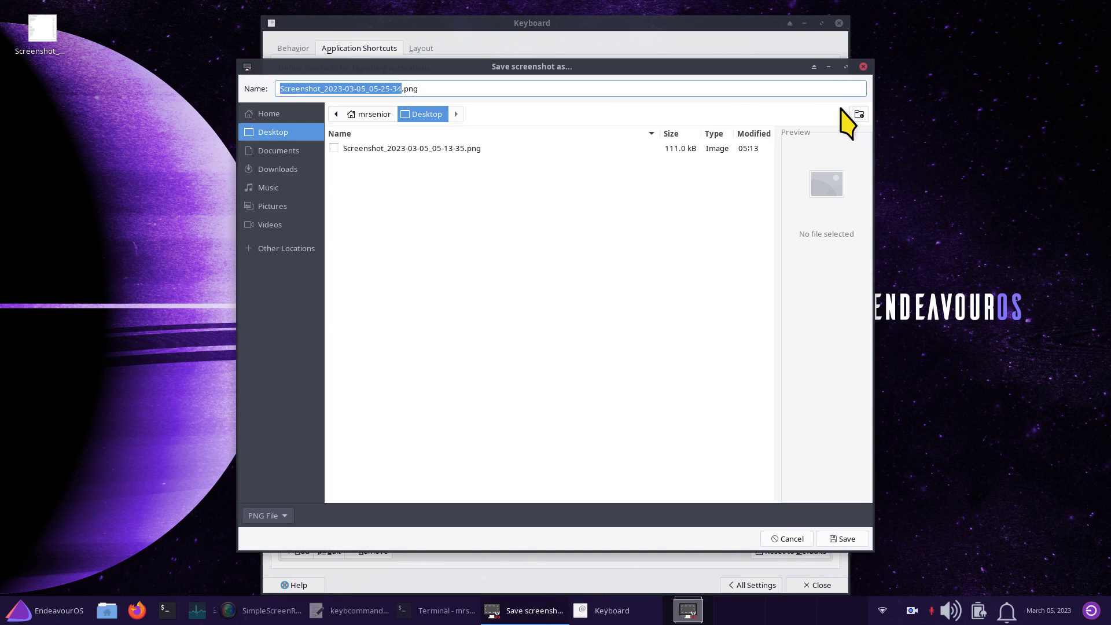
click(844, 539)
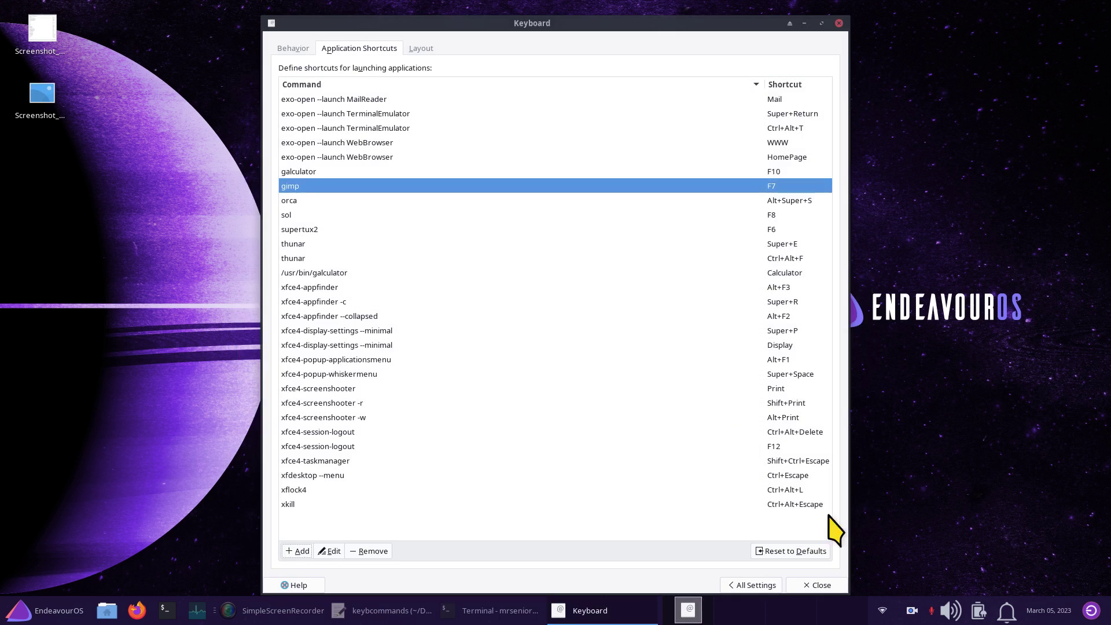
View the newly saved screenshot from the desktop, and close both the image viewer and the Keyboard window.
double_click(42, 97)
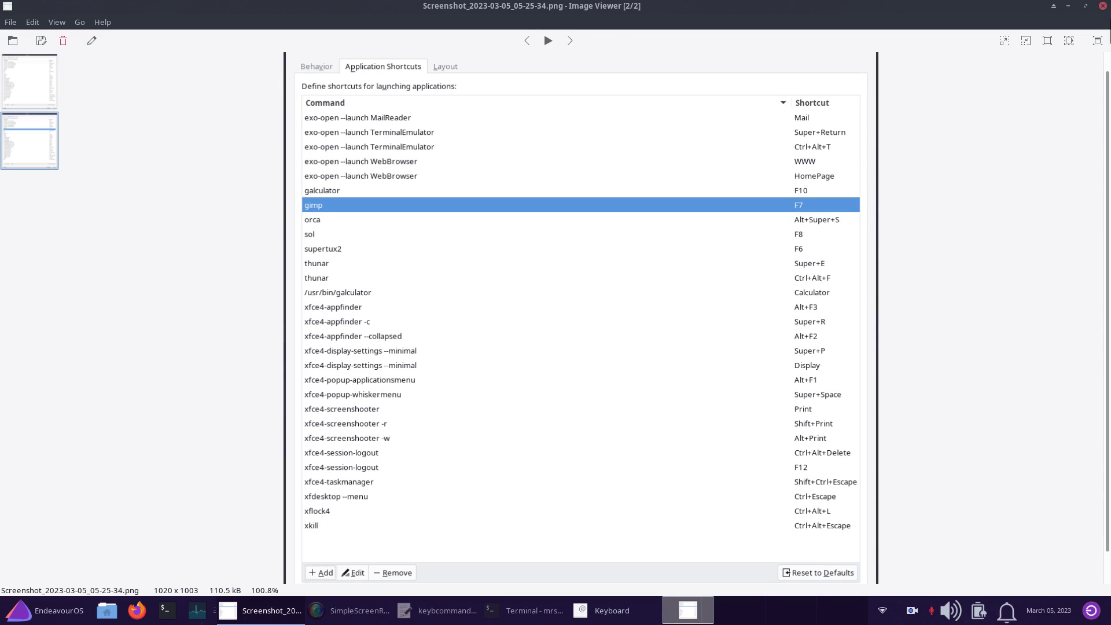
click(1100, 5)
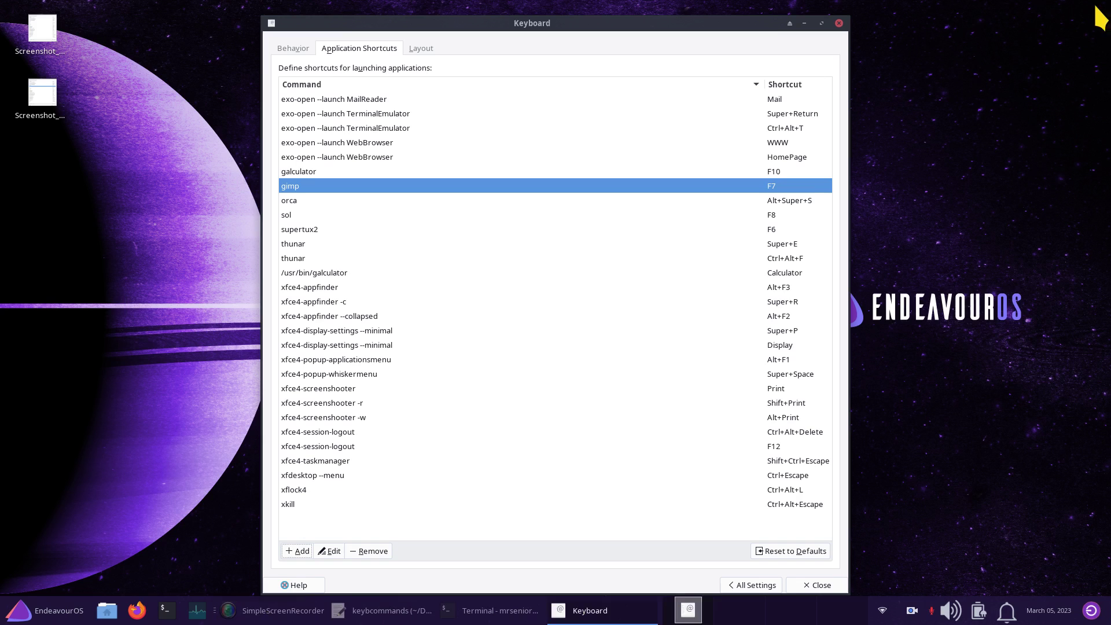
click(836, 23)
Rename the new screenshot on the desktop to "app shortcut xfce 3-5-23.png".
click(36, 90)
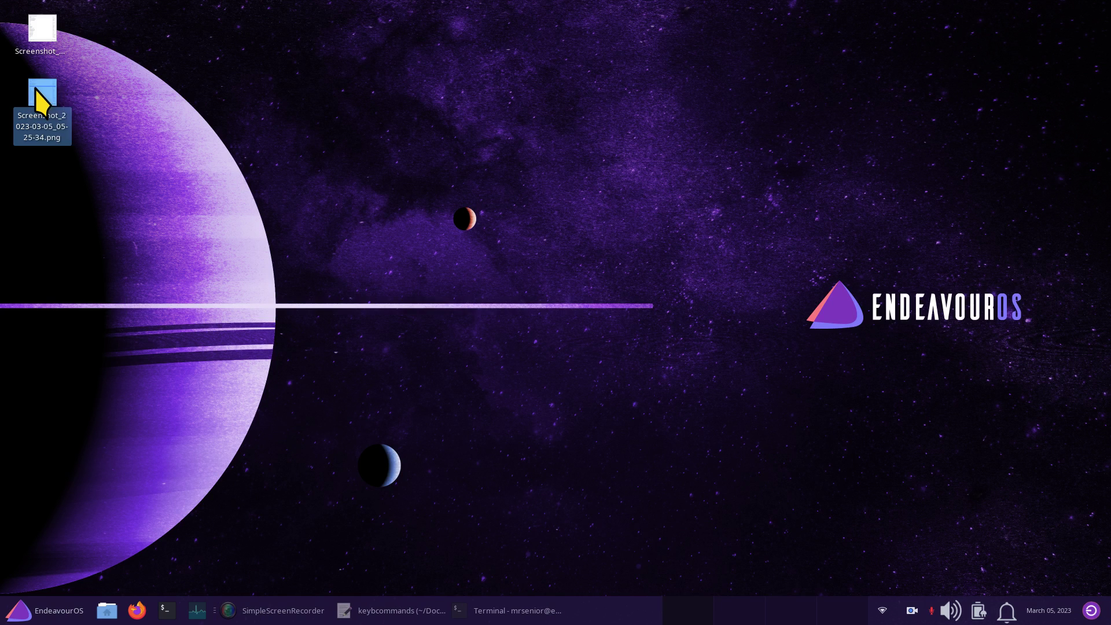
right_click(36, 90)
click(131, 245)
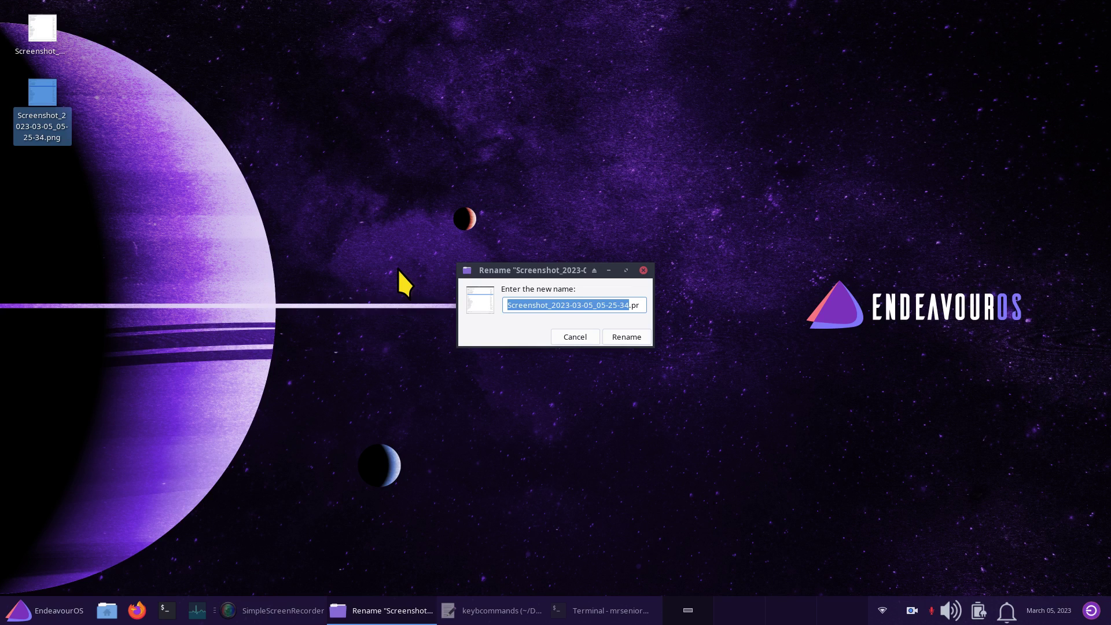
text(app sh)
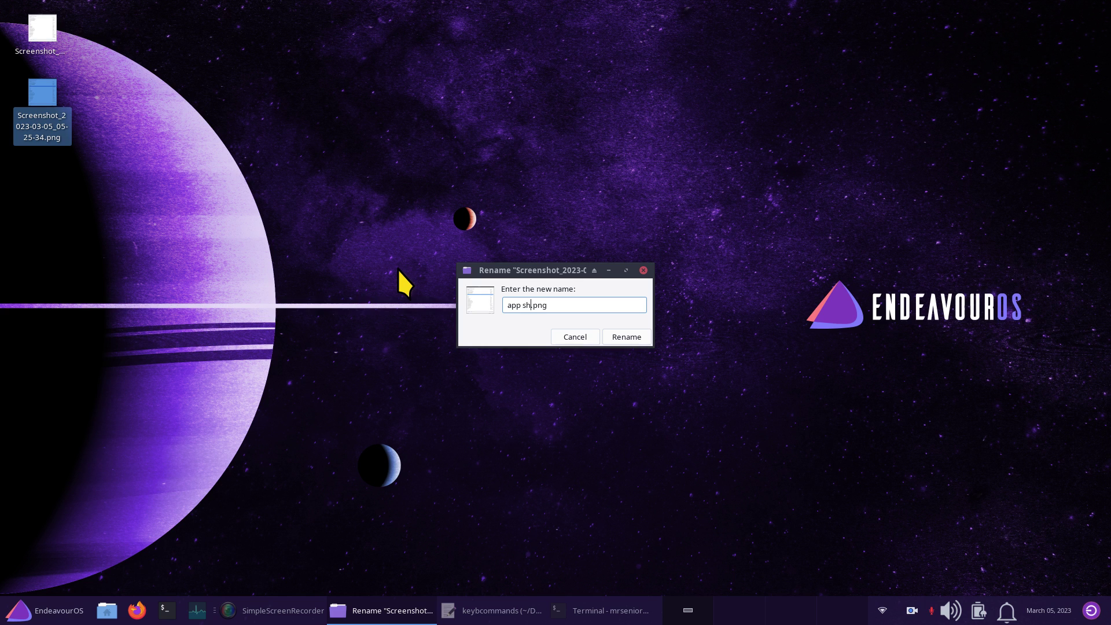
text(ortcut xfce 3-5-23)
key(Return)
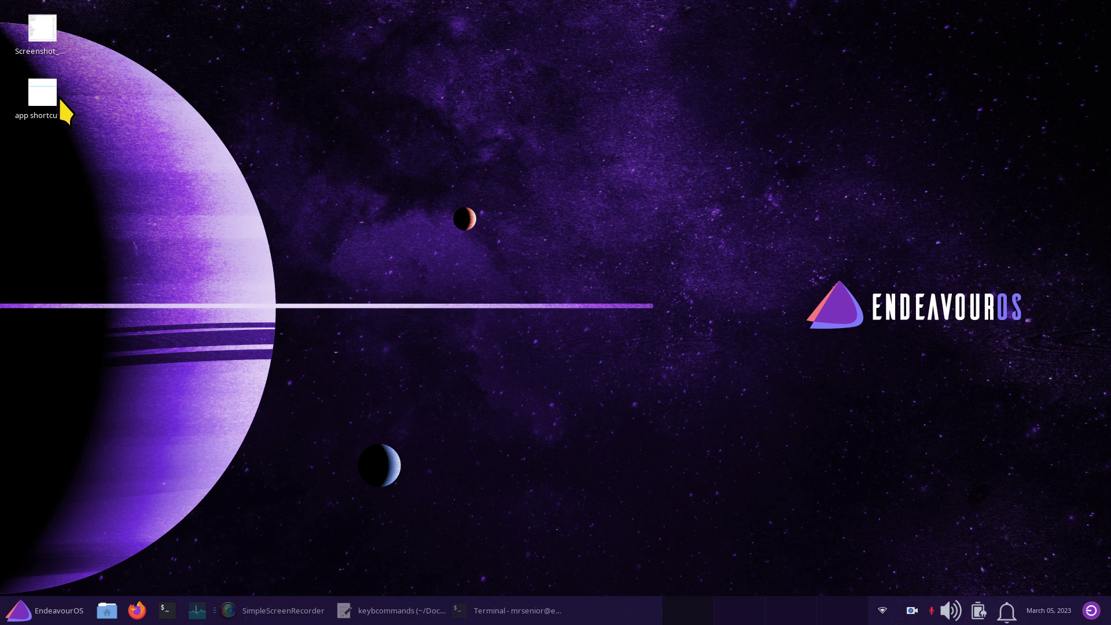
Open the renamed screenshot to review the recorded application shortcuts, and close the image viewer.
mouse_move(32, 105)
double_click(36, 99)
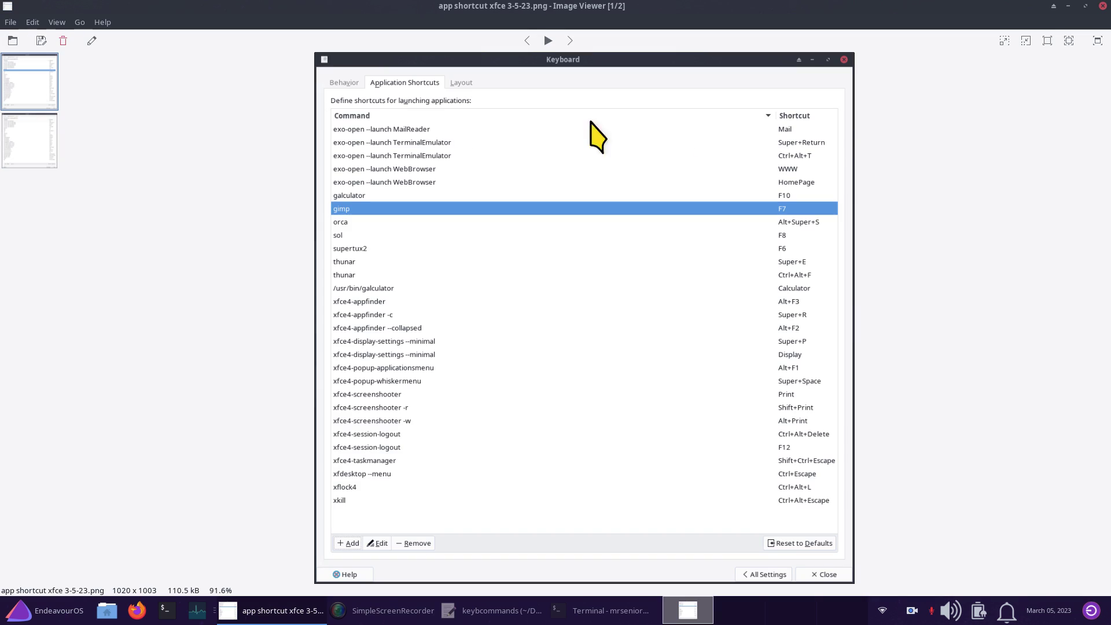
click(1102, 5)
mouse_move(43, 103)
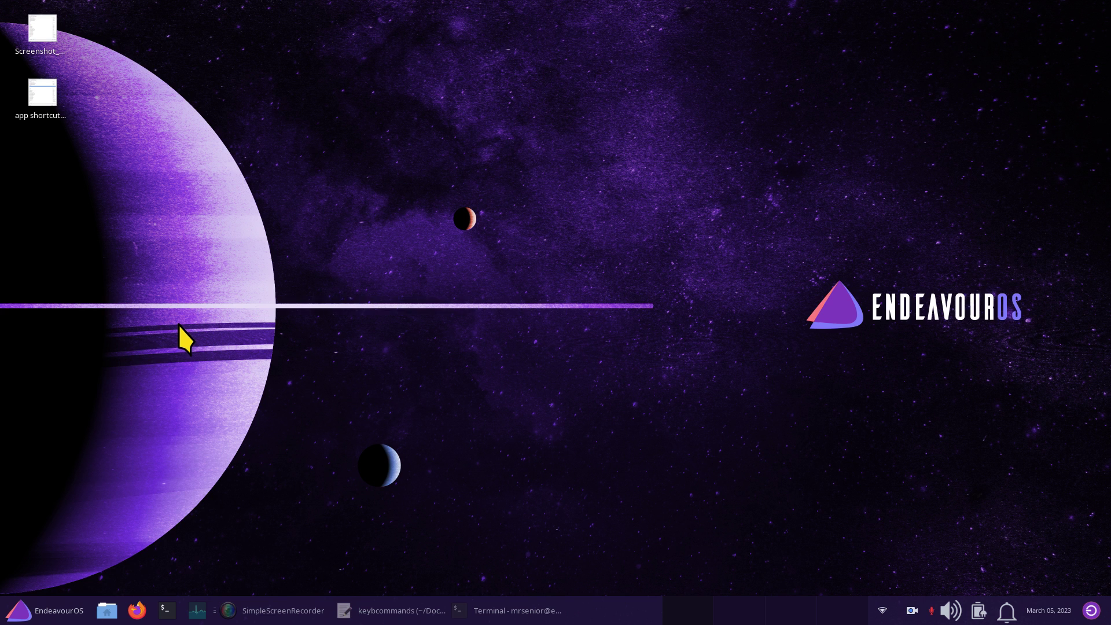
Open the properties of "app shortcut xfce 3-5-23.png" on the desktop to check its file details.
click(44, 94)
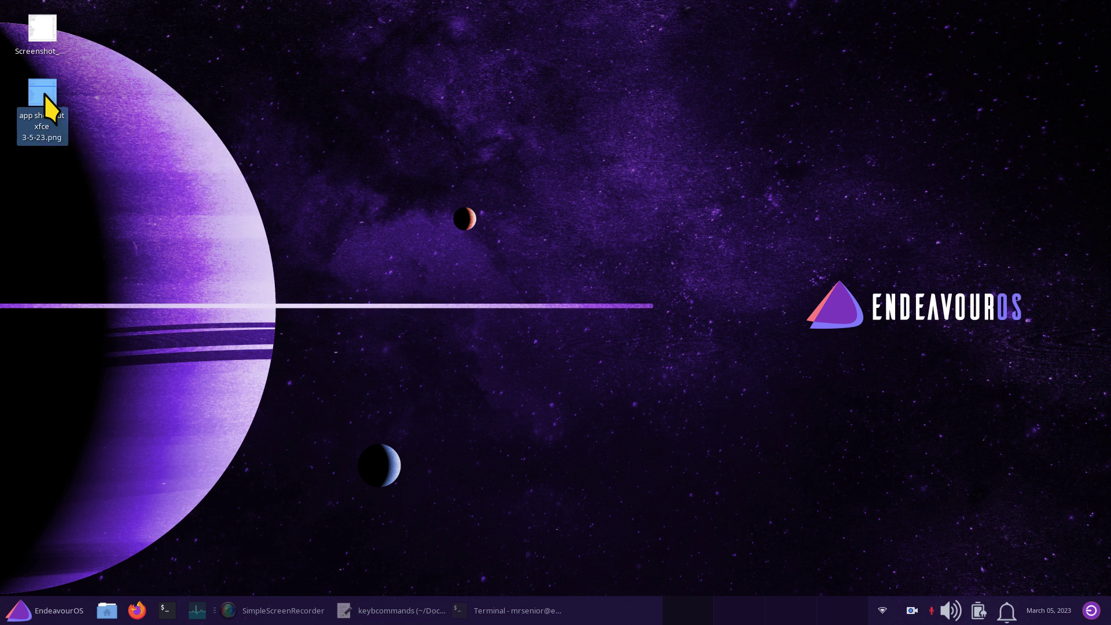
right_click(44, 94)
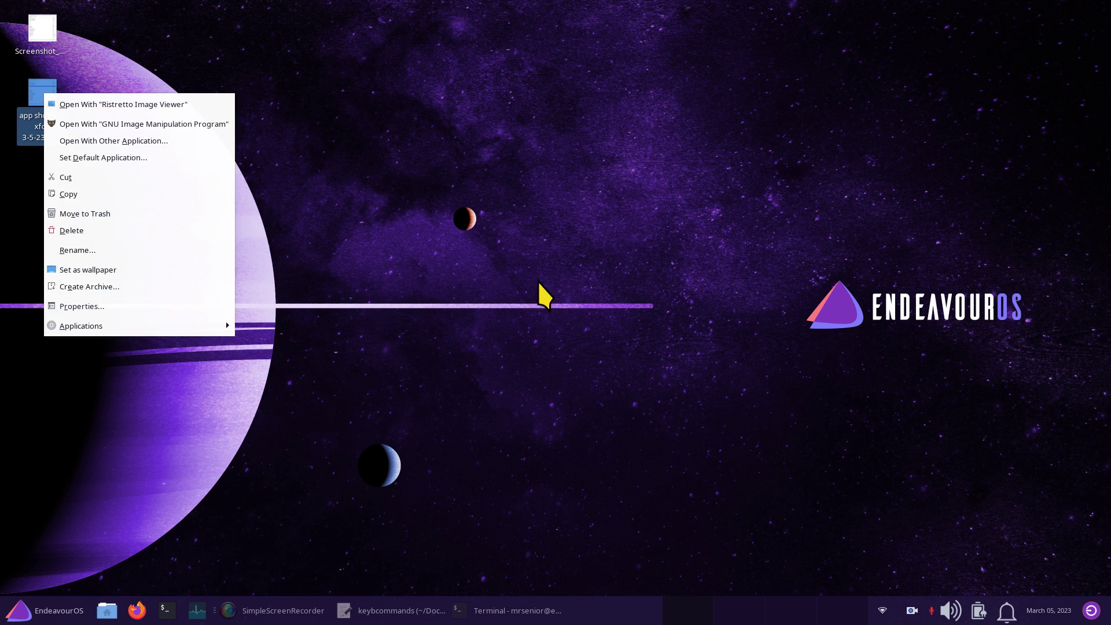
click(86, 306)
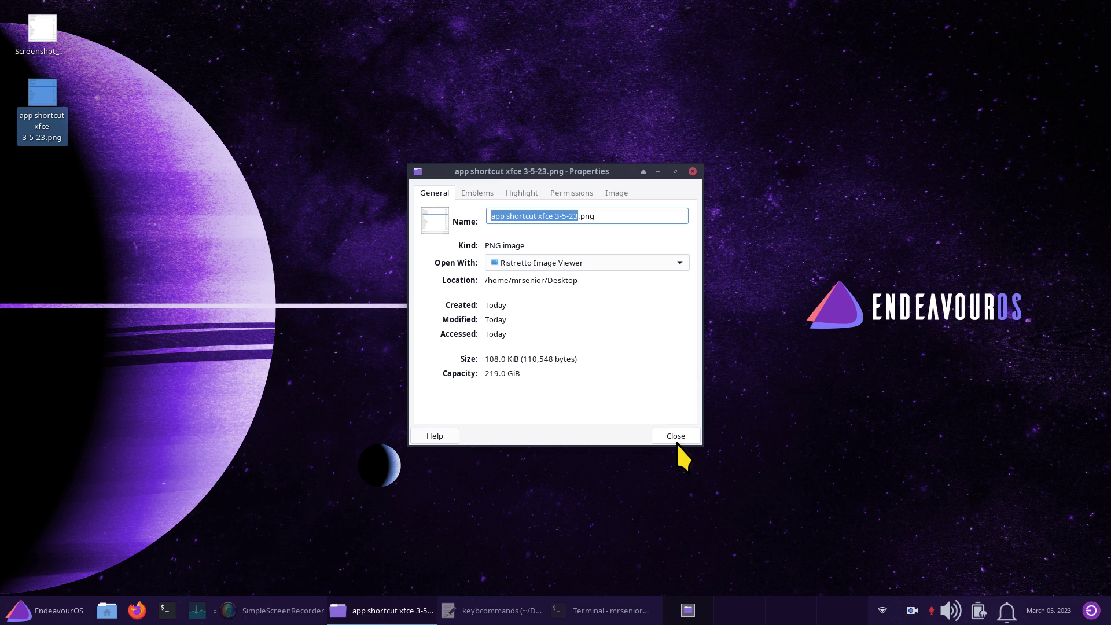
View the "app shortcut xfce 3-5-23.png" screenshot, and bring up the application shortcuts list in the Keyboard settings over it.
double_click(34, 101)
click(19, 610)
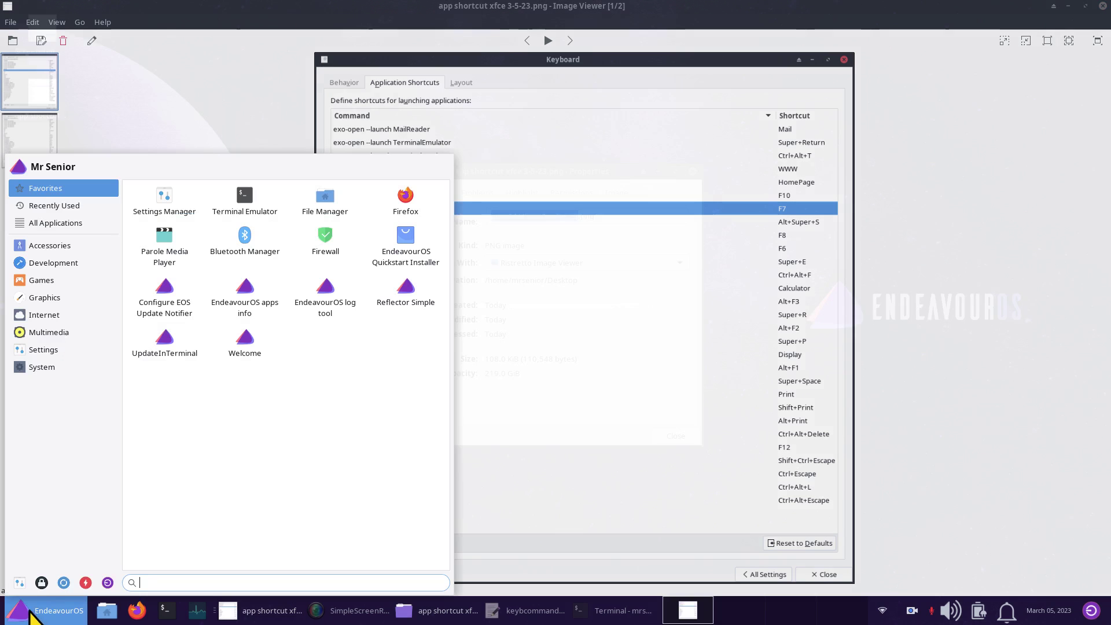
click(19, 583)
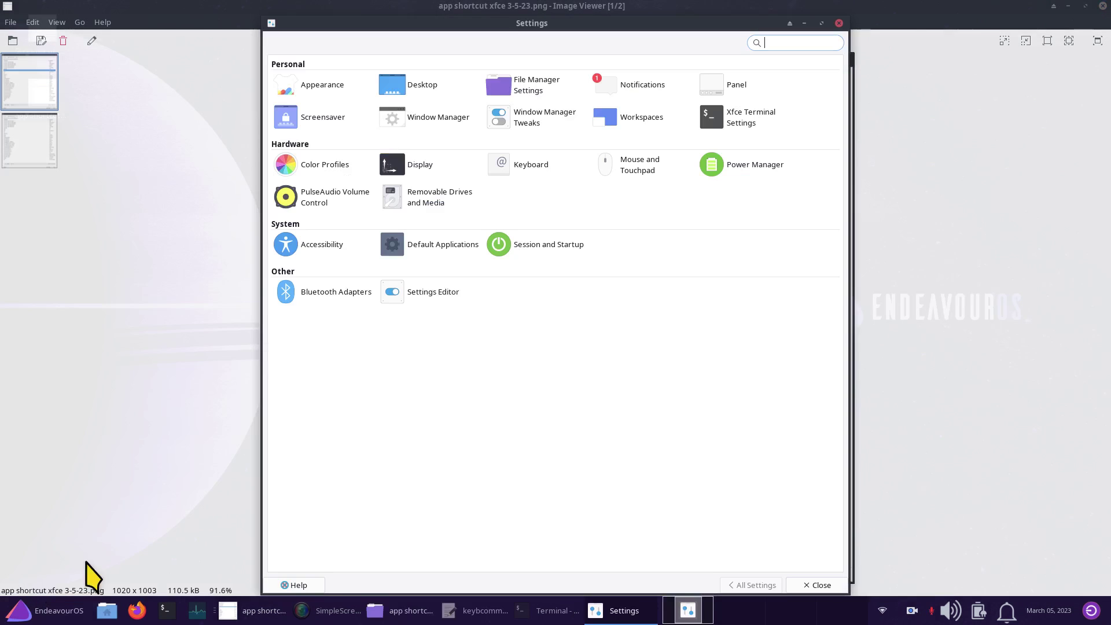
click(515, 164)
click(371, 49)
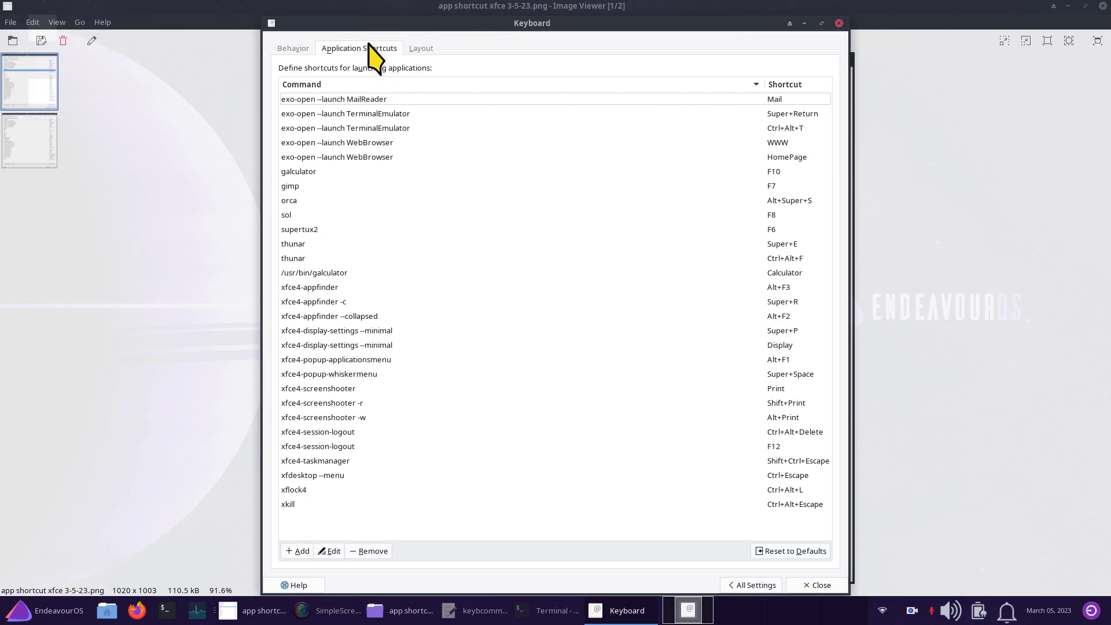
Move the Keyboard window aside to compare its shortcuts with the screenshot, and close the Keyboard, image viewer and file properties windows.
drag(441, 27, 850, 29)
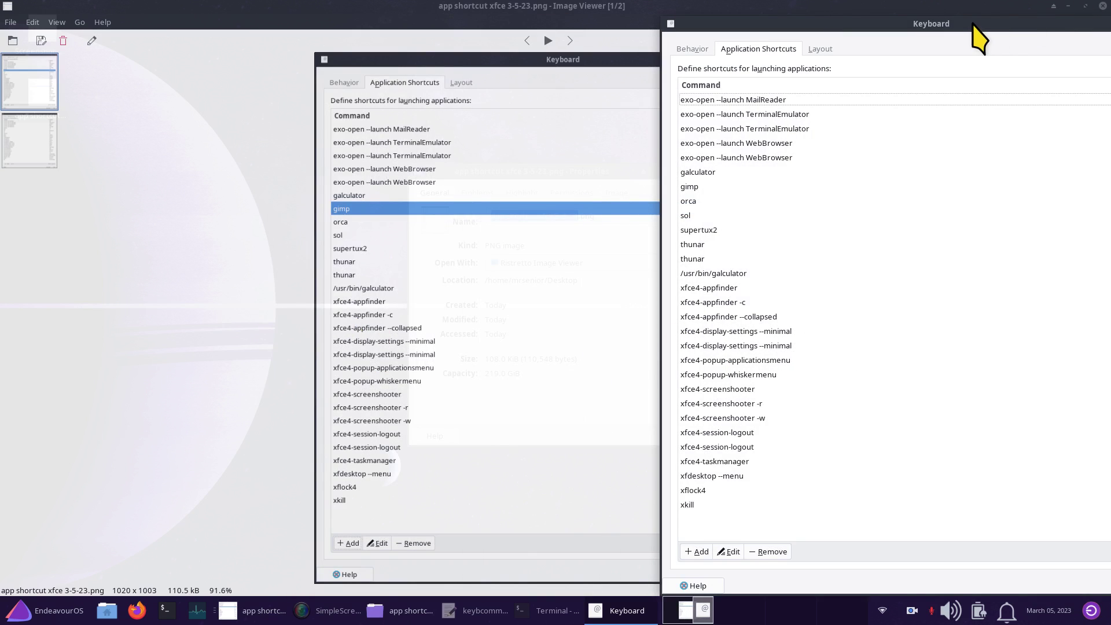
drag(979, 29, 689, 40)
click(950, 33)
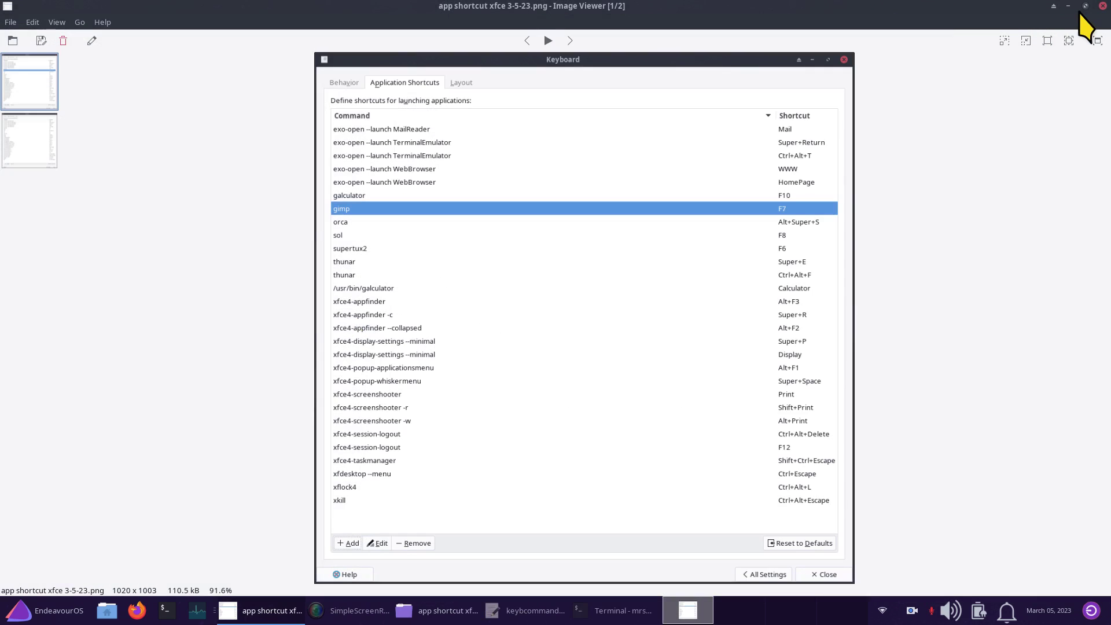
click(1102, 6)
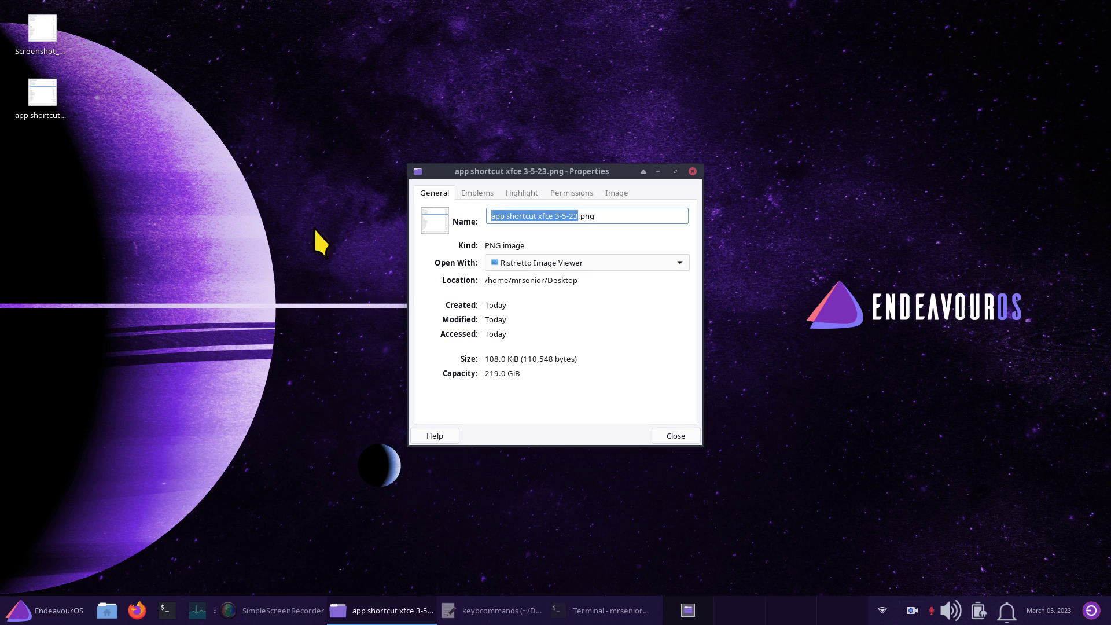
click(692, 172)
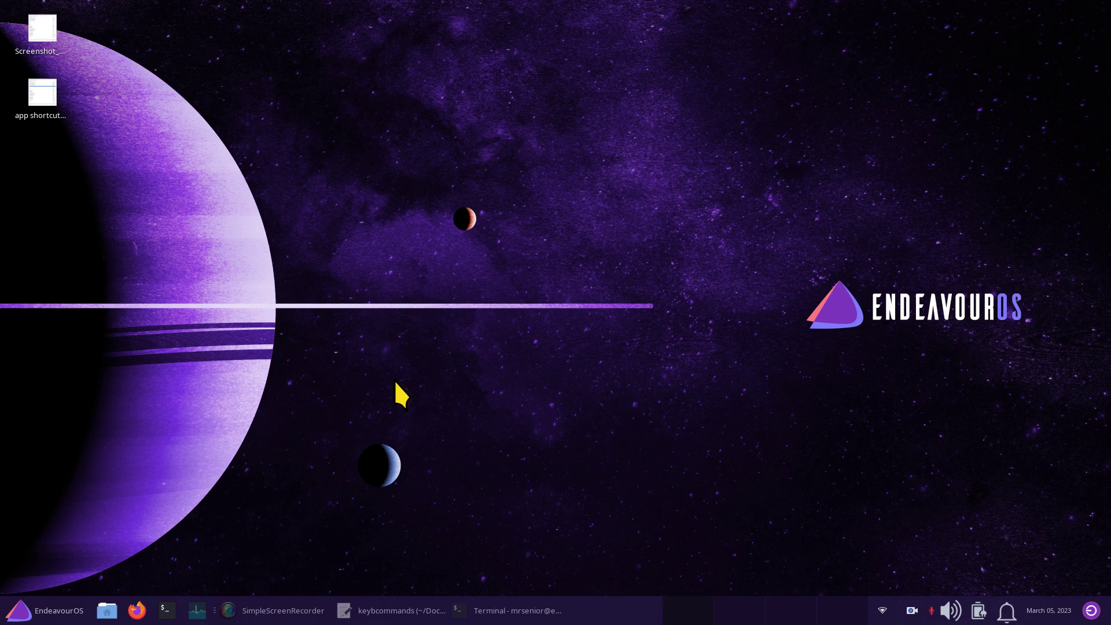